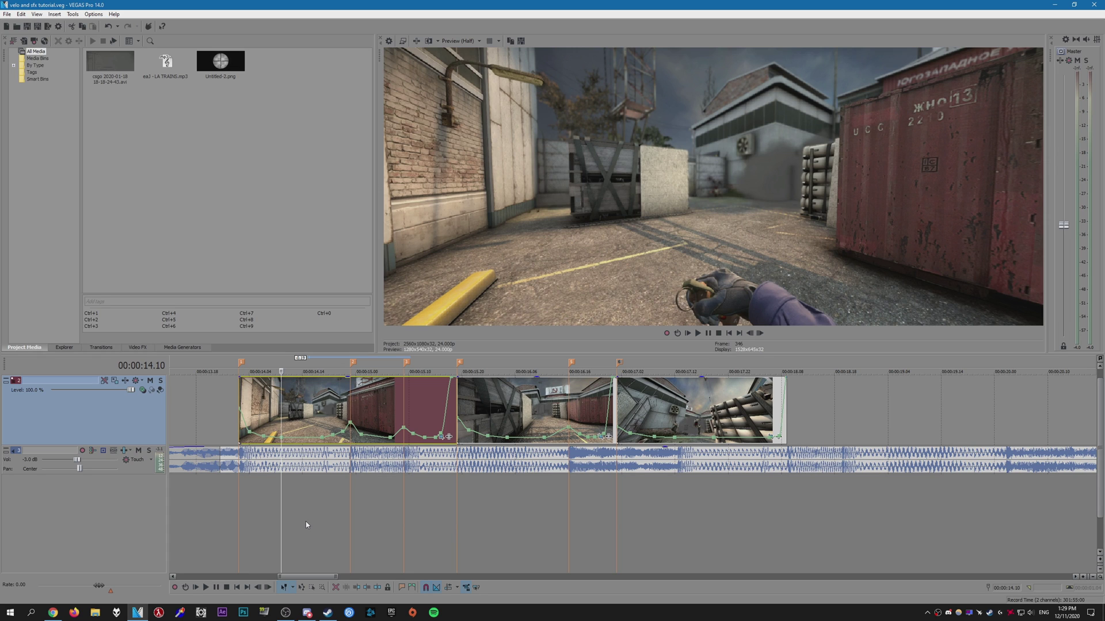
# Scroll the GameBanana GCFScape page to its download files, then launch GCFScape from Start search
pyautogui.click(54, 613)
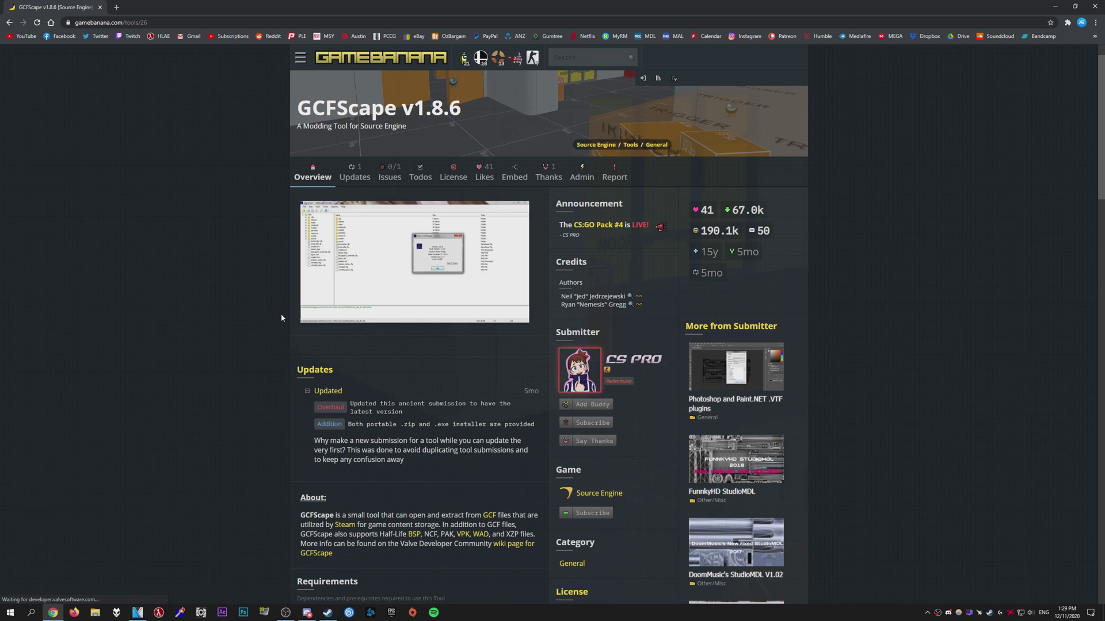
pyautogui.scroll(-6, 281, 317)
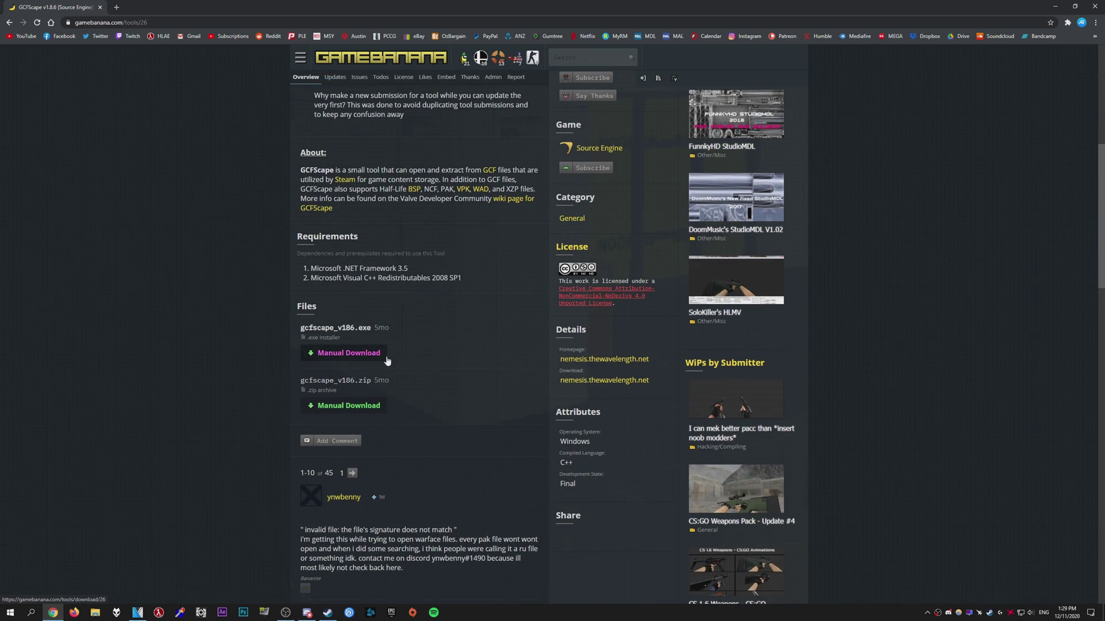
pyautogui.press('super')
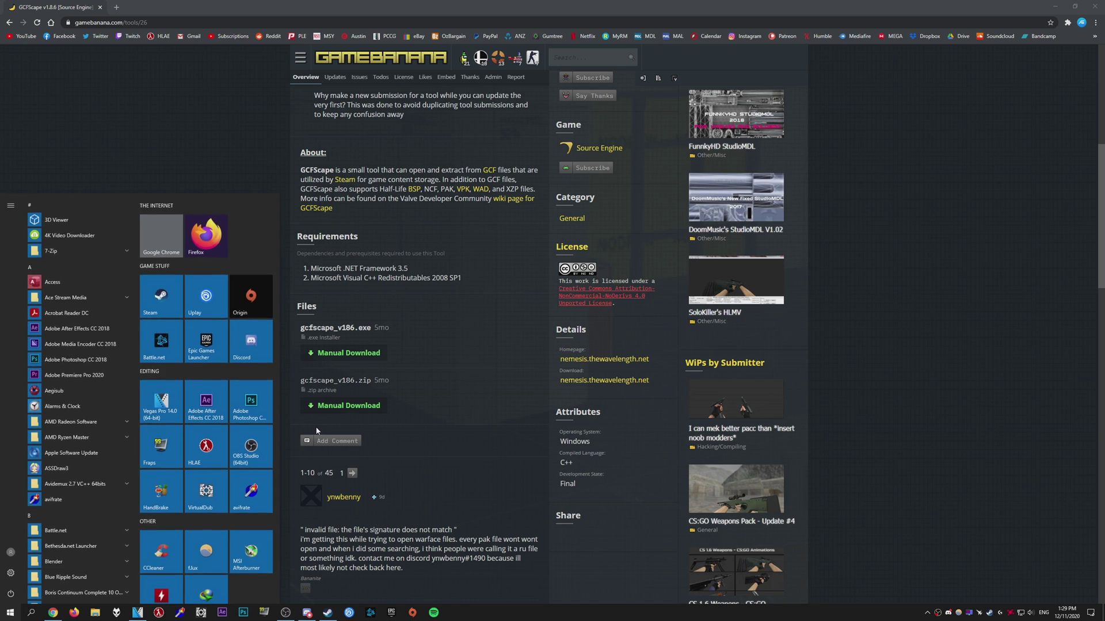
pyautogui.write('gcf')
pyautogui.click(99, 246)
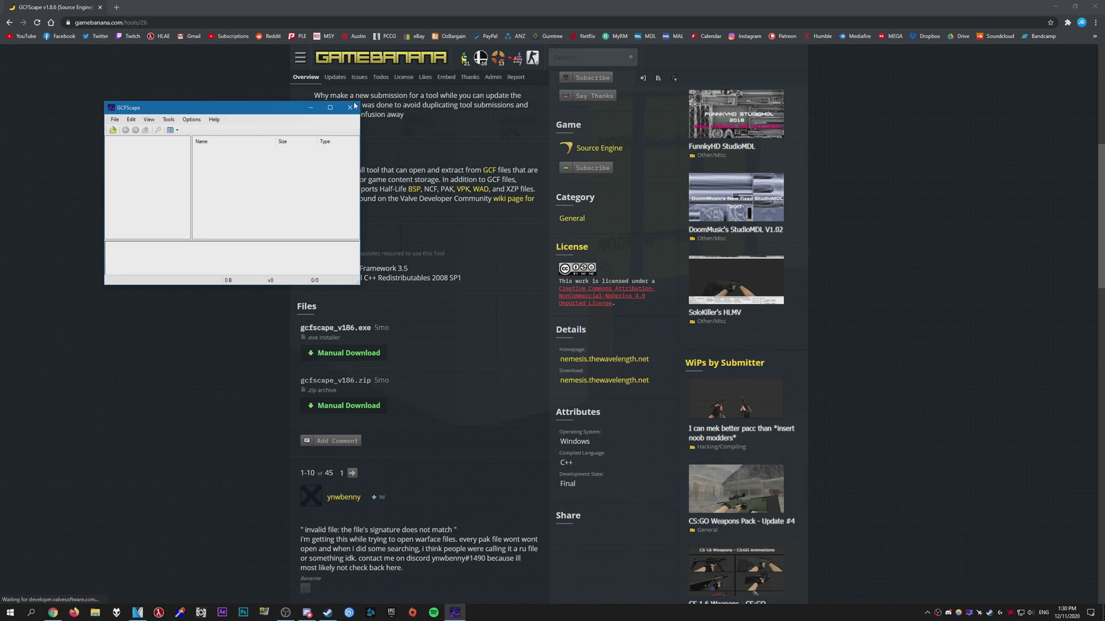
# Clear the desktop and load CS:GO's pak01_dir.vpk from the csgo folder into GCFScape
pyautogui.click(1056, 5)
pyautogui.click(1055, 6)
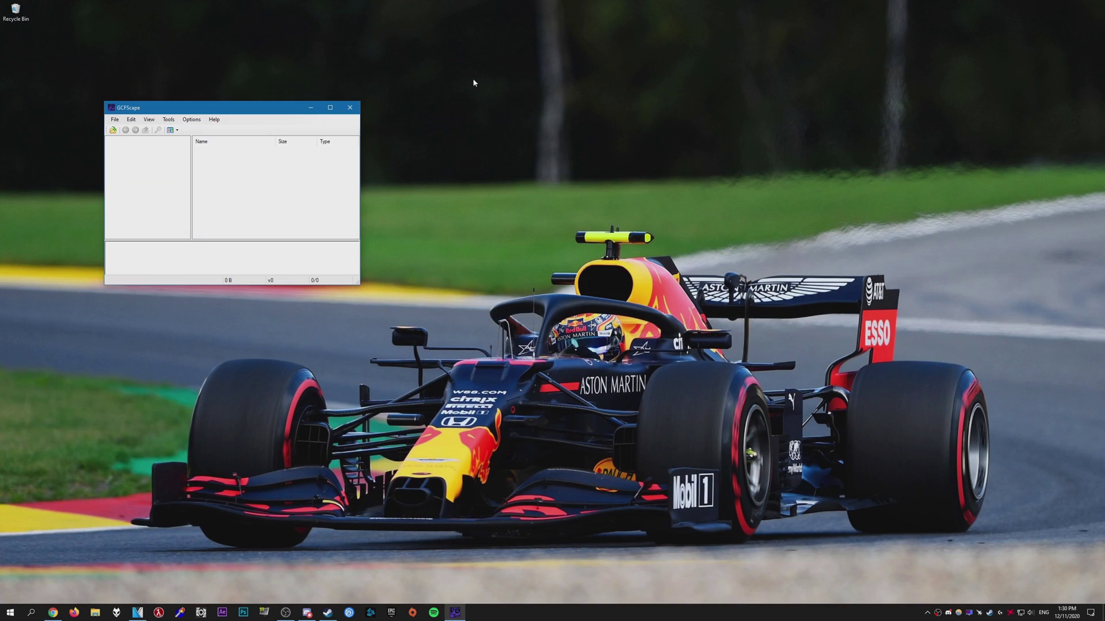
pyautogui.click(114, 119)
pyautogui.click(127, 129)
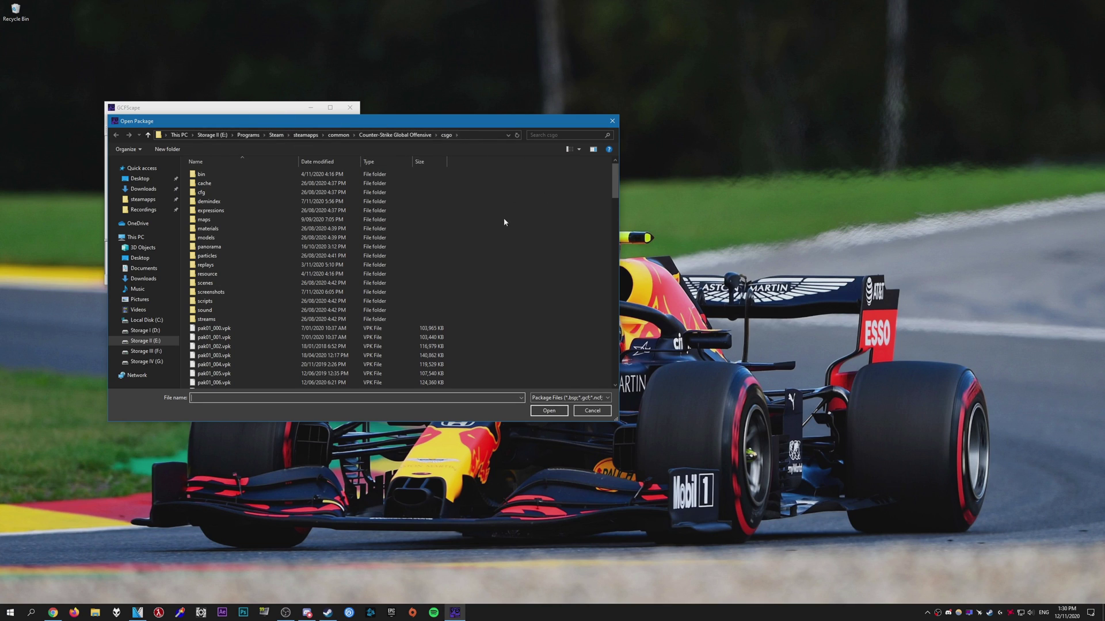
pyautogui.scroll(-20, 489, 249)
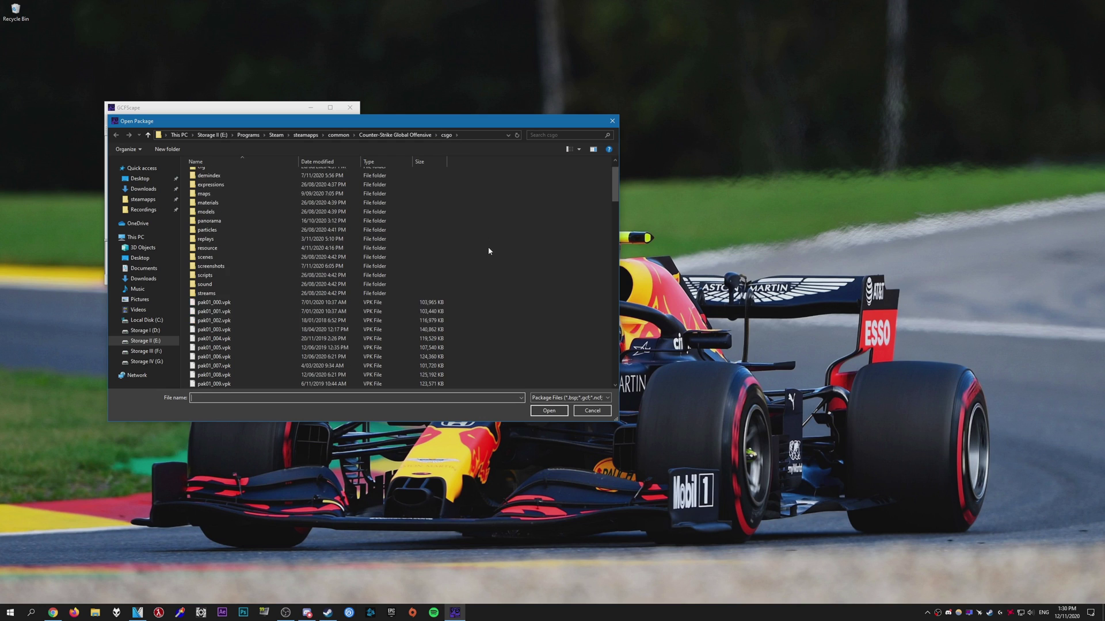
pyautogui.scroll(-17, 490, 253)
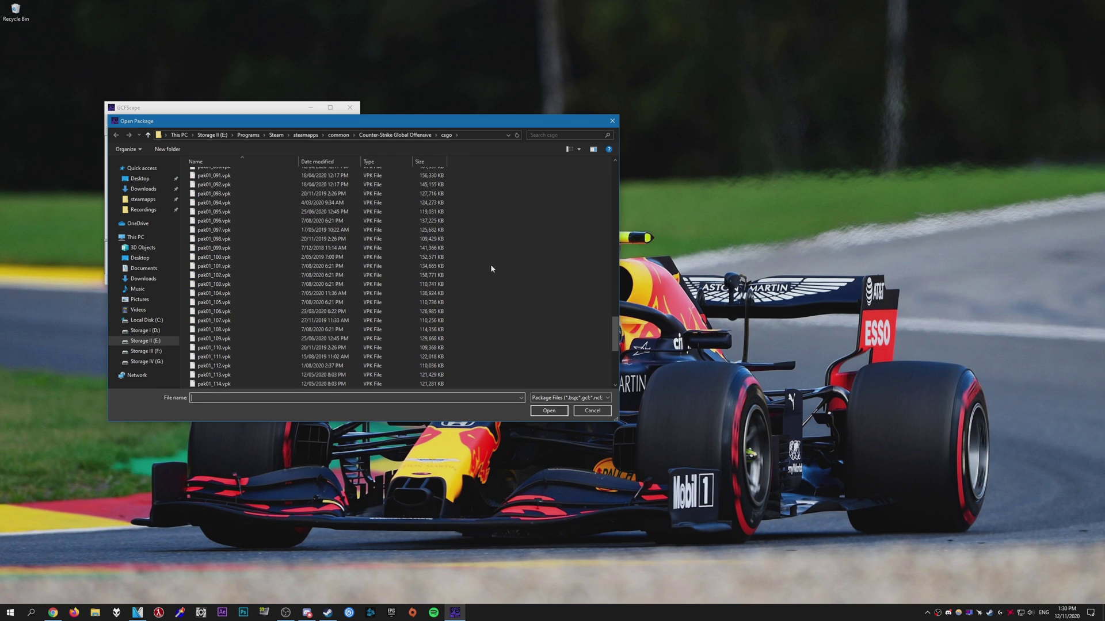
pyautogui.click(211, 367)
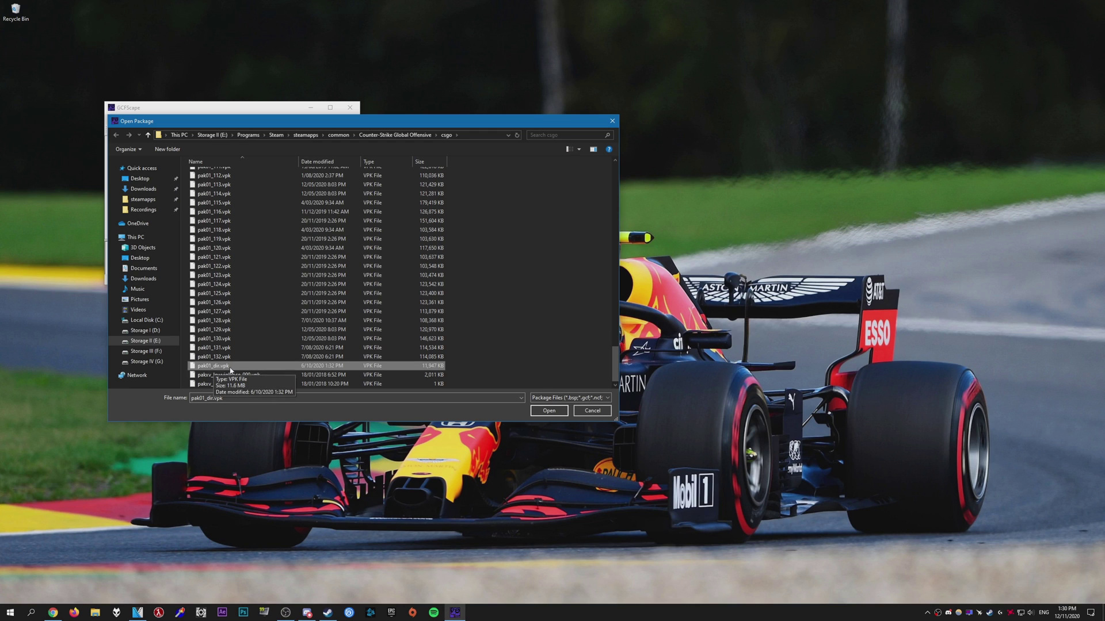
pyautogui.doubleClick(230, 369)
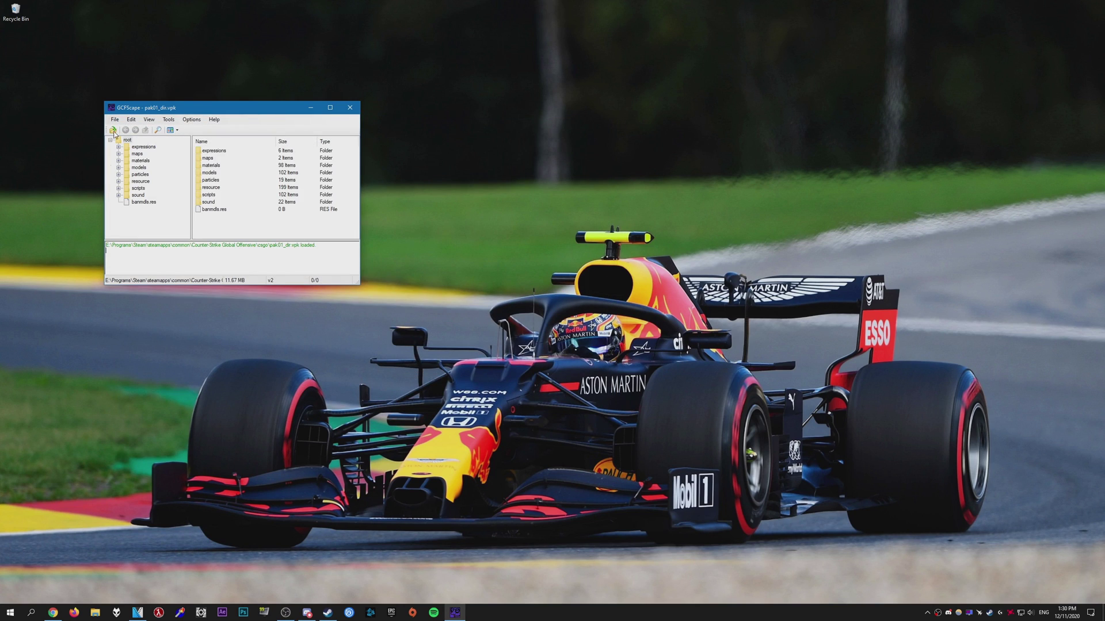
# Open the sound folder inside pak01_dir.vpk and select its weapons subfolder
pyautogui.click(207, 205)
pyautogui.doubleClick(208, 203)
pyautogui.scroll(-4, 213, 219)
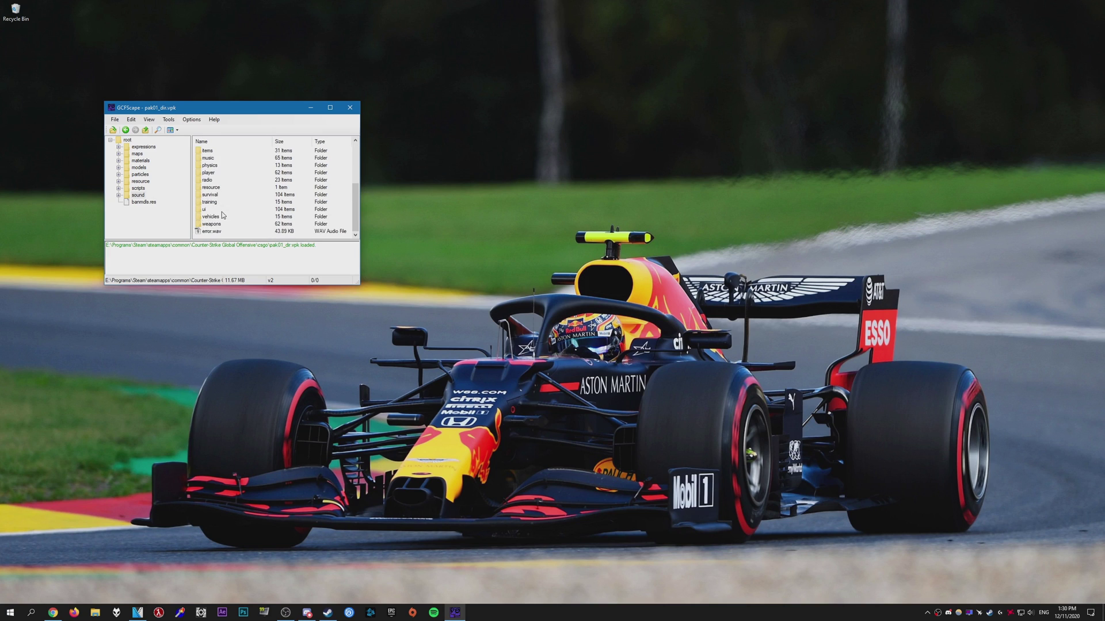
pyautogui.click(213, 225)
pyautogui.scroll(4, 214, 226)
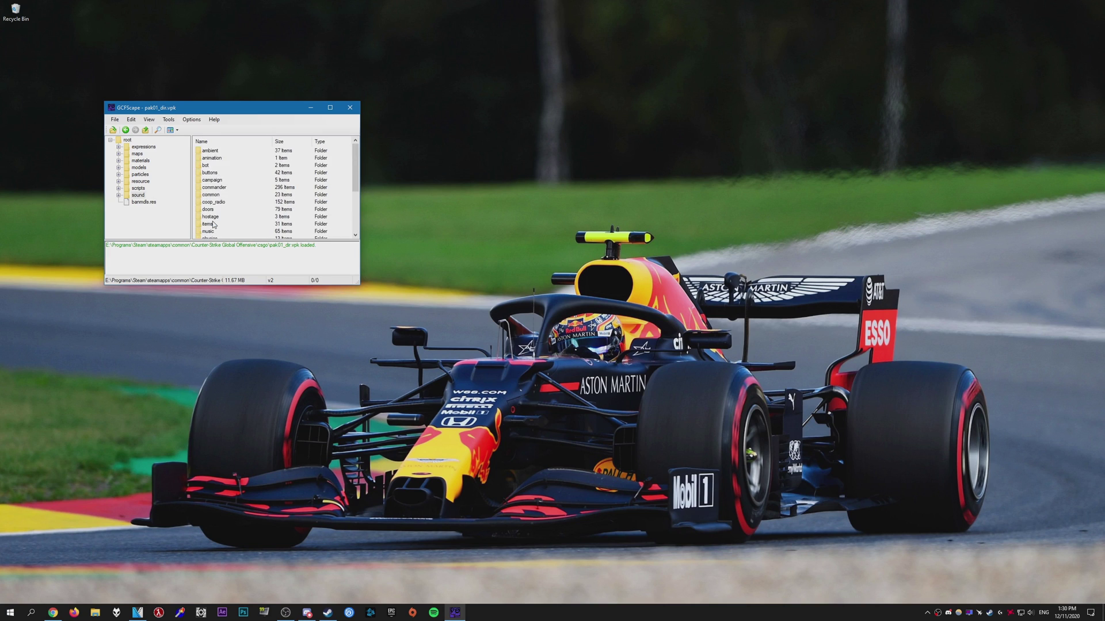
pyautogui.scroll(-4, 216, 230)
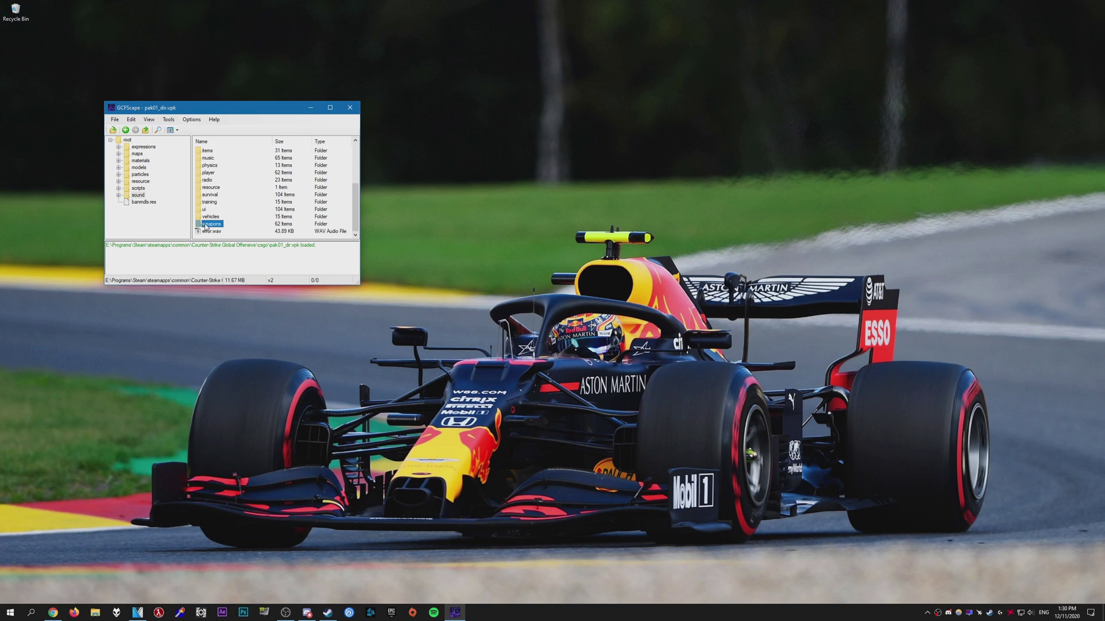
# Extract the weapons folder to the Desktop and move its icon near the centre
pyautogui.rightClick(208, 226)
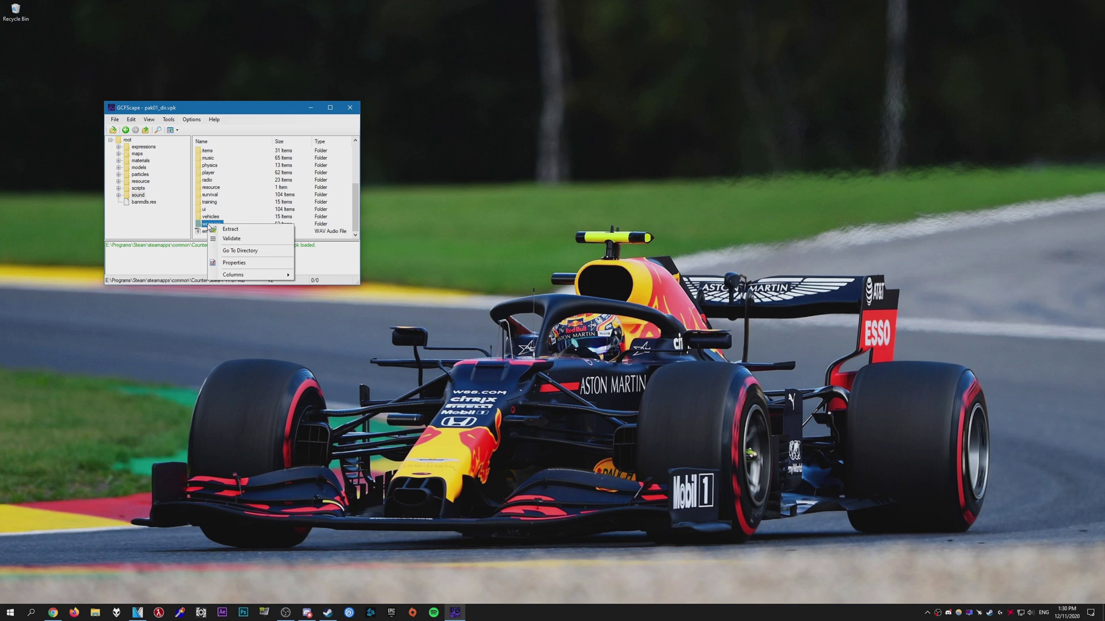
pyautogui.click(223, 231)
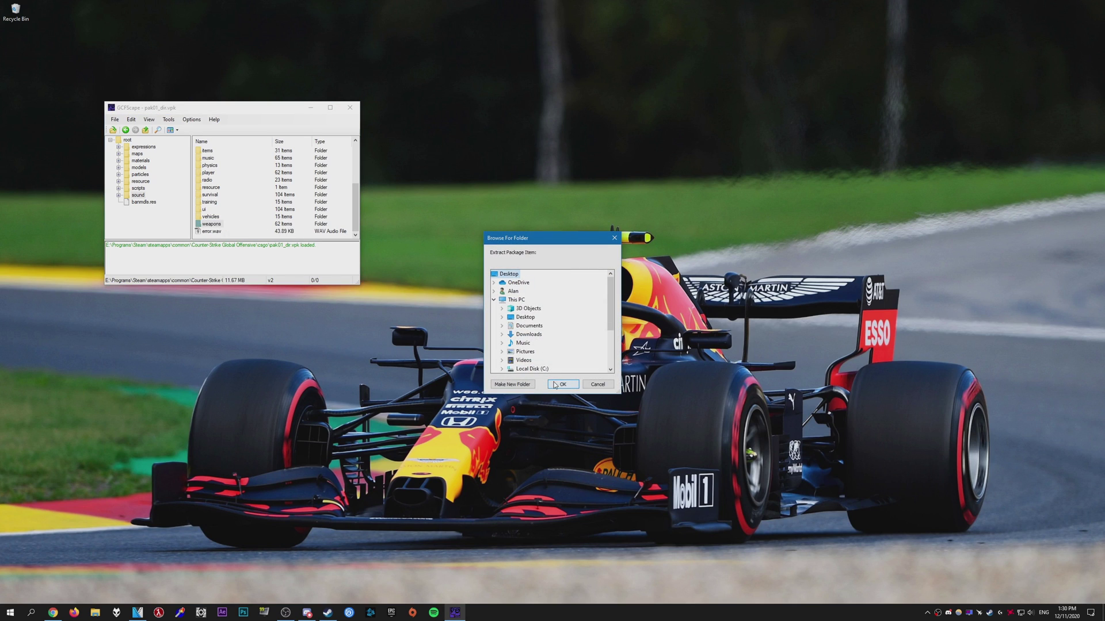
pyautogui.click(562, 384)
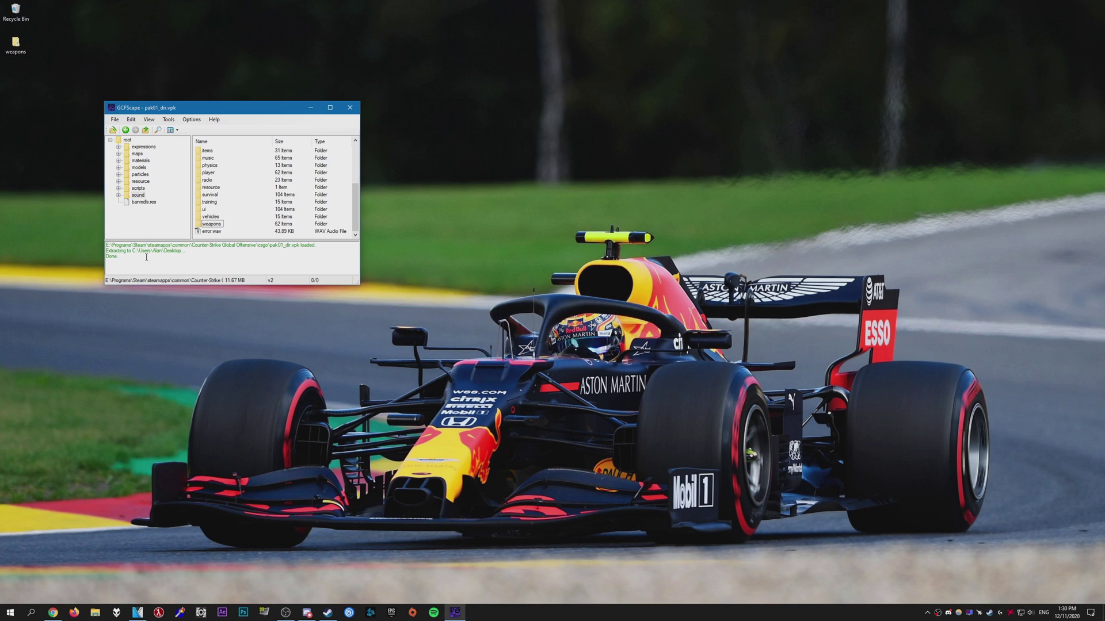
pyautogui.moveTo(15, 43); pyautogui.dragTo(403, 240)
# Check the extracted weapons folder, browse player/footsteps in the package, then close GCFScape
pyautogui.doubleClick(404, 240)
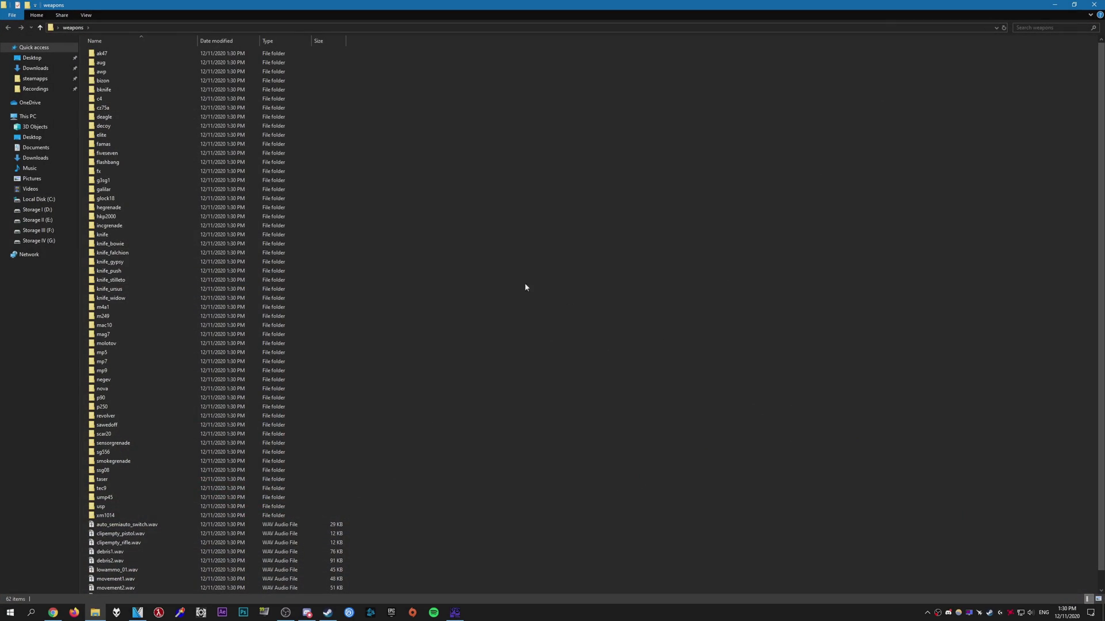
pyautogui.hotkey('alt', 'F4')
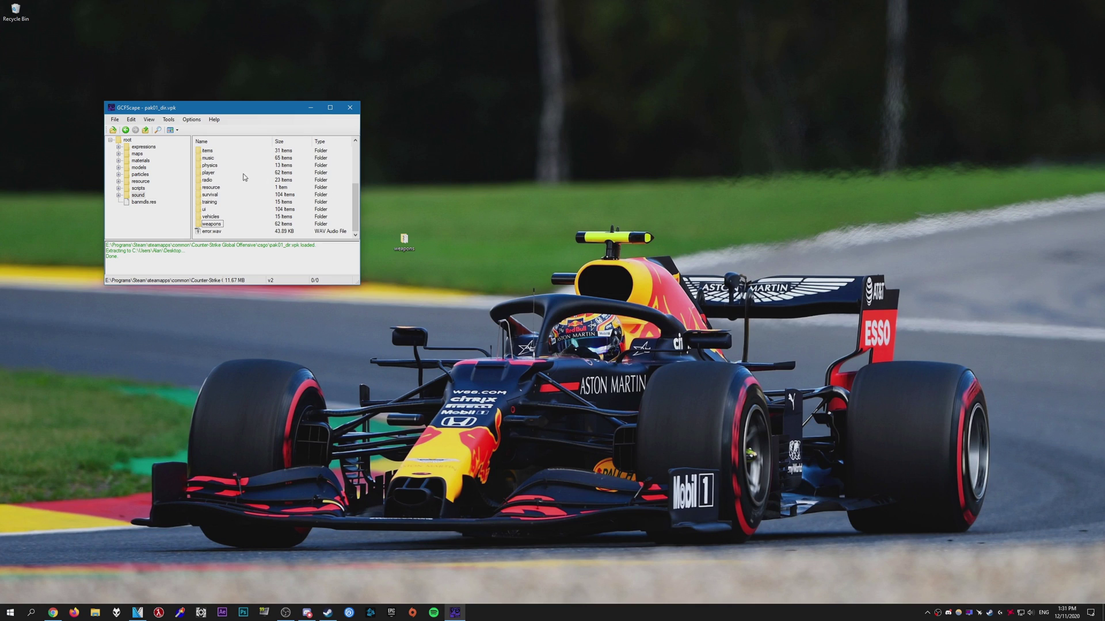
pyautogui.doubleClick(210, 173)
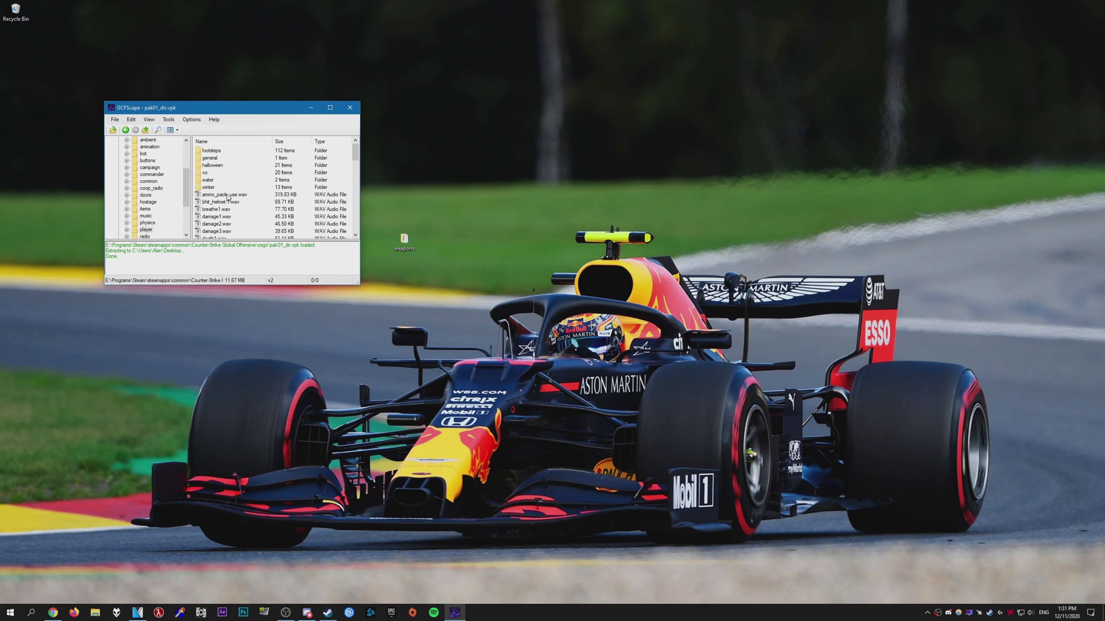
pyautogui.doubleClick(212, 151)
pyautogui.scroll(-10, 217, 190)
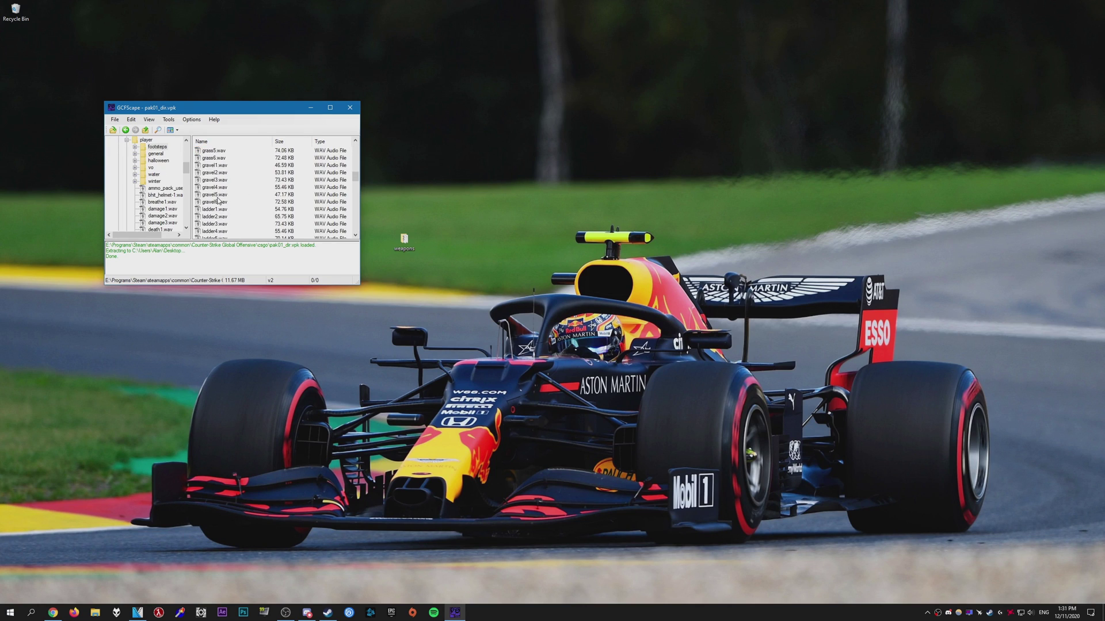
pyautogui.scroll(-5, 218, 201)
pyautogui.moveTo(354, 210); pyautogui.dragTo(355, 153)
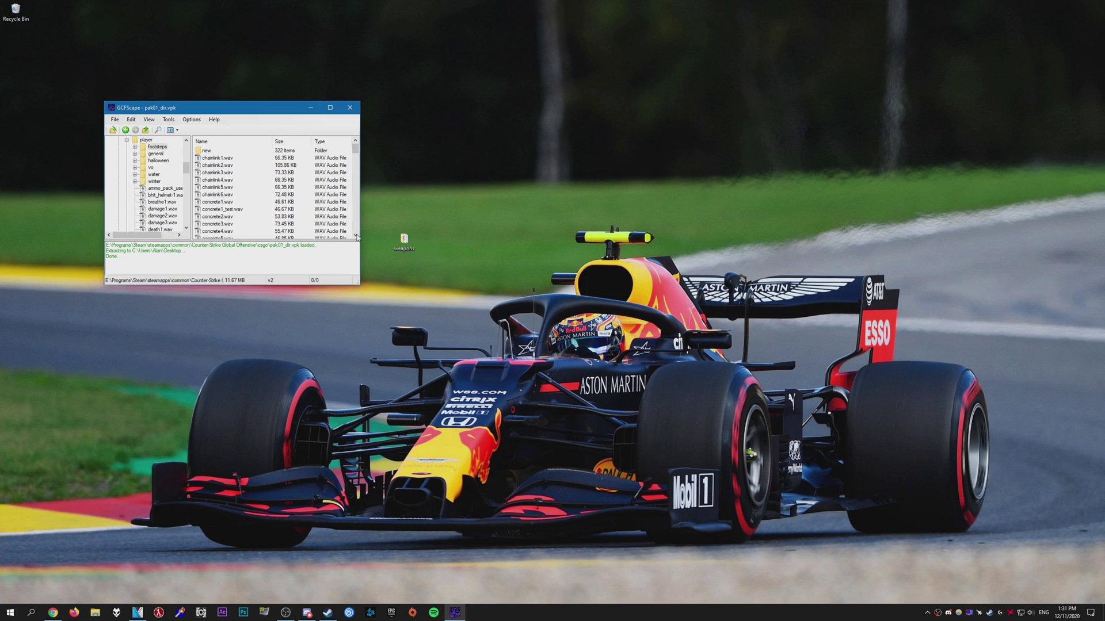
pyautogui.click(349, 108)
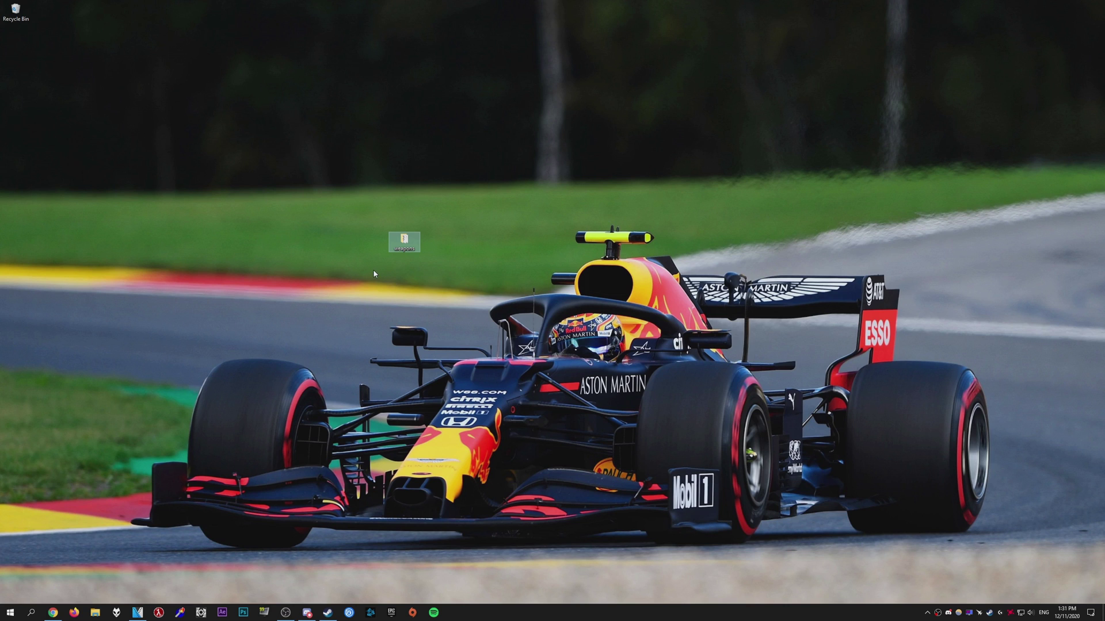
# Open weapons > awp and drag awp_01.wav into the VEGAS timeline as an audio event
pyautogui.doubleClick(413, 249)
pyautogui.doubleClick(336, 168)
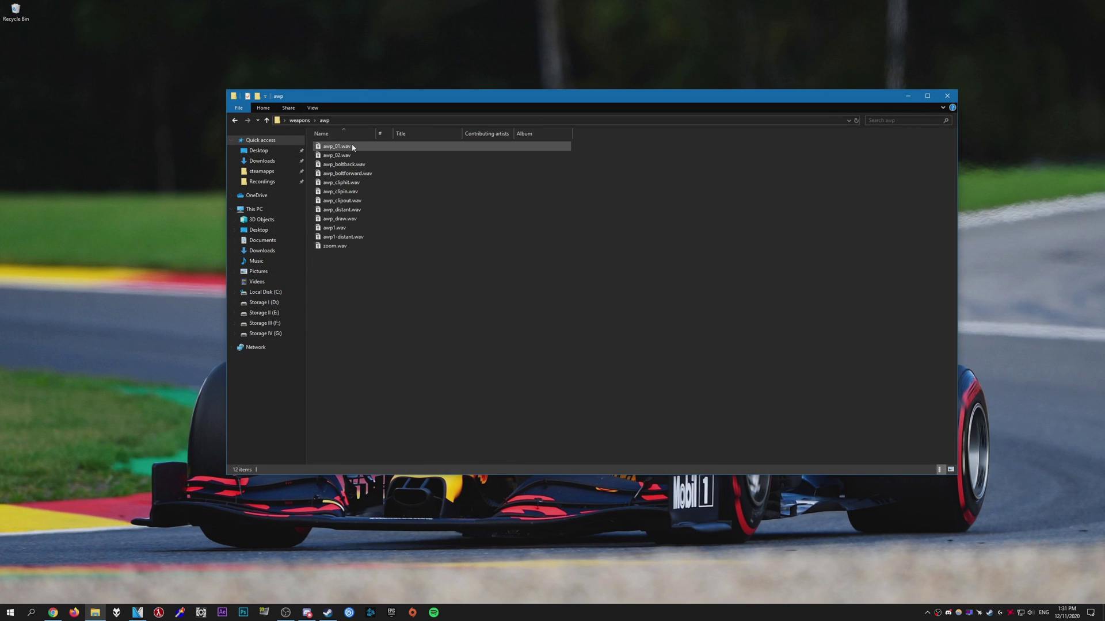
pyautogui.moveTo(347, 151); pyautogui.dragTo(241, 504)
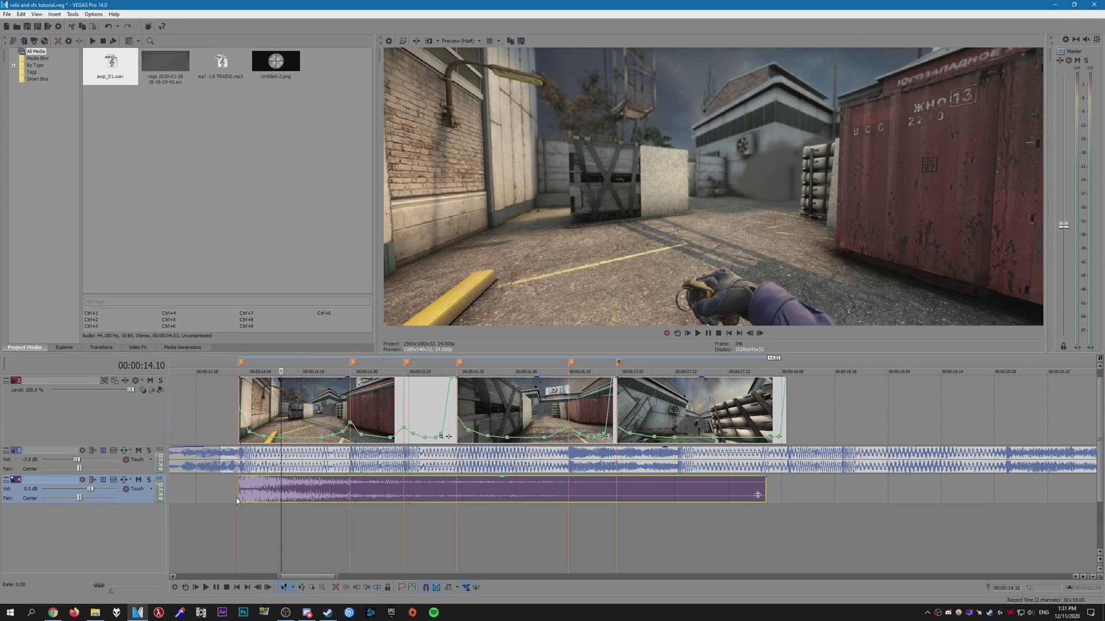
pyautogui.scroll(5, 392, 499)
# Play the timeline to hear the awp_01.wav shot and select its event
pyautogui.scroll(-5, 392, 498)
pyautogui.press('space')
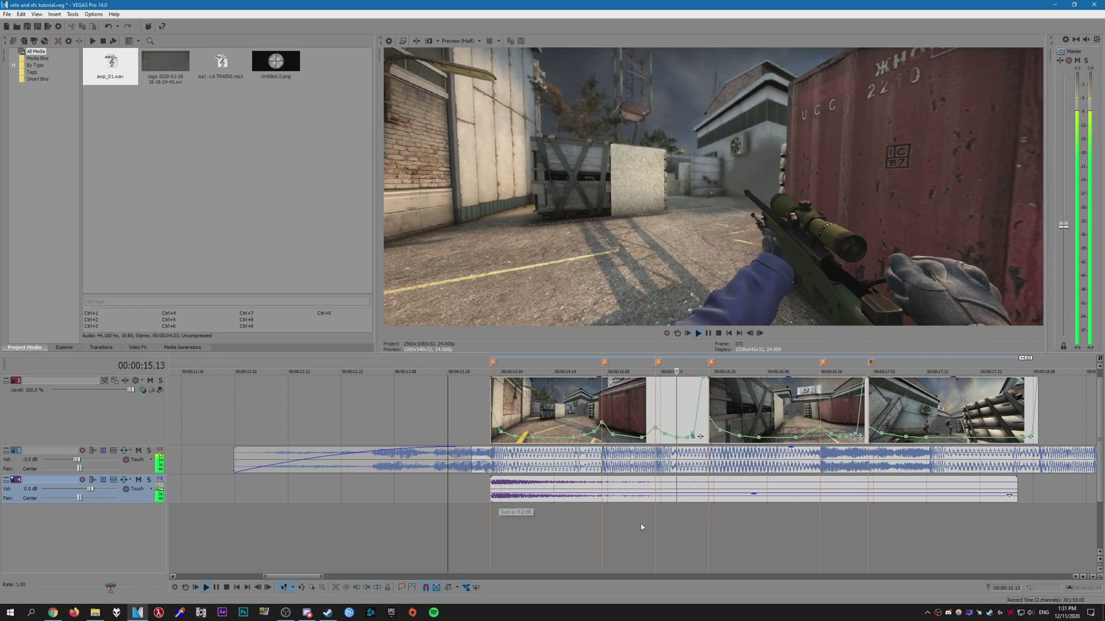
pyautogui.press('space')
pyautogui.click(493, 488)
pyautogui.scroll(5, 529, 509)
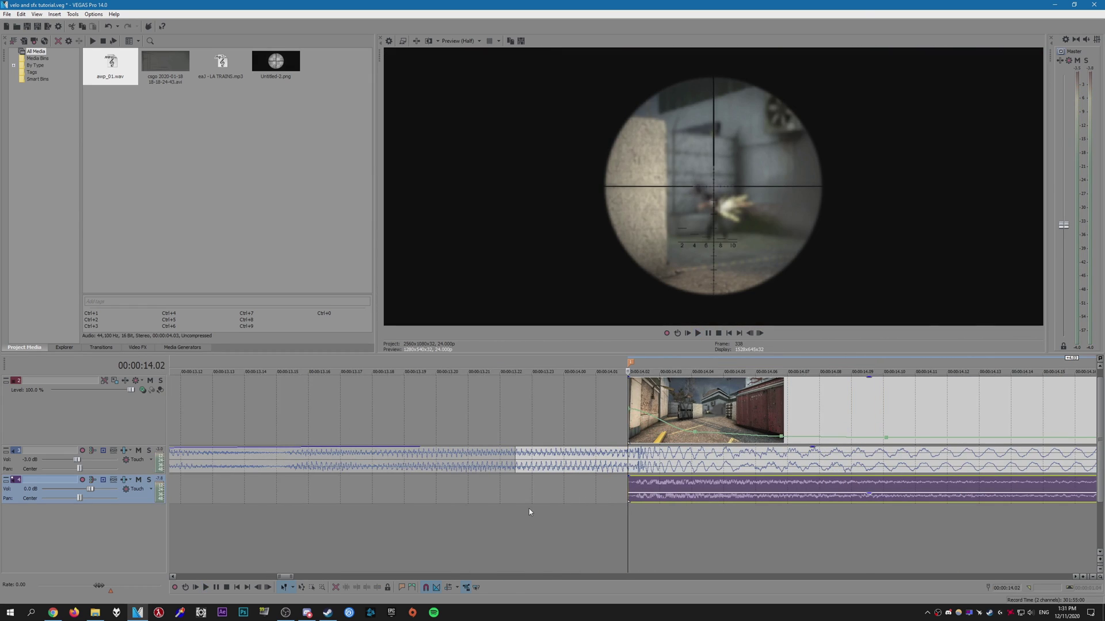
pyautogui.scroll(-2, 690, 507)
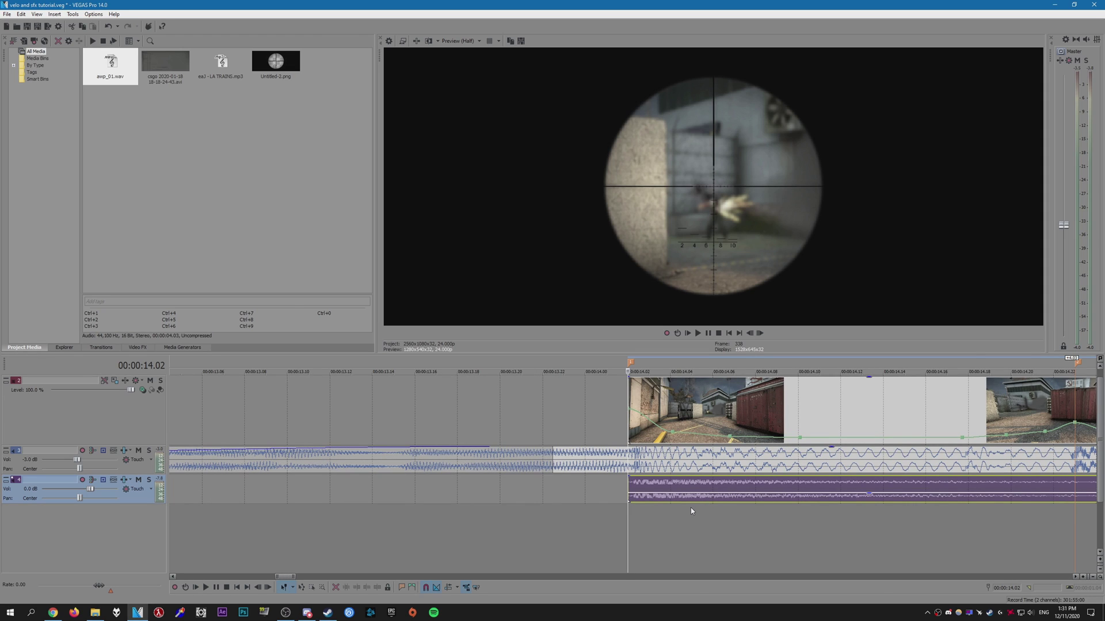
pyautogui.scroll(-3, 691, 507)
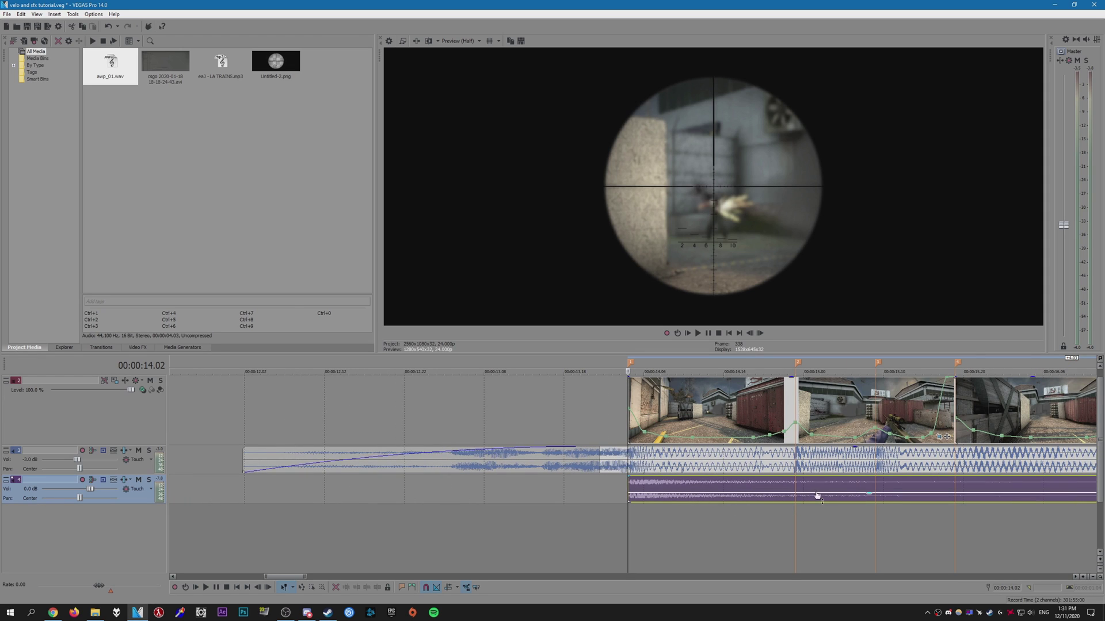
pyautogui.scroll(-3, 817, 496)
# Split the gunshot at 16.04, delete the tail, and Ctrl-stretch the event slightly longer
pyautogui.click(761, 489)
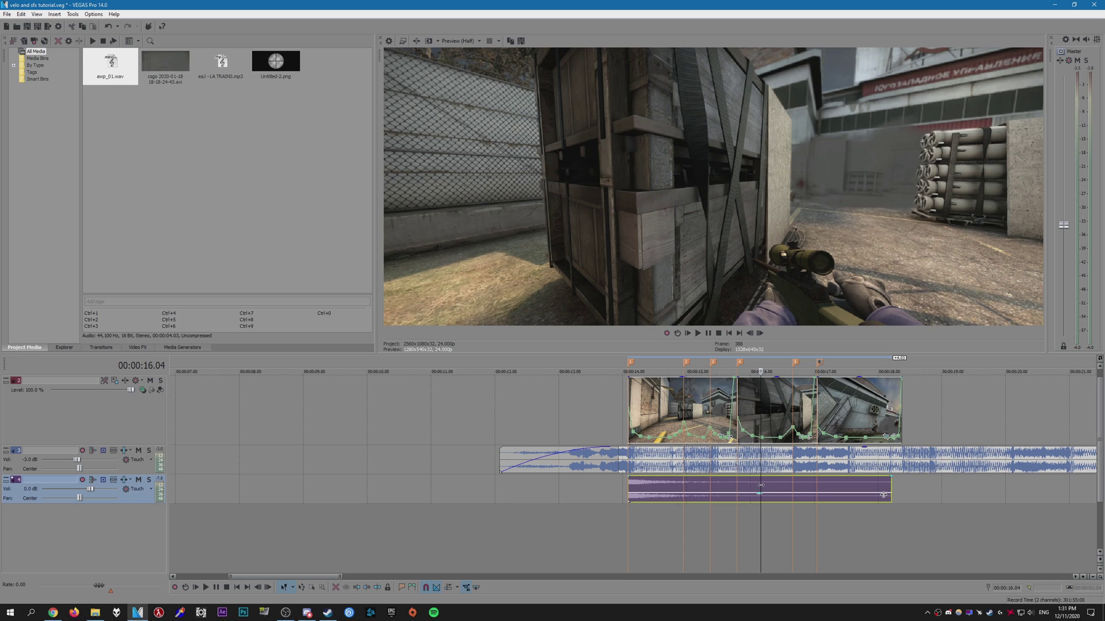
pyautogui.press('s')
pyautogui.press('Delete')
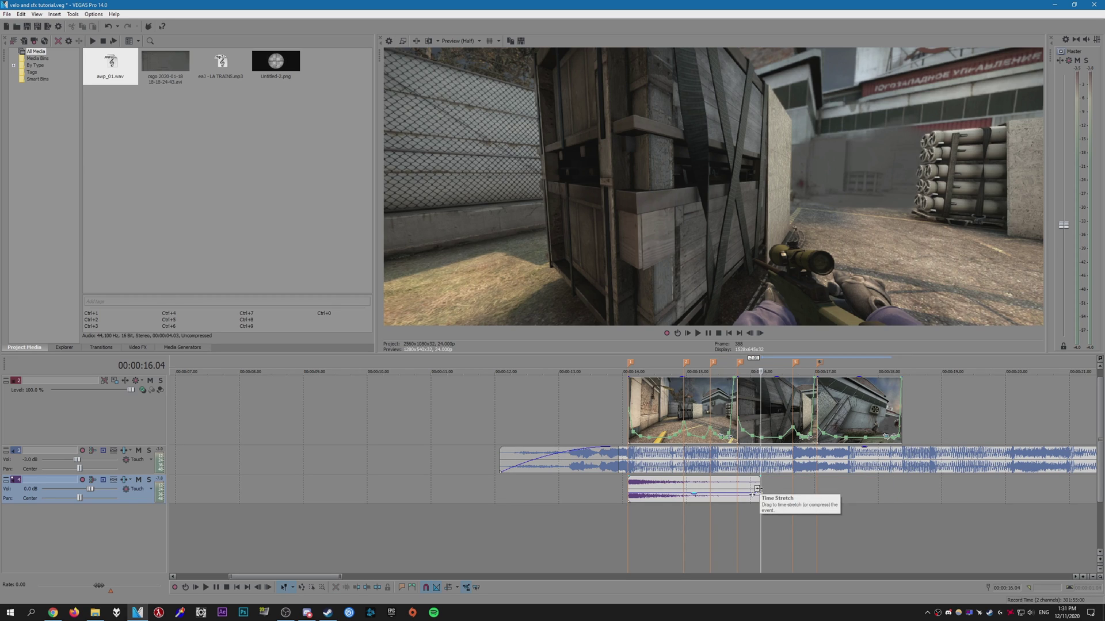
pyautogui.moveTo(758, 489); pyautogui.dragTo(816, 490)
# Set the awp_01 event's properties to Lock to stretch with the Classic method
pyautogui.rightClick(726, 492)
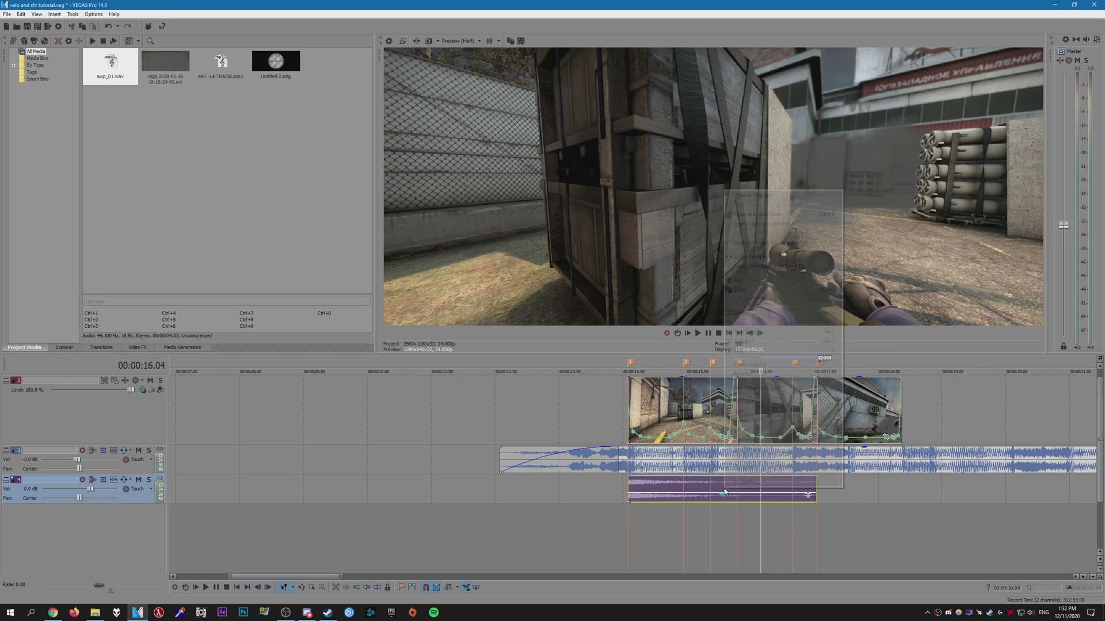
pyautogui.click(751, 485)
pyautogui.click(553, 279)
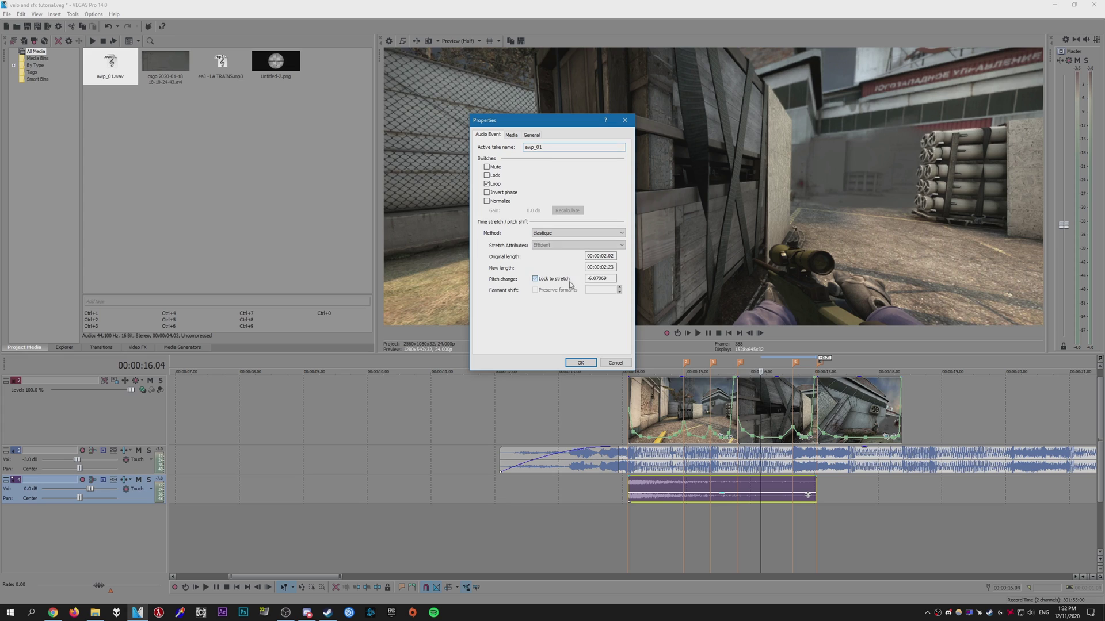
pyautogui.click(546, 233)
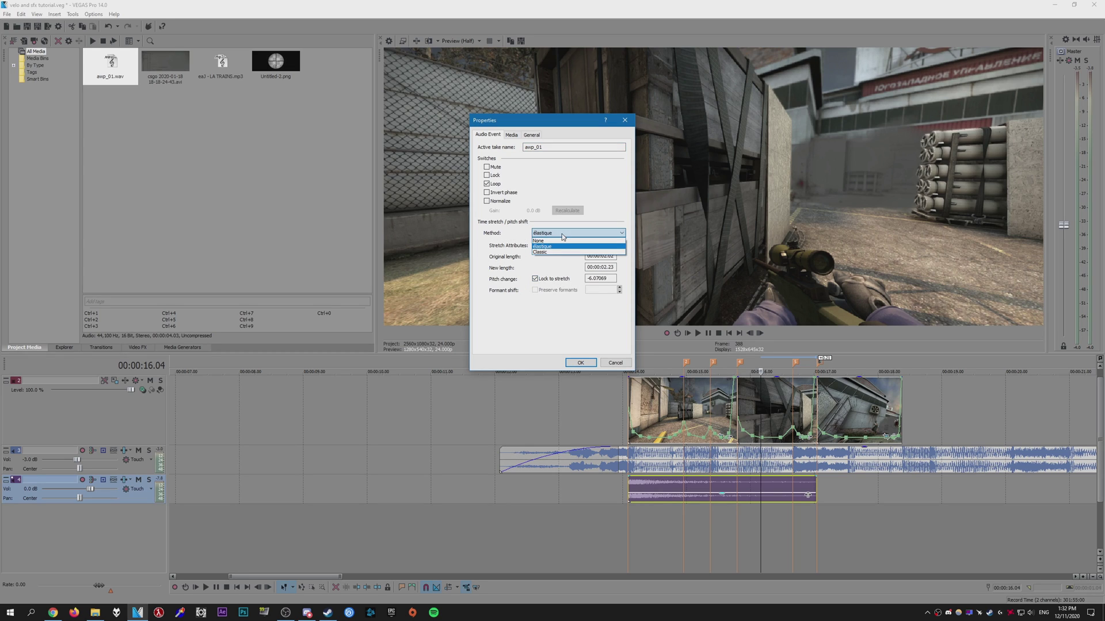
pyautogui.click(549, 253)
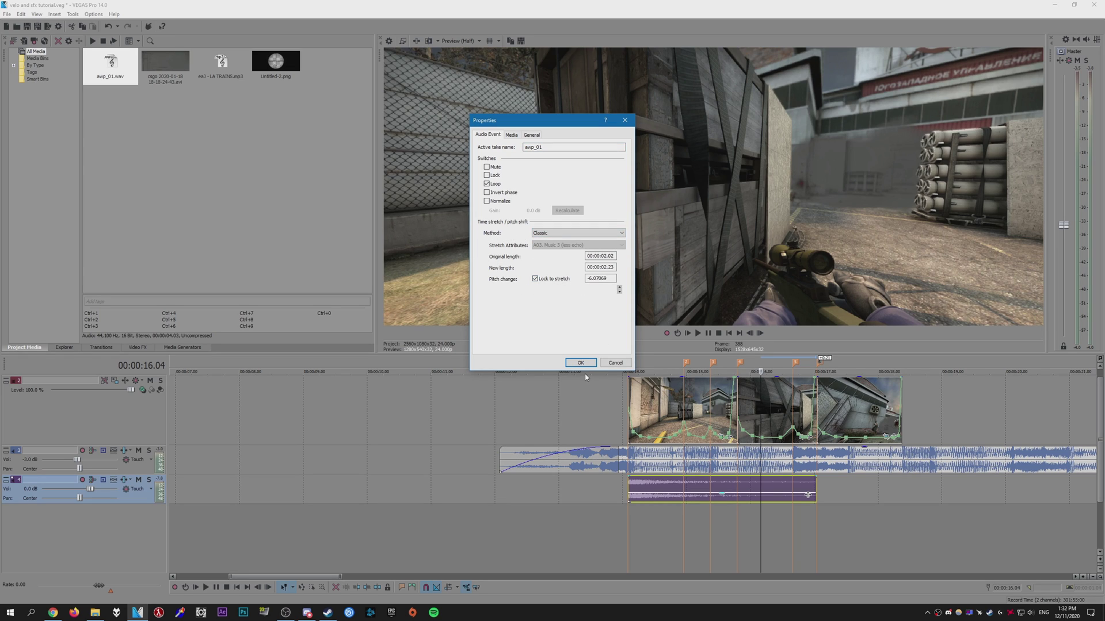
pyautogui.click(580, 362)
# Play back from about 13.17 to hear the lower-pitched shot, then reselect the event
pyautogui.click(604, 526)
pyautogui.press('space')
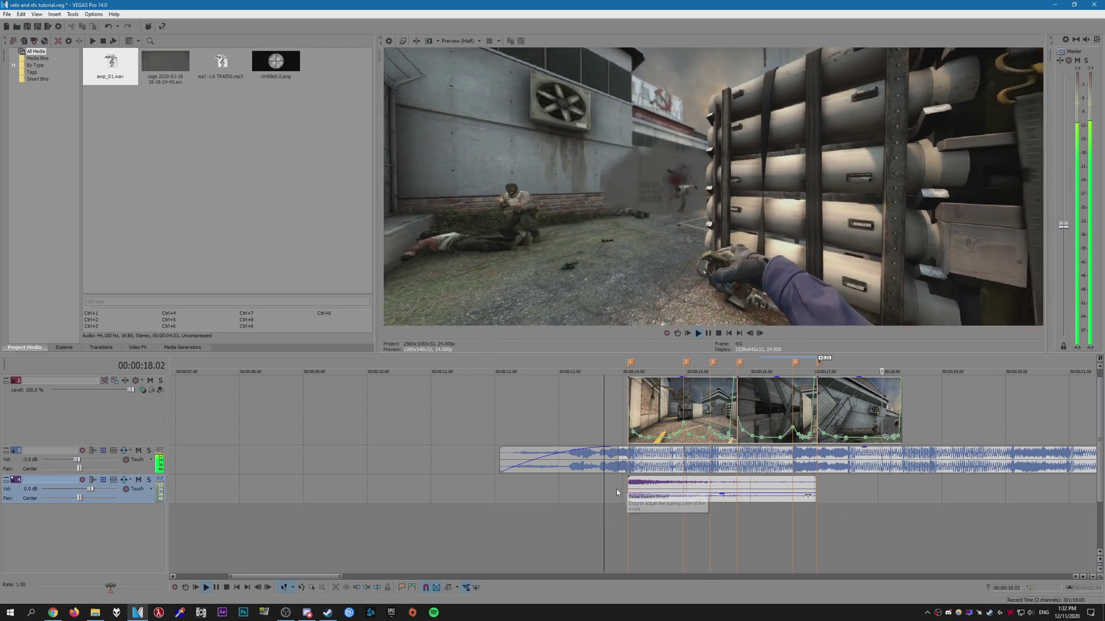
pyautogui.press('space')
pyautogui.click(626, 489)
pyautogui.scroll(3, 626, 489)
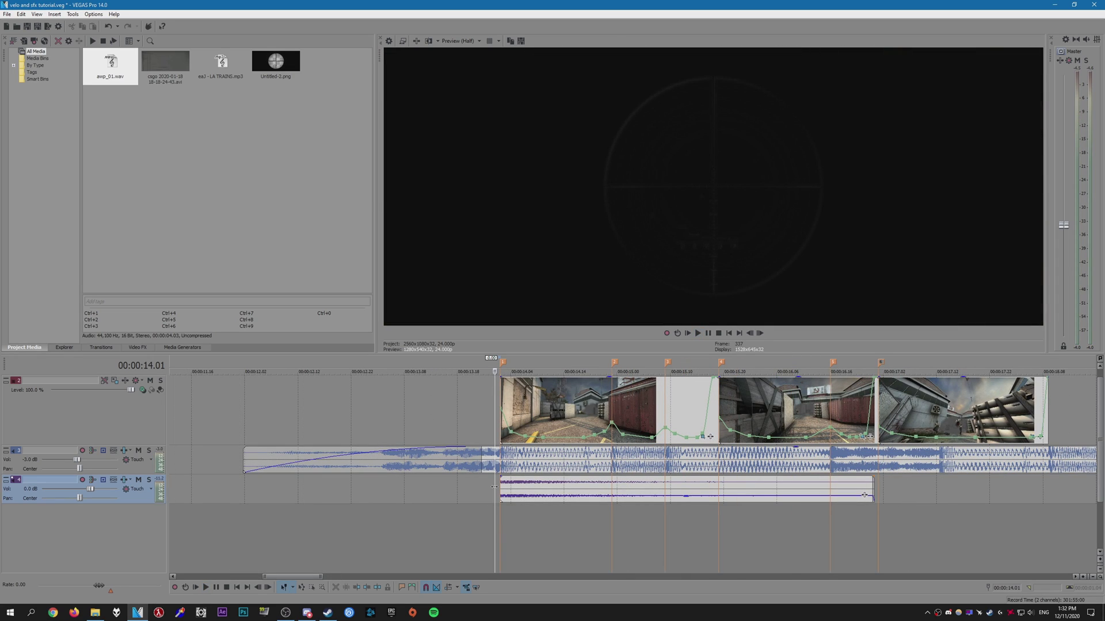
pyautogui.click(557, 490)
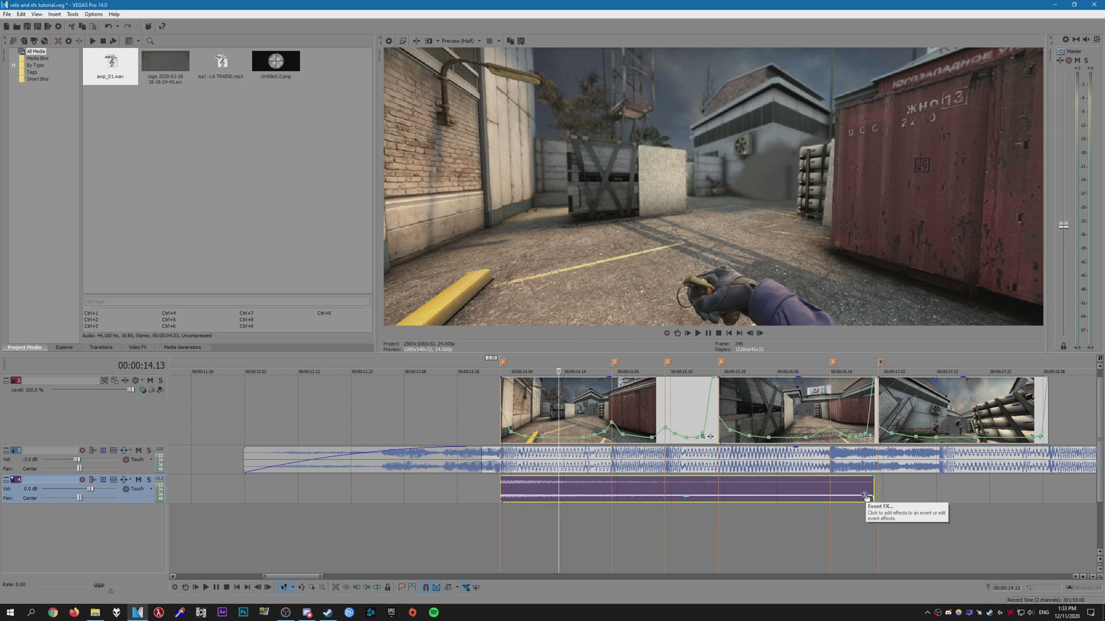
# Add a Smooth/Enhance Event FX to the gunshot with Operation set to -2
pyautogui.click(865, 496)
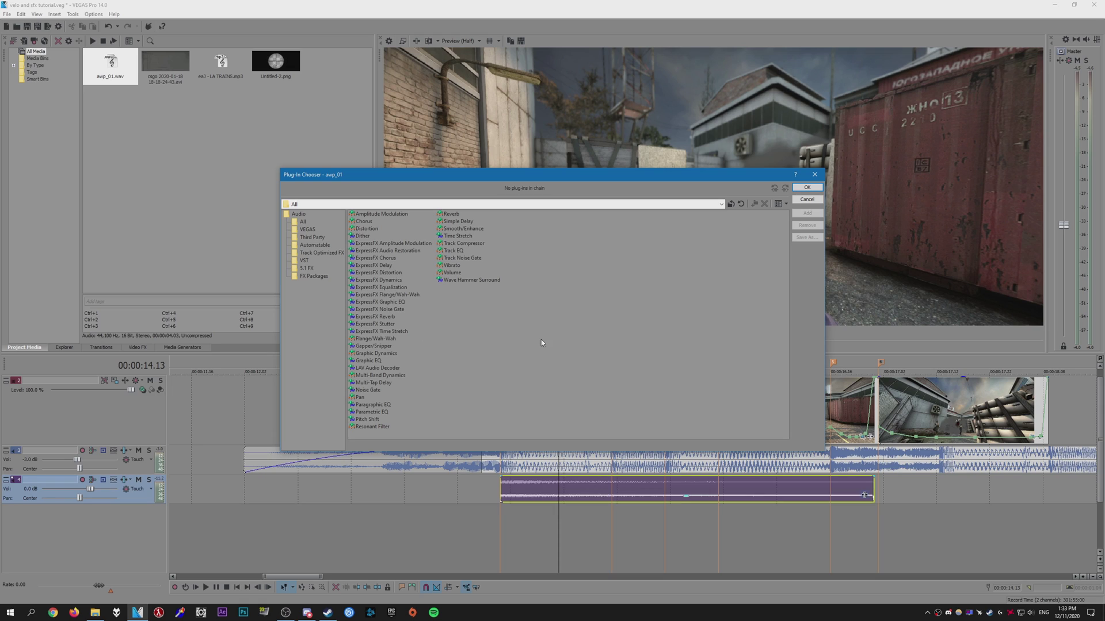
pyautogui.click(464, 229)
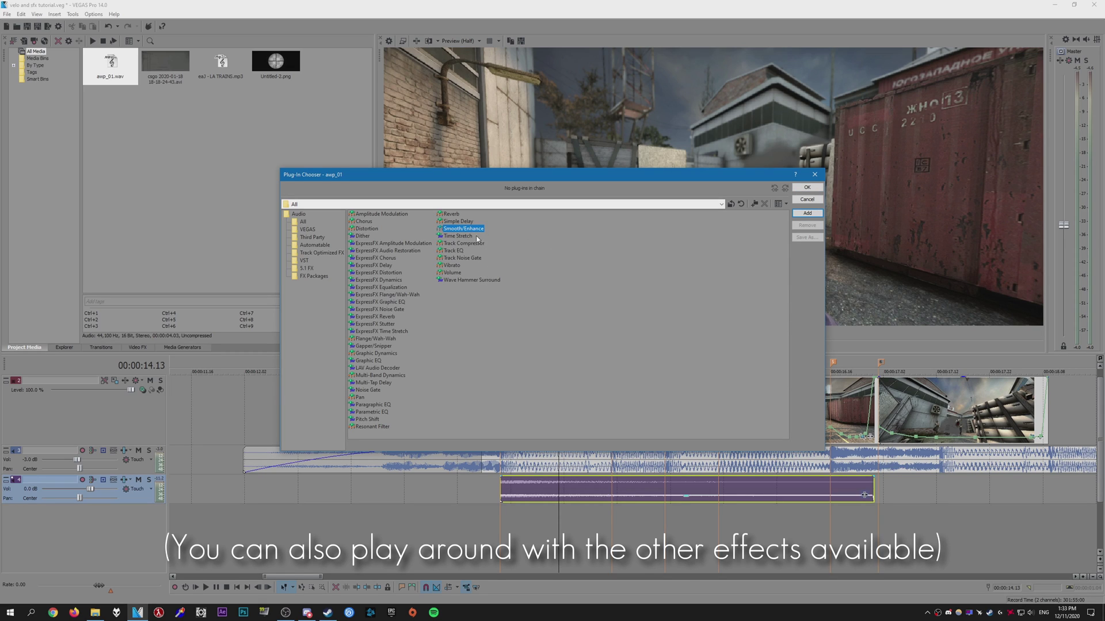
pyautogui.click(807, 213)
pyautogui.click(807, 188)
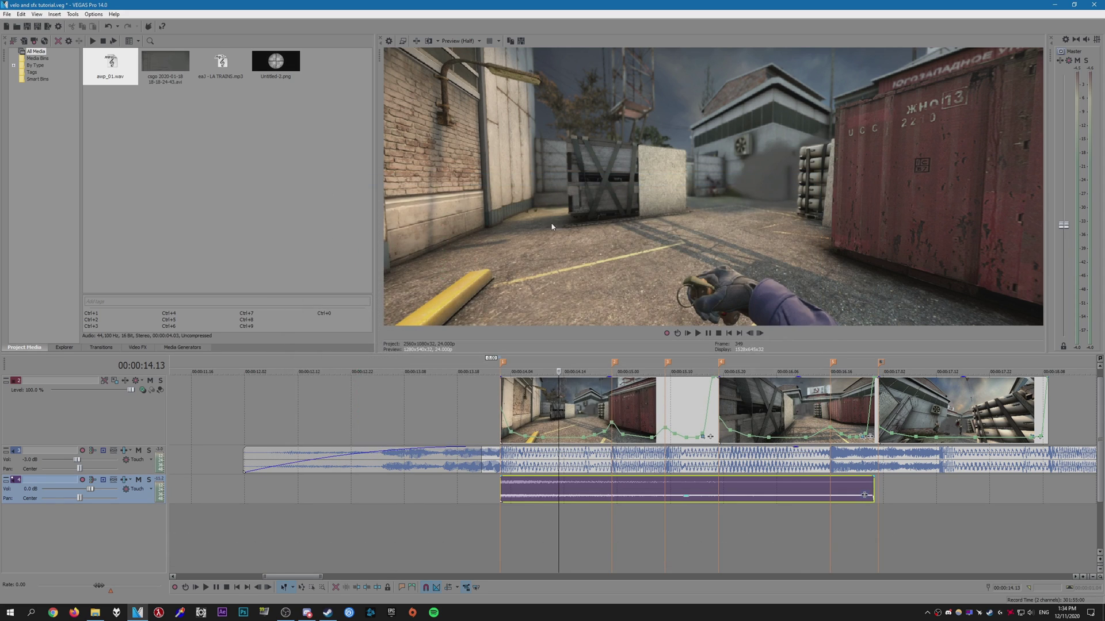
pyautogui.moveTo(163, 181); pyautogui.dragTo(153, 184)
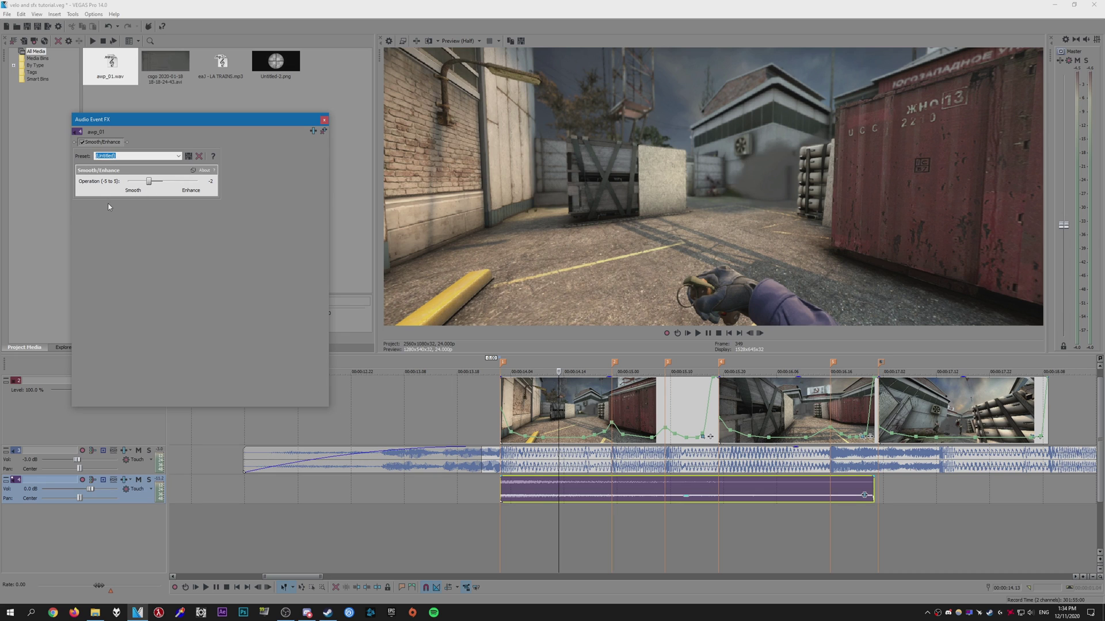
pyautogui.click(324, 120)
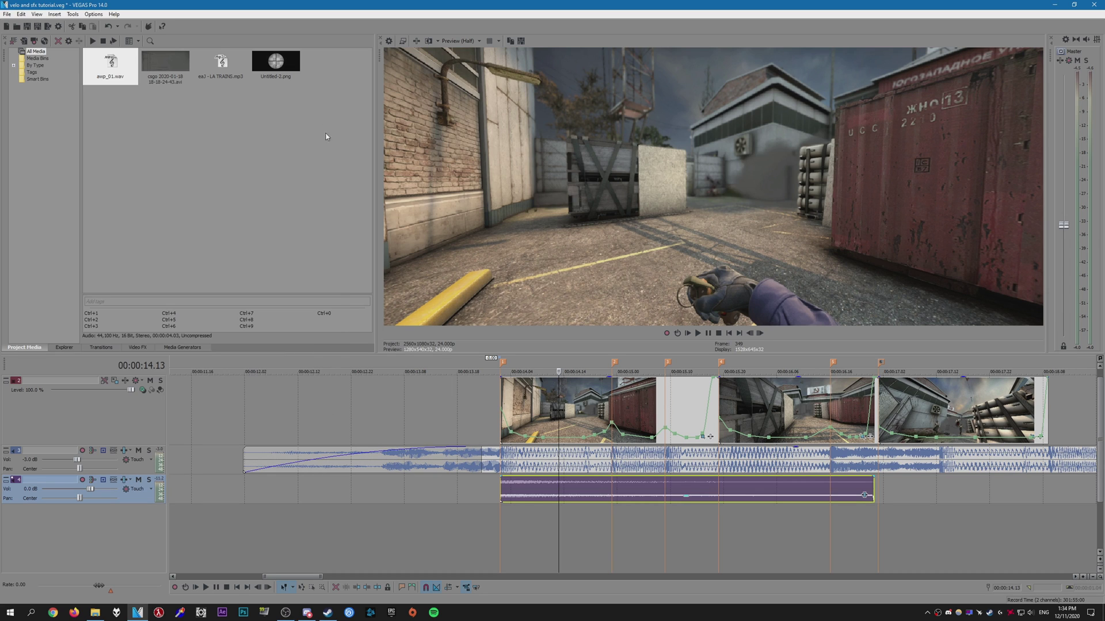
# Play back the effect and trim the gunshot event's end shorter, pausing at 14.14
pyautogui.click(460, 501)
pyautogui.press('space')
pyautogui.click(487, 499)
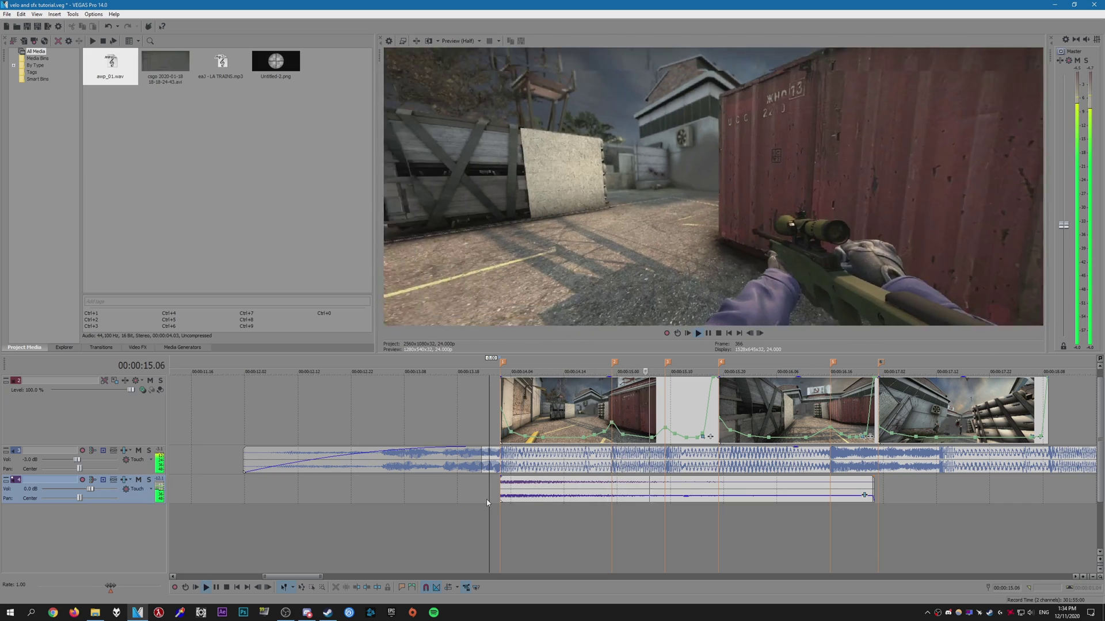
pyautogui.moveTo(873, 489); pyautogui.dragTo(814, 489)
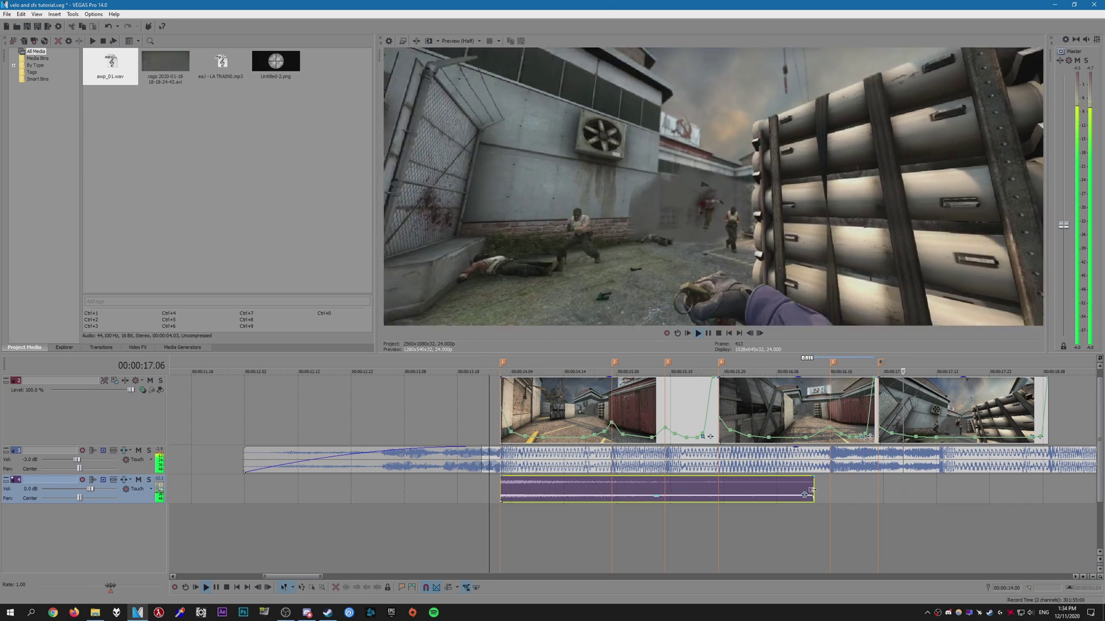
pyautogui.press('space')
pyautogui.press('space')
pyautogui.press('Return')
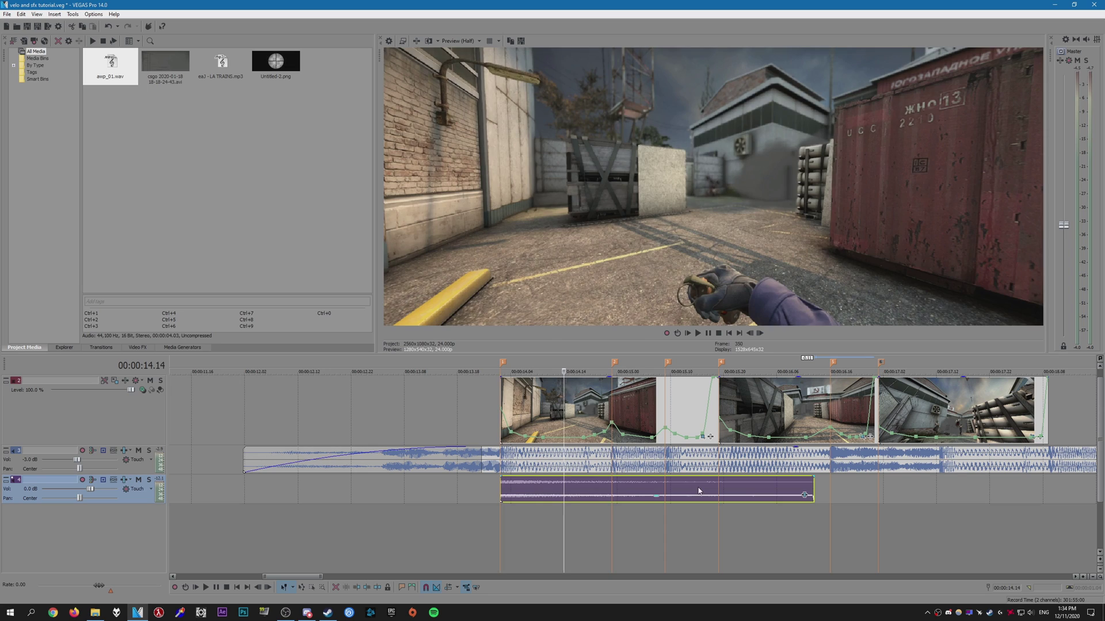
# Paste a gunshot copy onto a new track at 15.19 and play back both shots
pyautogui.click(717, 491)
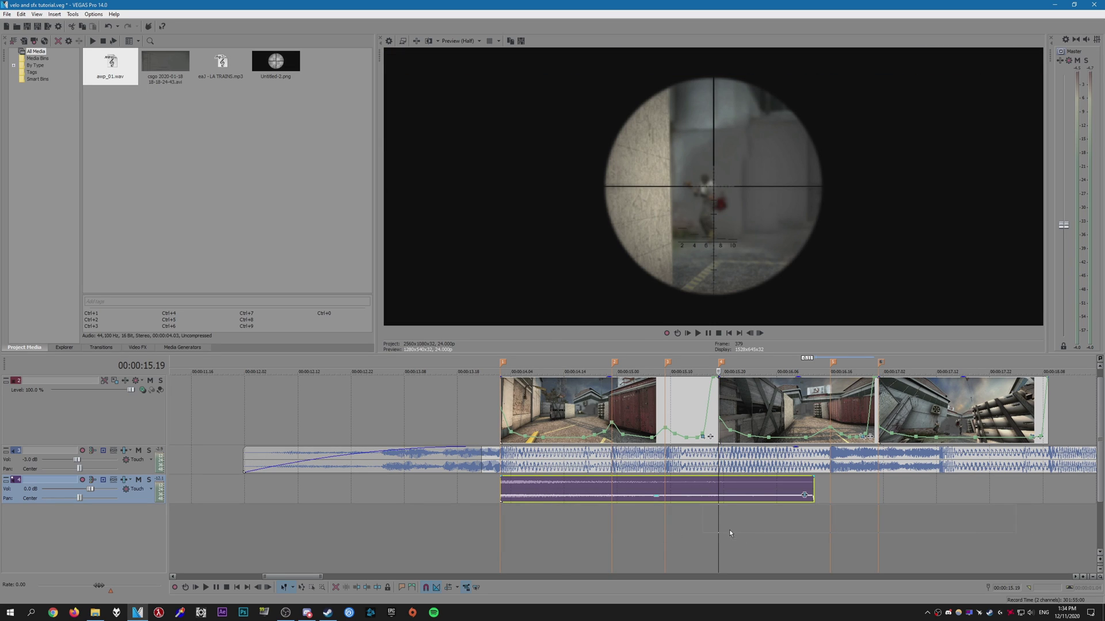
pyautogui.hotkey('ctrl', 'v')
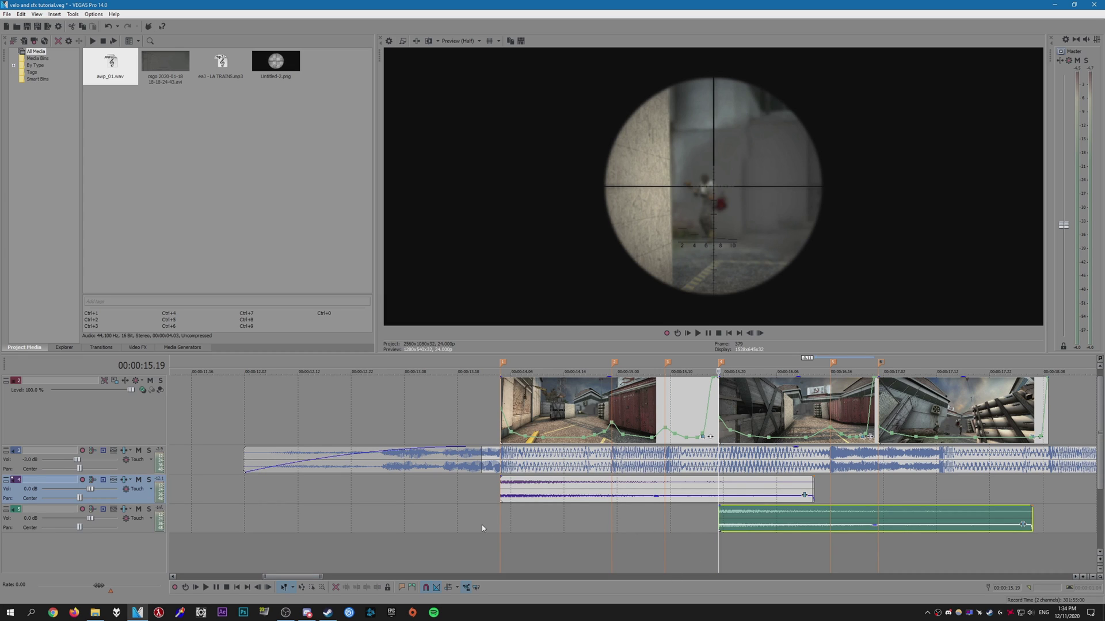
pyautogui.click(486, 525)
pyautogui.press('space')
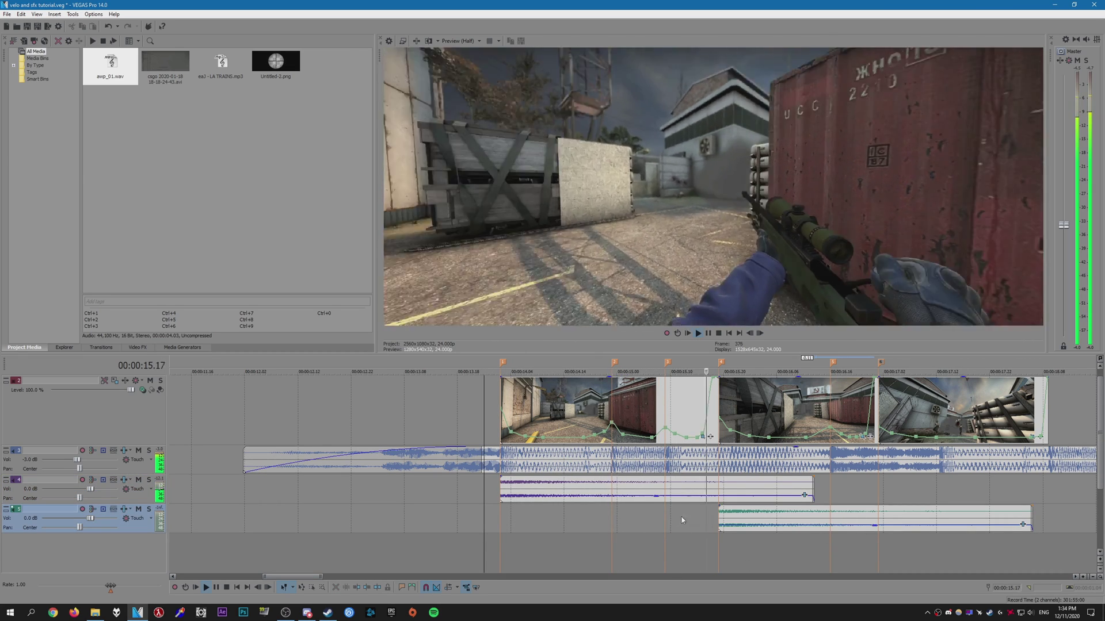
pyautogui.press('space')
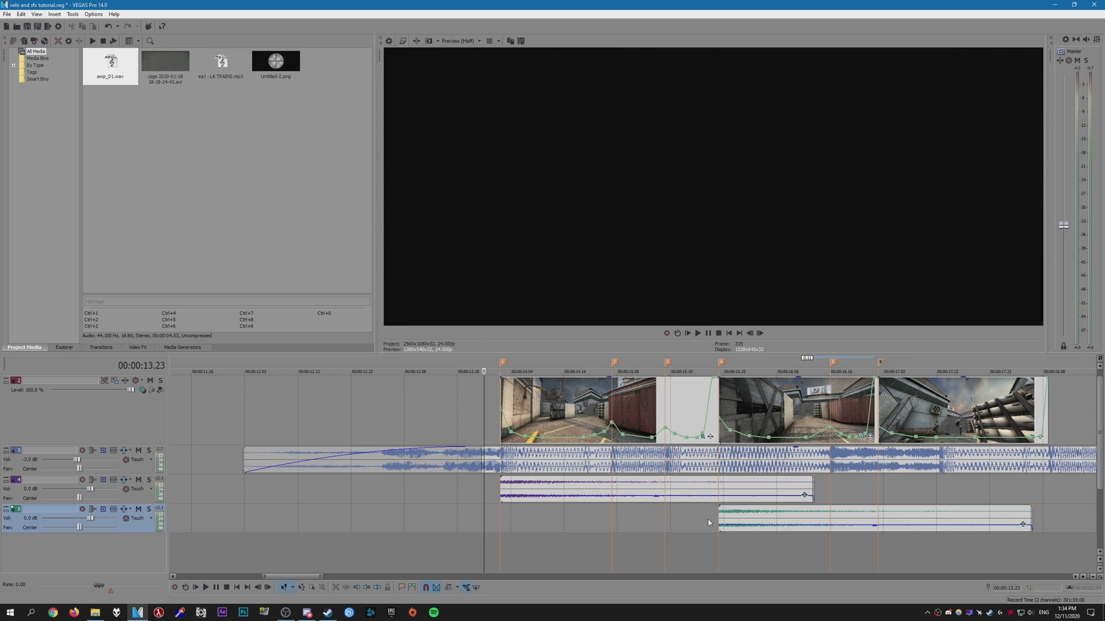
# Give the pasted copy a -7 pitch change, stretching it to 00:00:02.15
pyautogui.click(719, 521)
pyautogui.click(726, 520)
pyautogui.rightClick(725, 519)
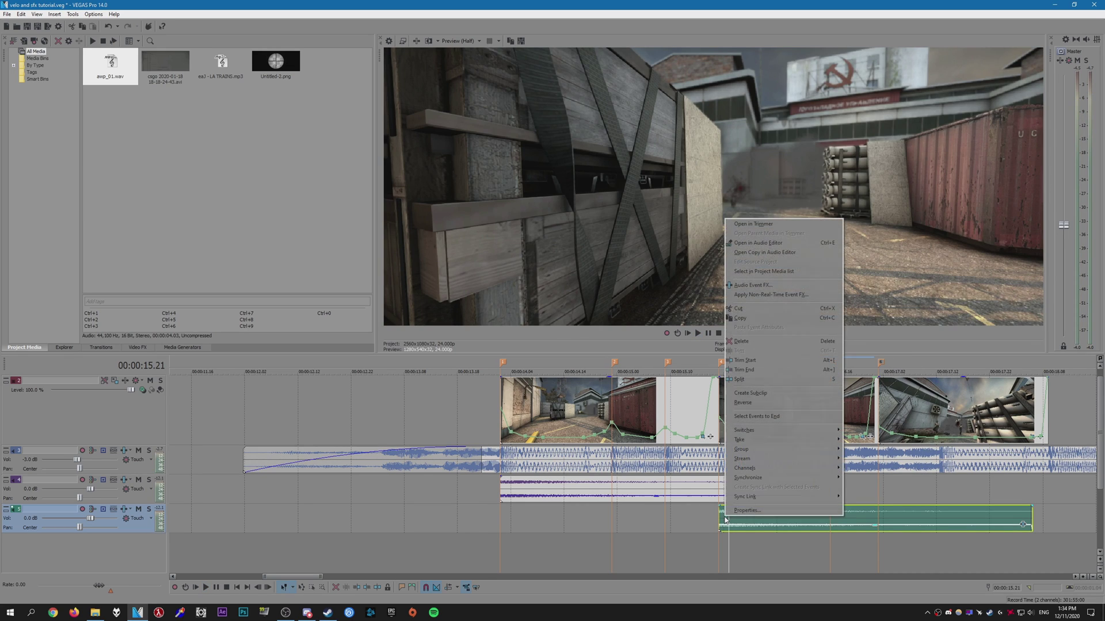
pyautogui.click(758, 510)
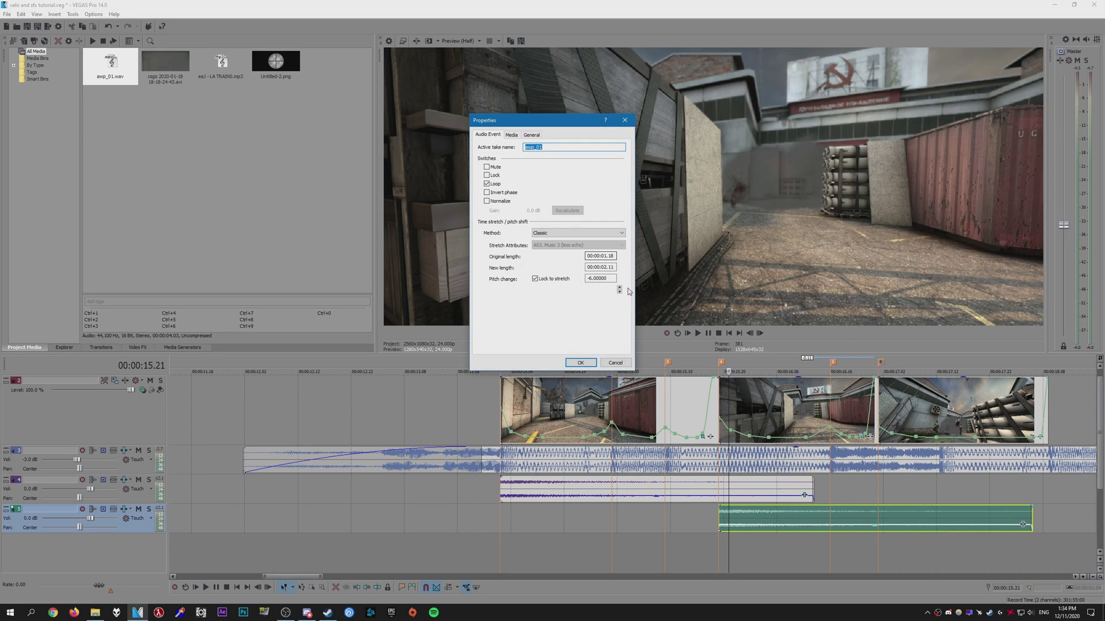
pyautogui.doubleClick(589, 280)
pyautogui.click(581, 363)
pyautogui.click(830, 548)
pyautogui.click(879, 544)
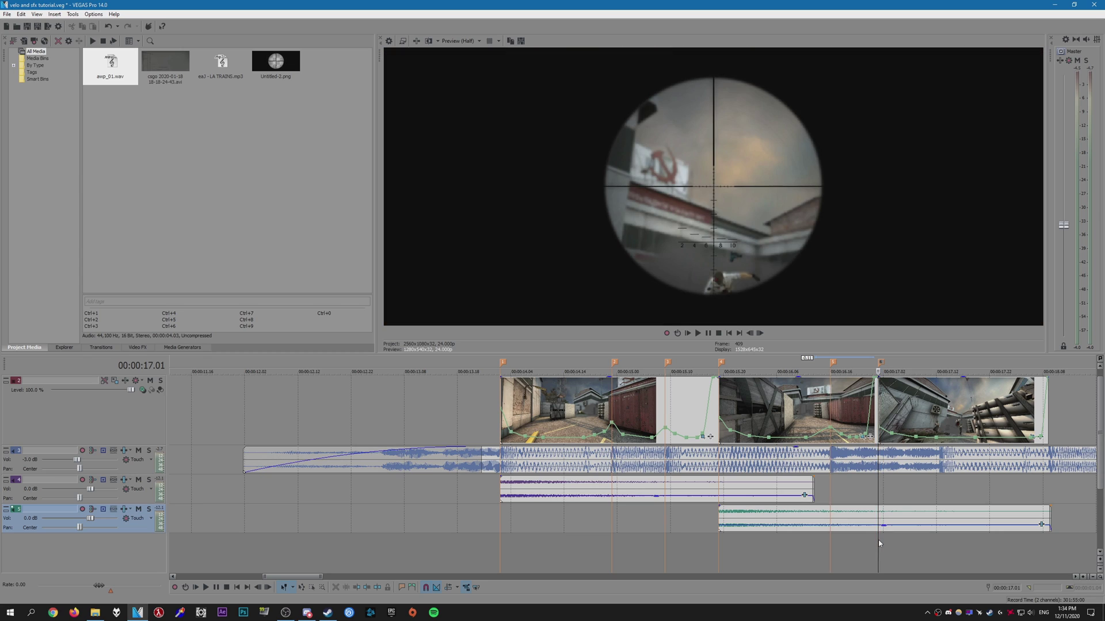
pyautogui.click(784, 521)
pyautogui.click(885, 522)
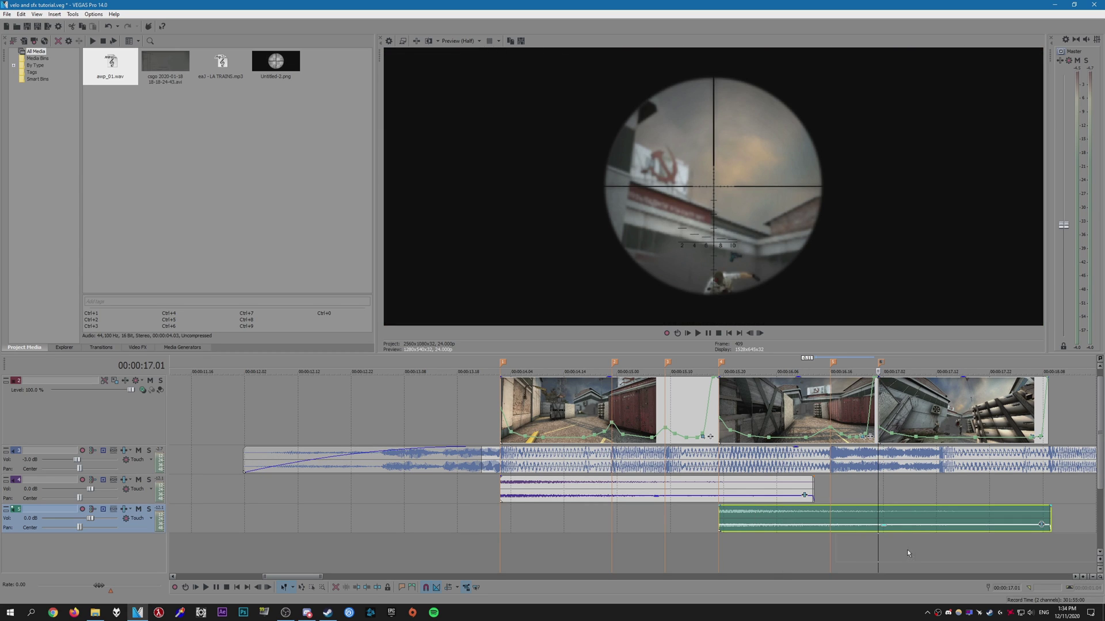
# Paste a third gunshot copy near 17.01 on a new track and apply its pitch properties
pyautogui.hotkey('ctrl', 'v')
pyautogui.rightClick(932, 553)
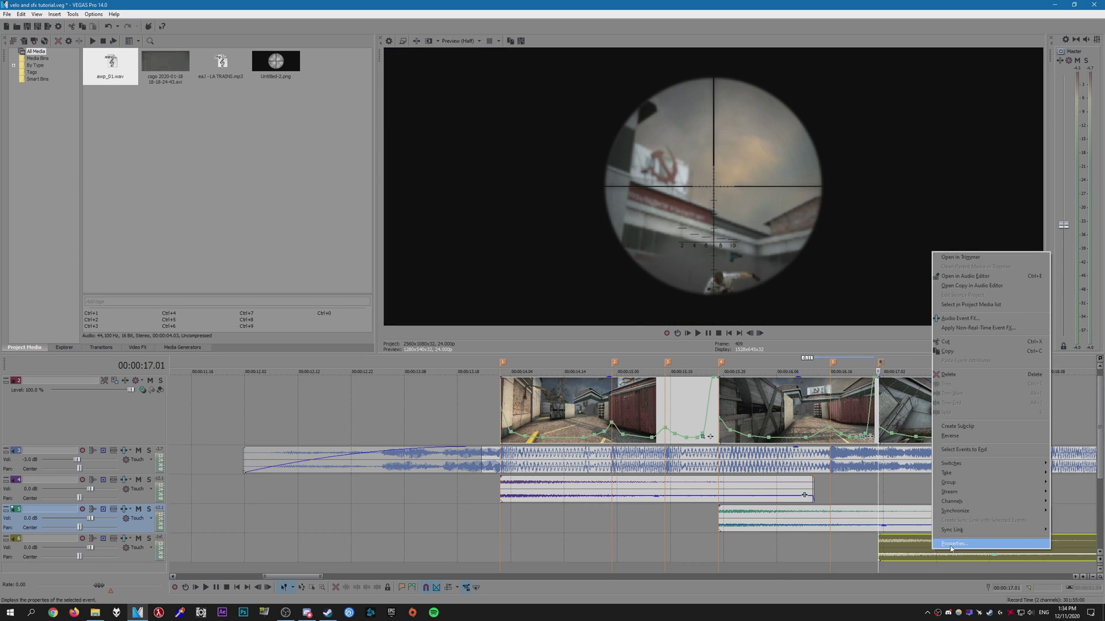
pyautogui.click(966, 545)
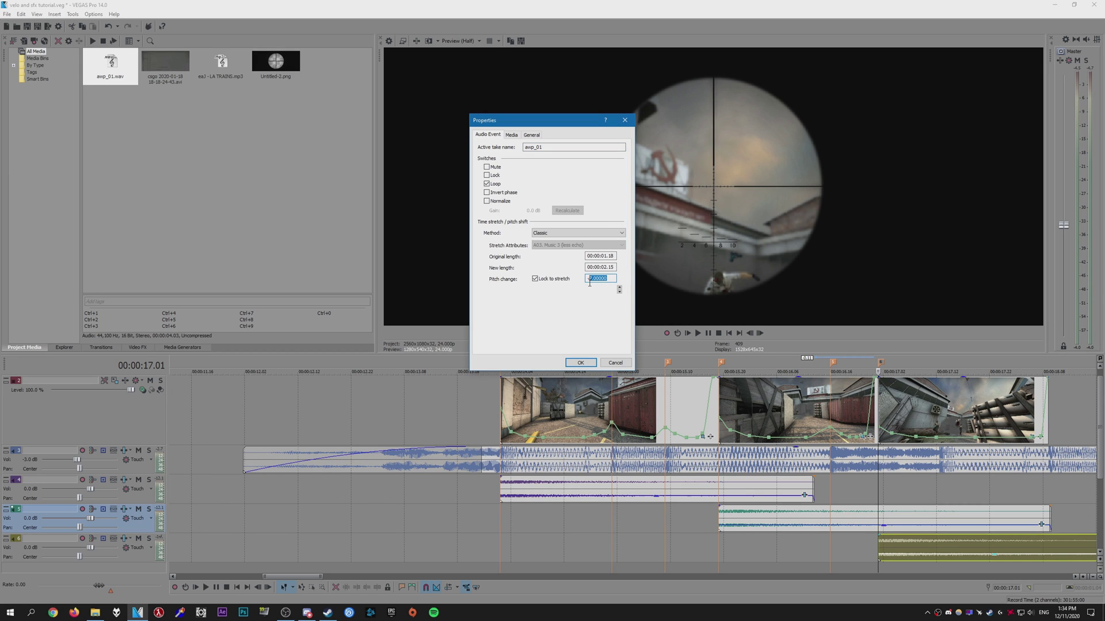
pyautogui.click(581, 363)
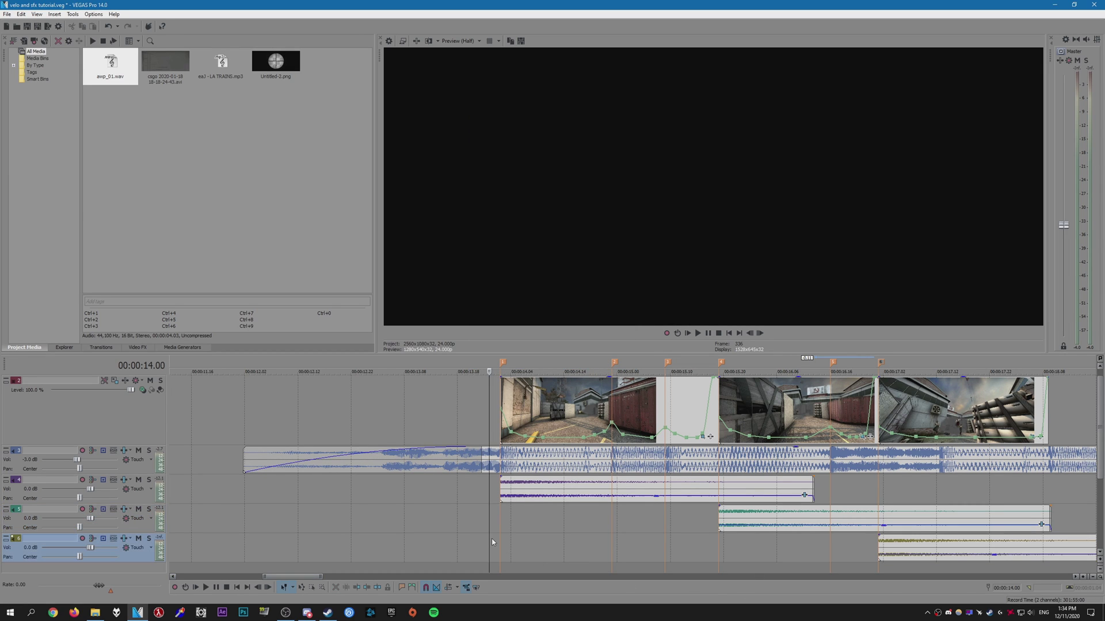
# Play back the three staggered shots and park the playhead at 00:00:14.06
pyautogui.scroll(-3, 657, 541)
pyautogui.press('space')
pyautogui.scroll(3, 657, 537)
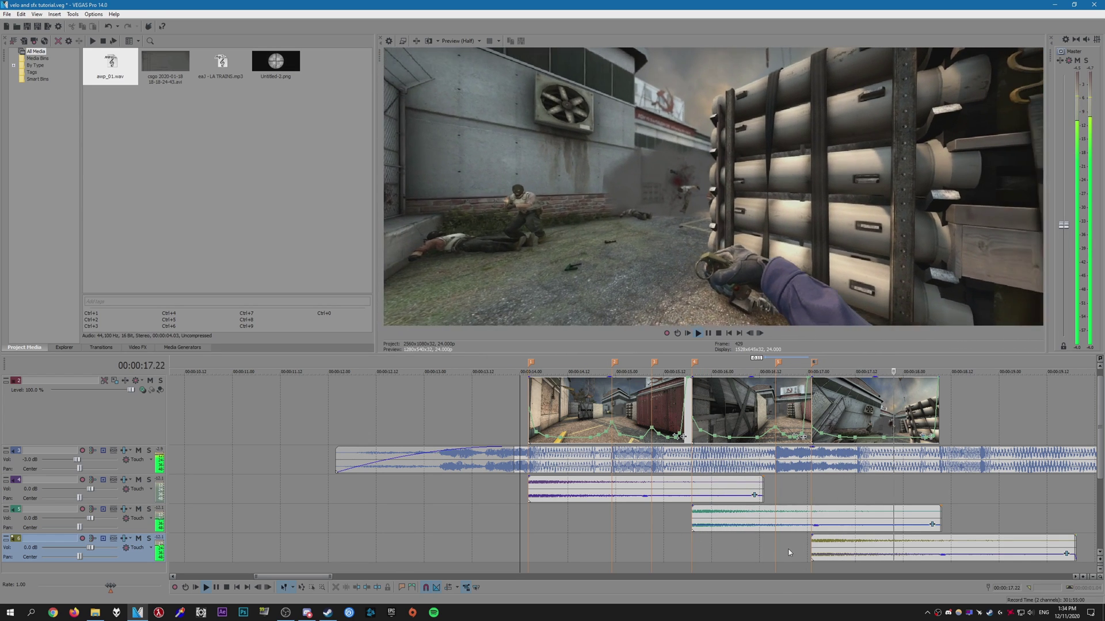
pyautogui.press('space')
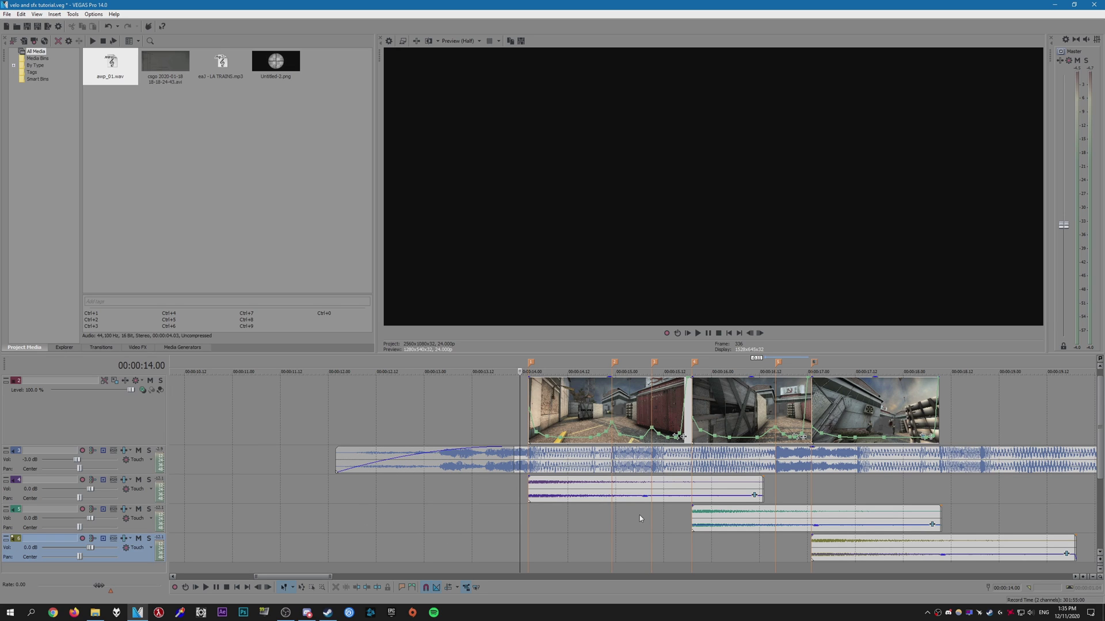
pyautogui.click(544, 520)
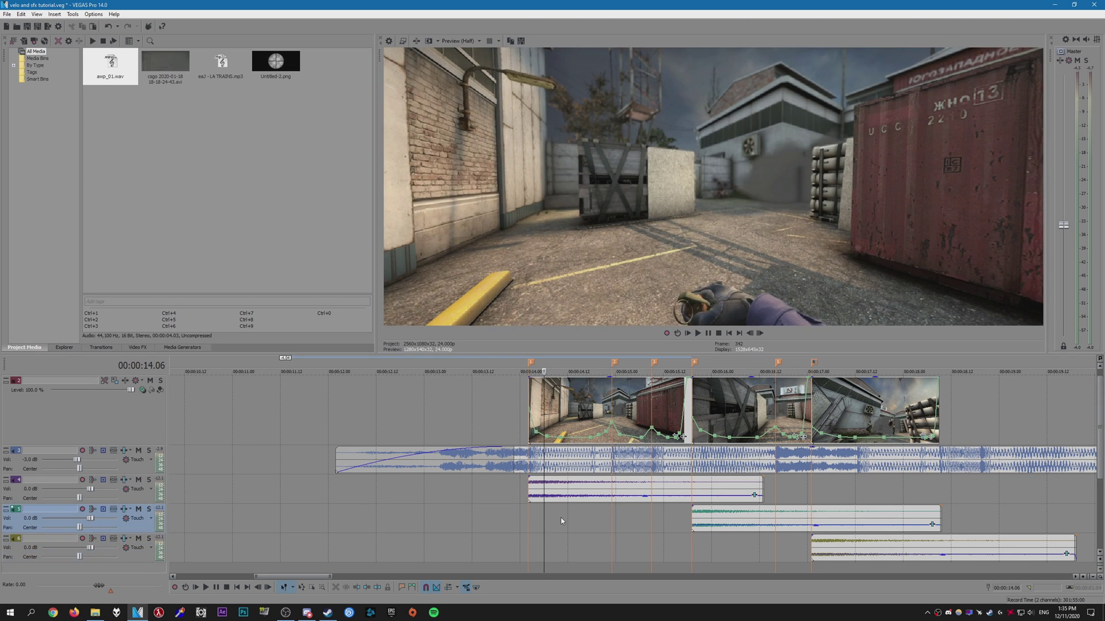
# Place a reversed copy of awp_01.wav on track 5 ending at 00:00:14.00
pyautogui.click(556, 493)
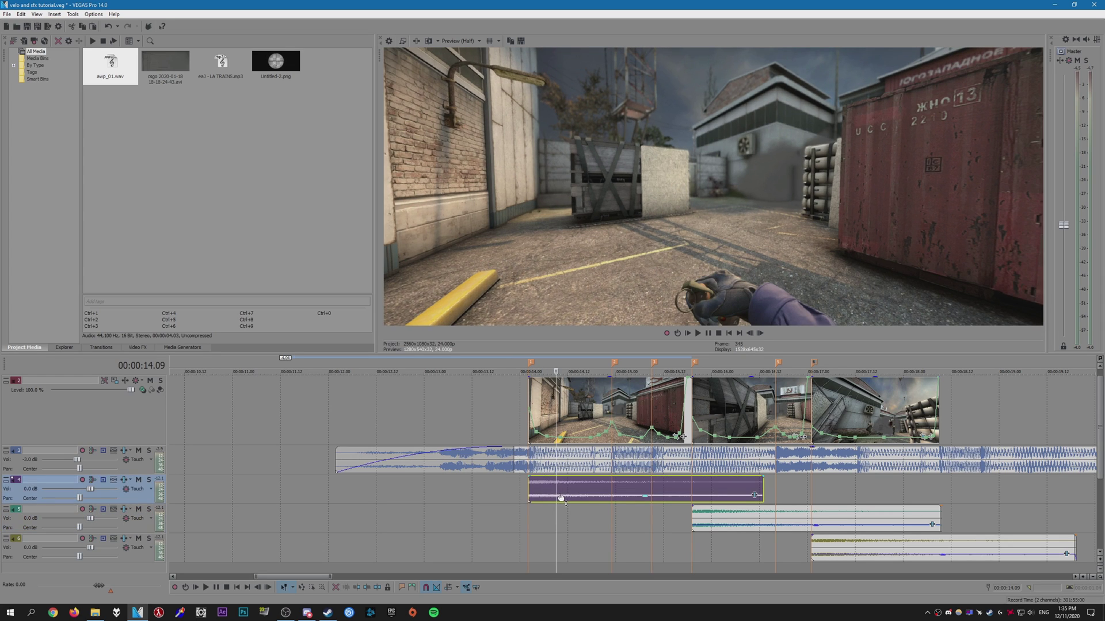
pyautogui.moveTo(347, 523); pyautogui.dragTo(334, 522)
pyautogui.rightClick(424, 510)
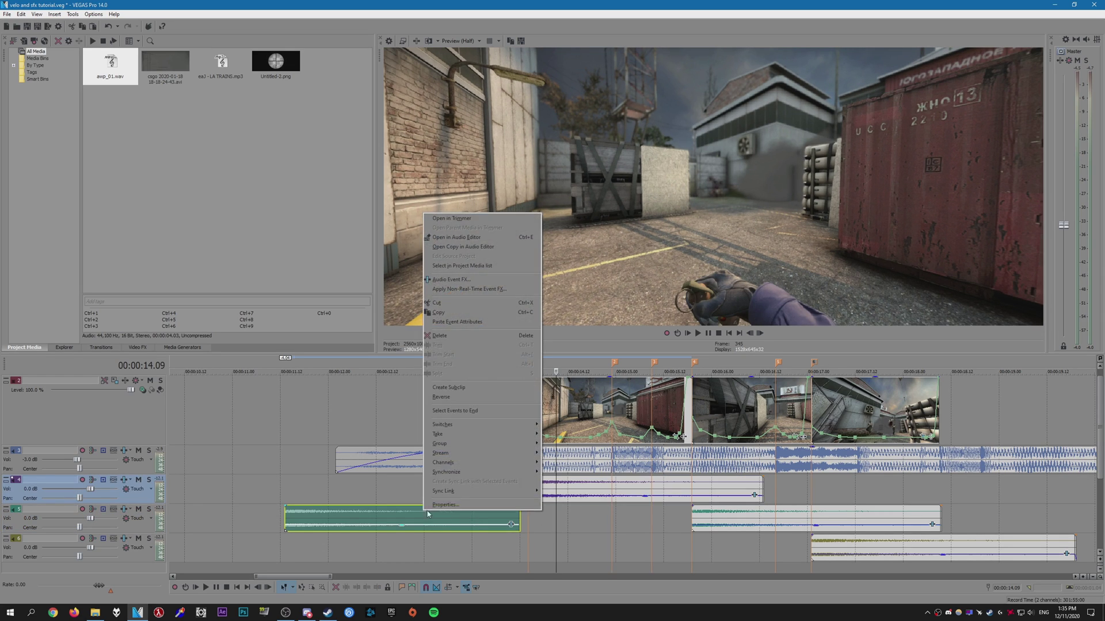
pyautogui.click(451, 398)
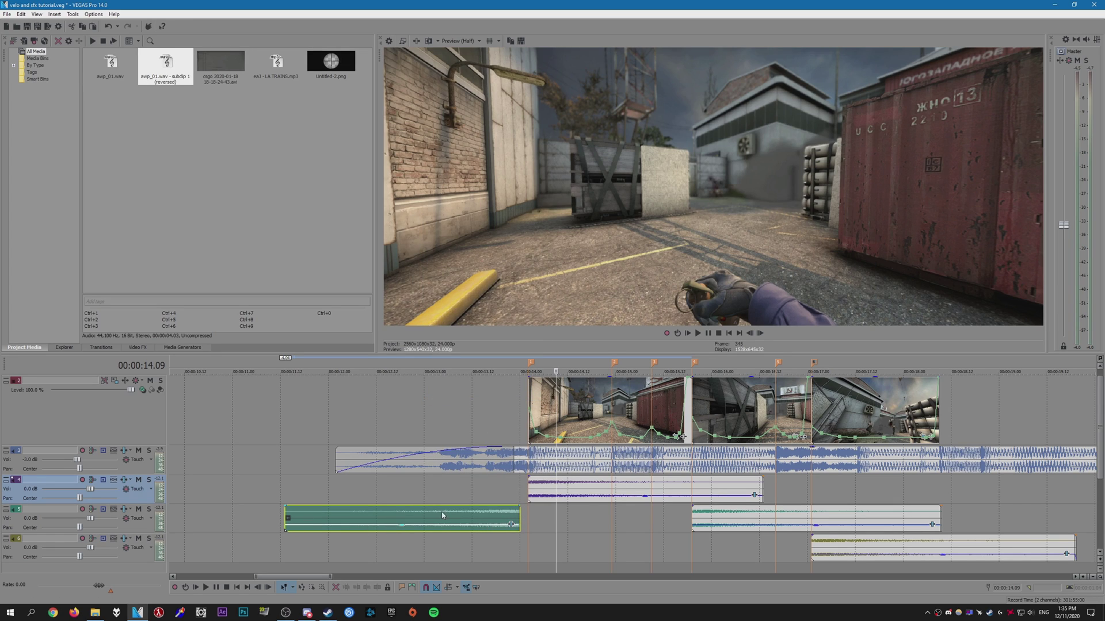
pyautogui.moveTo(442, 515); pyautogui.dragTo(494, 515)
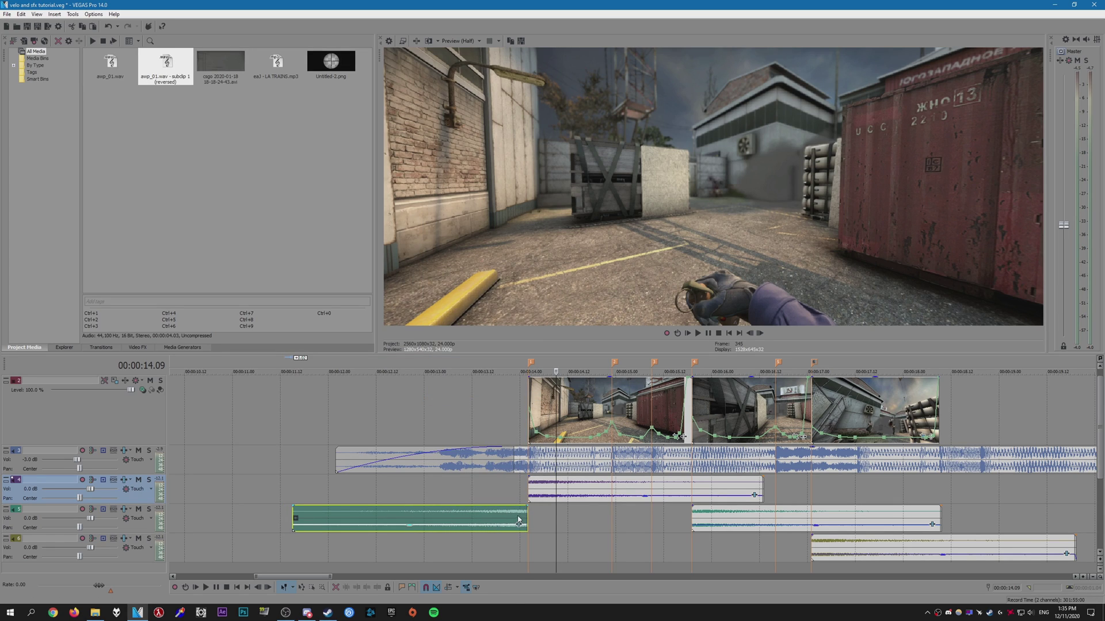
# Lower the reversed clip's gain, fade it in across its full length, and preview from 13.00
pyautogui.click(518, 521)
pyautogui.scroll(5, 562, 516)
pyautogui.scroll(-4, 736, 513)
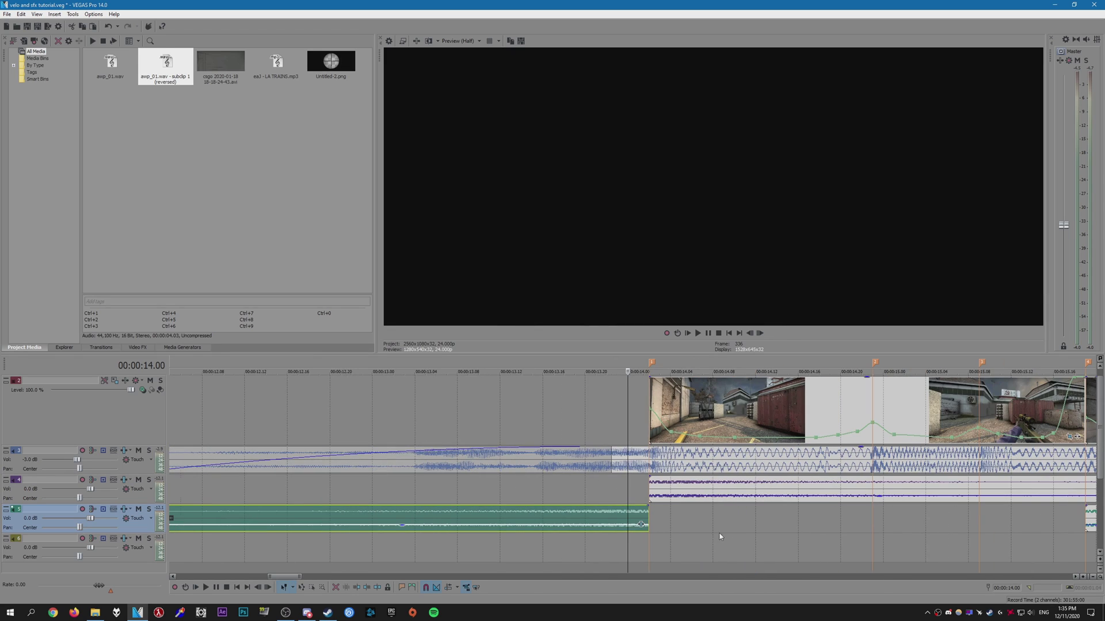
pyautogui.scroll(-5, 492, 523)
pyautogui.moveTo(548, 528); pyautogui.dragTo(548, 530)
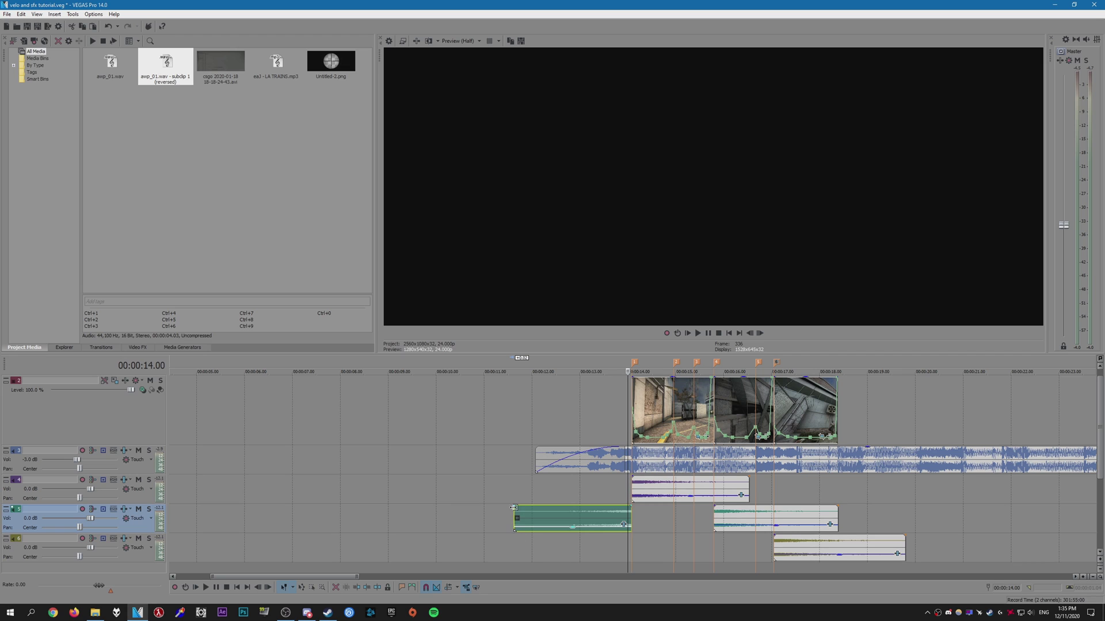
pyautogui.moveTo(510, 506); pyautogui.dragTo(680, 520)
pyautogui.click(585, 520)
pyautogui.press('space')
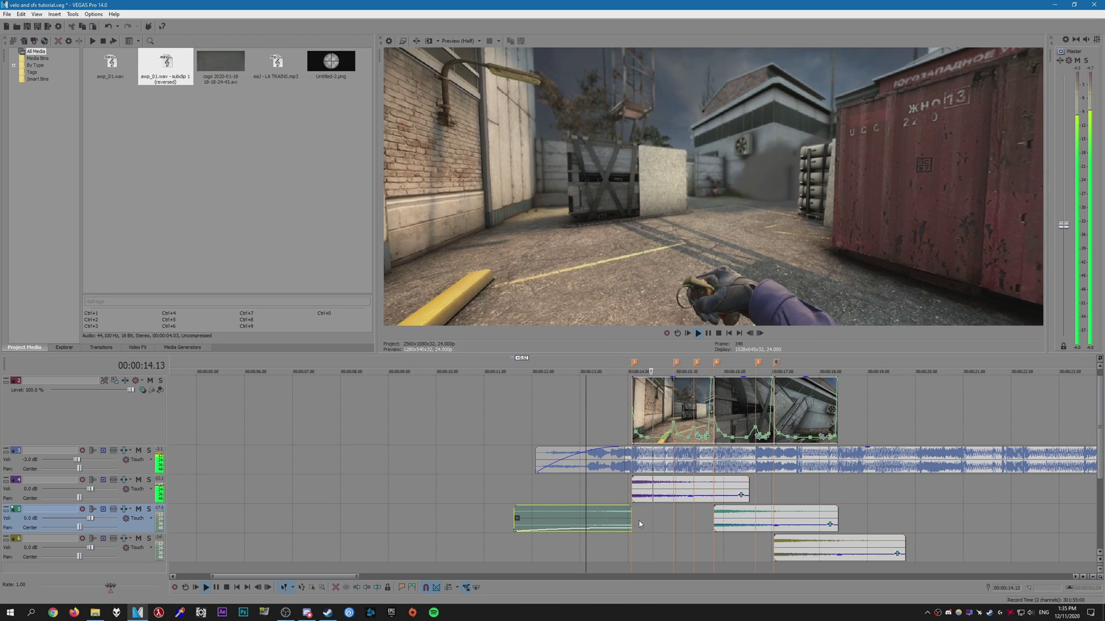
# Set the reversed swell's pitch change to -5 in its event Properties
pyautogui.scroll(3, 399, 524)
pyautogui.hotkey('alt', 'Return')
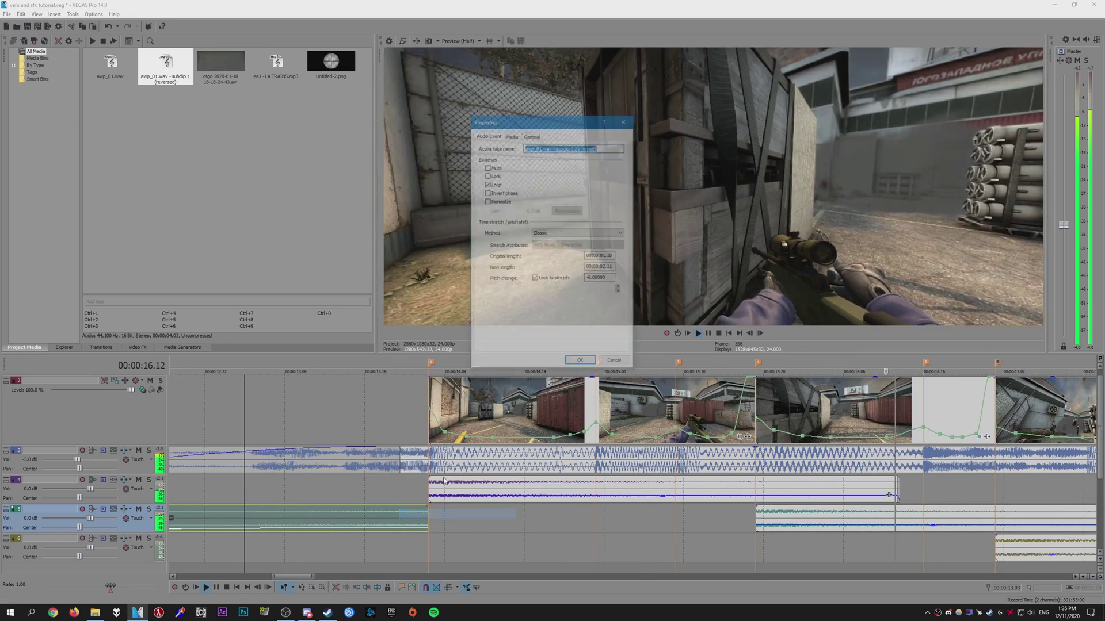
pyautogui.click(619, 291)
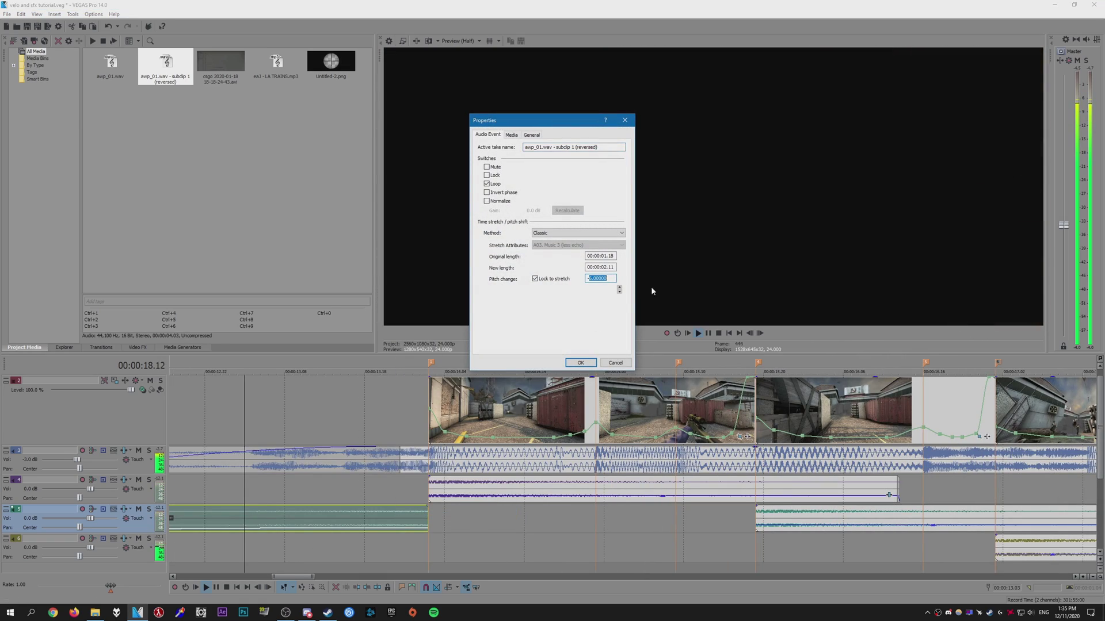
pyautogui.write('-5')
pyautogui.click(581, 362)
# Shift and trim the swell so it ends as the first shot starts, previewing it
pyautogui.scroll(-5, 575, 517)
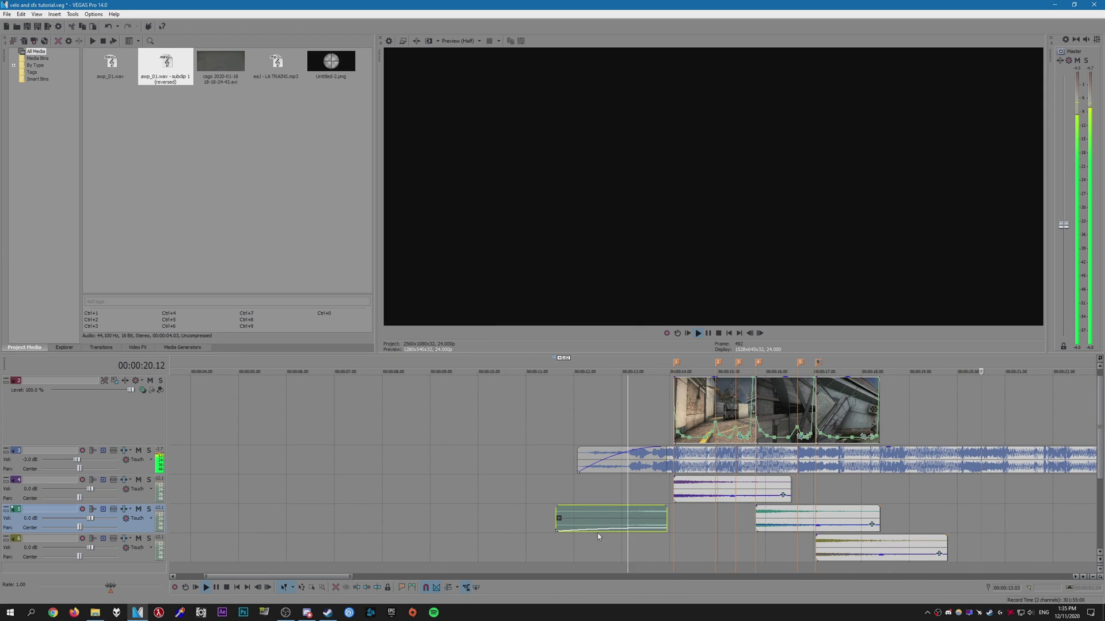
pyautogui.moveTo(627, 520); pyautogui.dragTo(636, 521)
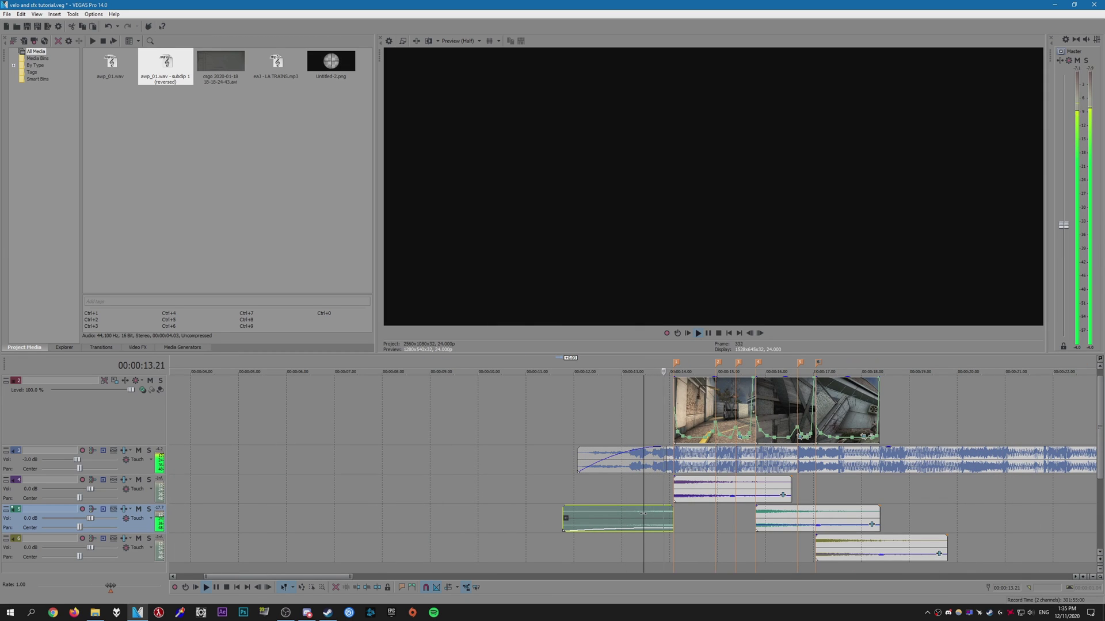
pyautogui.scroll(4, 562, 528)
pyautogui.moveTo(562, 528); pyautogui.dragTo(570, 528)
pyautogui.scroll(-5, 570, 528)
pyautogui.press('space')
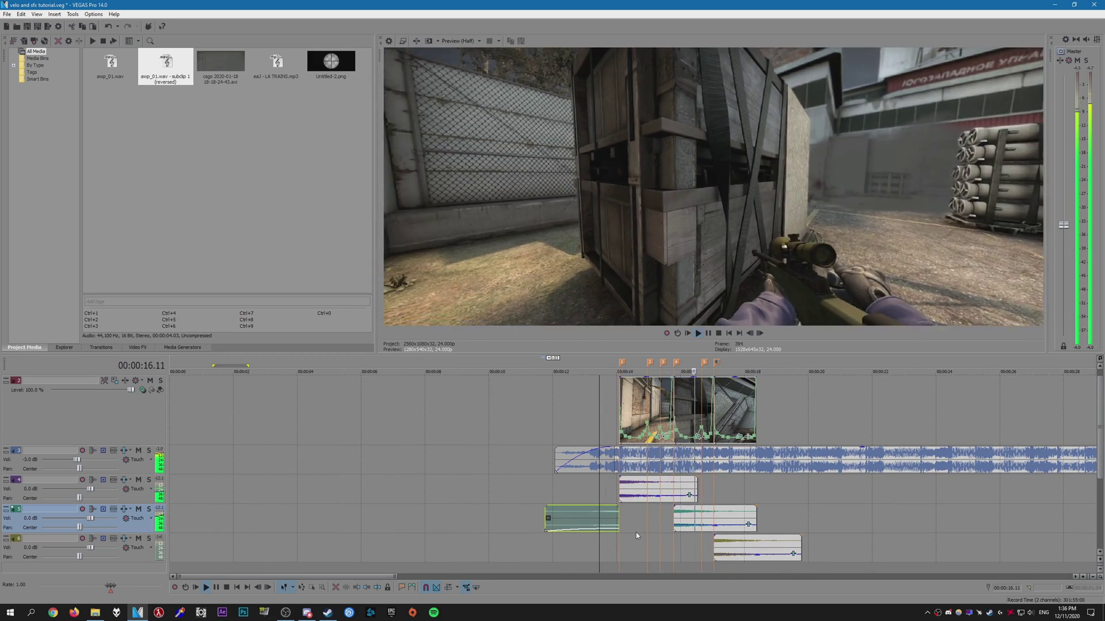
pyautogui.press('space')
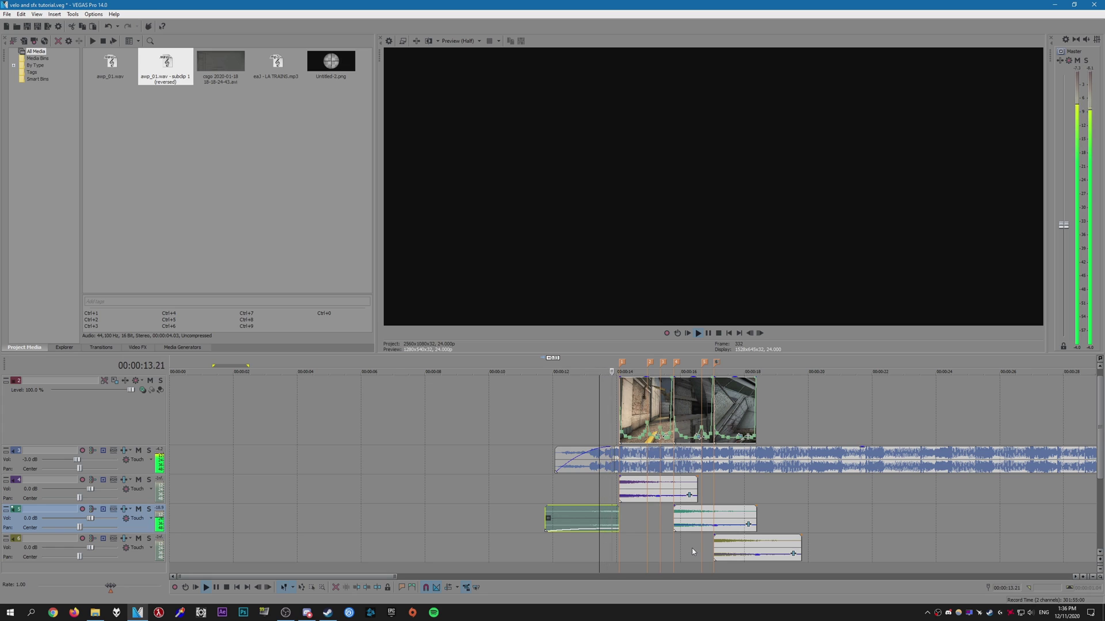
pyautogui.moveTo(619, 521); pyautogui.dragTo(619, 521)
pyautogui.scroll(4, 618, 523)
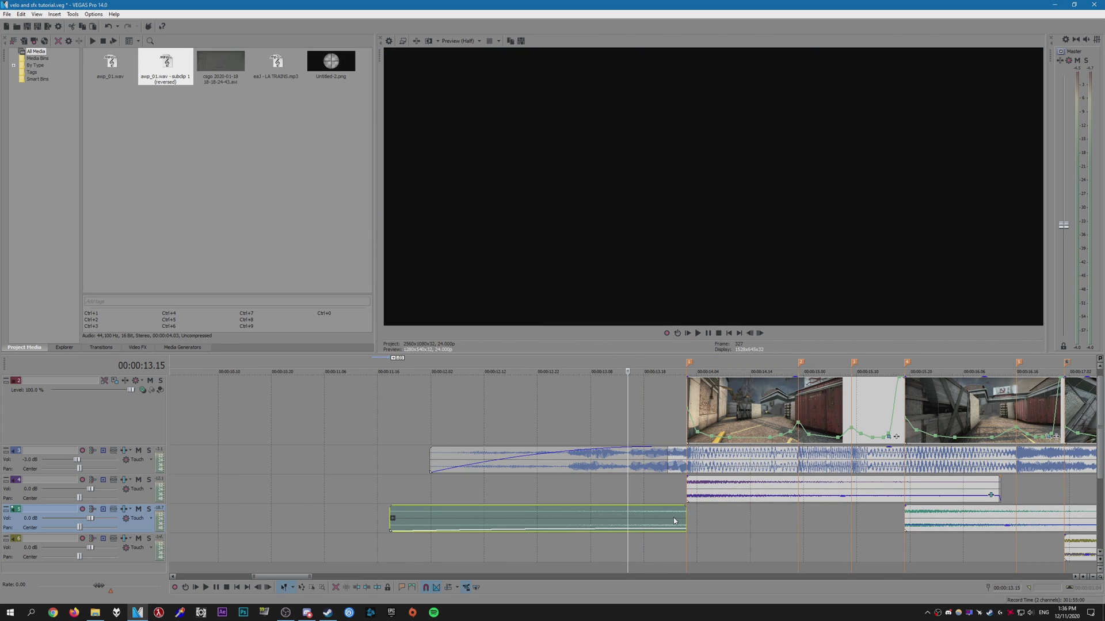
pyautogui.click(690, 524)
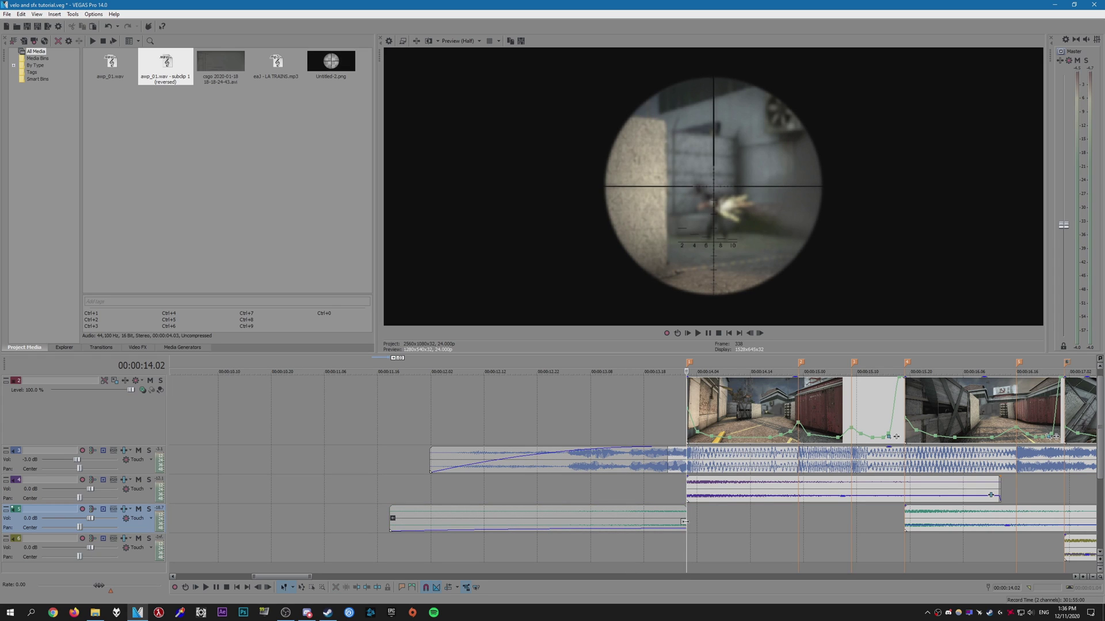
# Duplicate the reversed swell onto a new bottom track, offset later
pyautogui.click(661, 500)
pyautogui.click(649, 520)
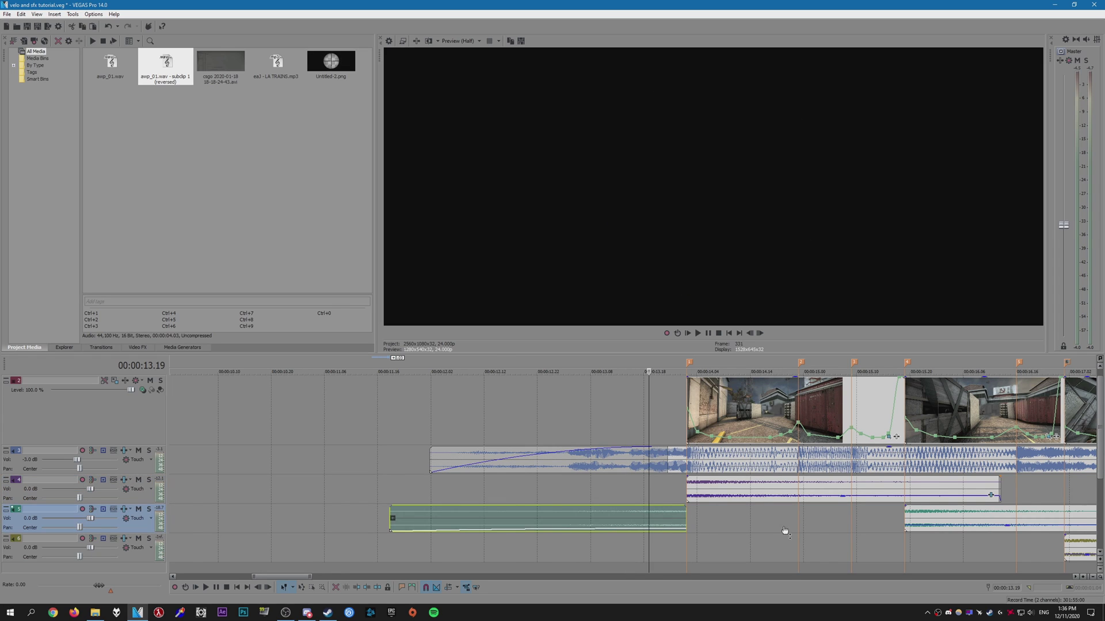
pyautogui.scroll(-2, 607, 520)
pyautogui.scroll(-1, 799, 572)
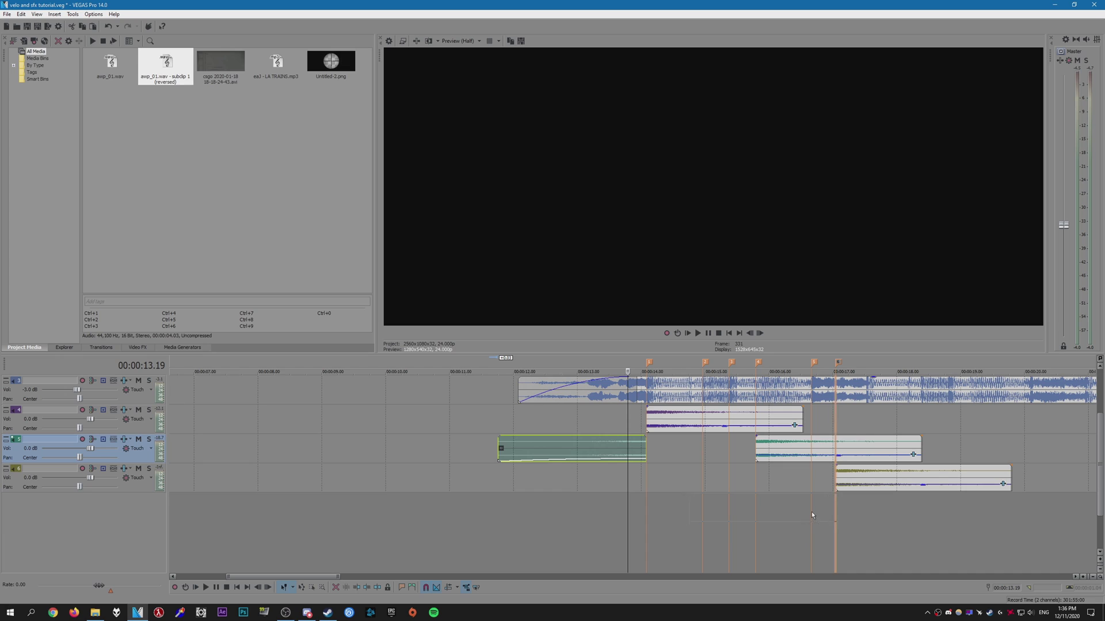
pyautogui.hotkey('ctrl', 'v')
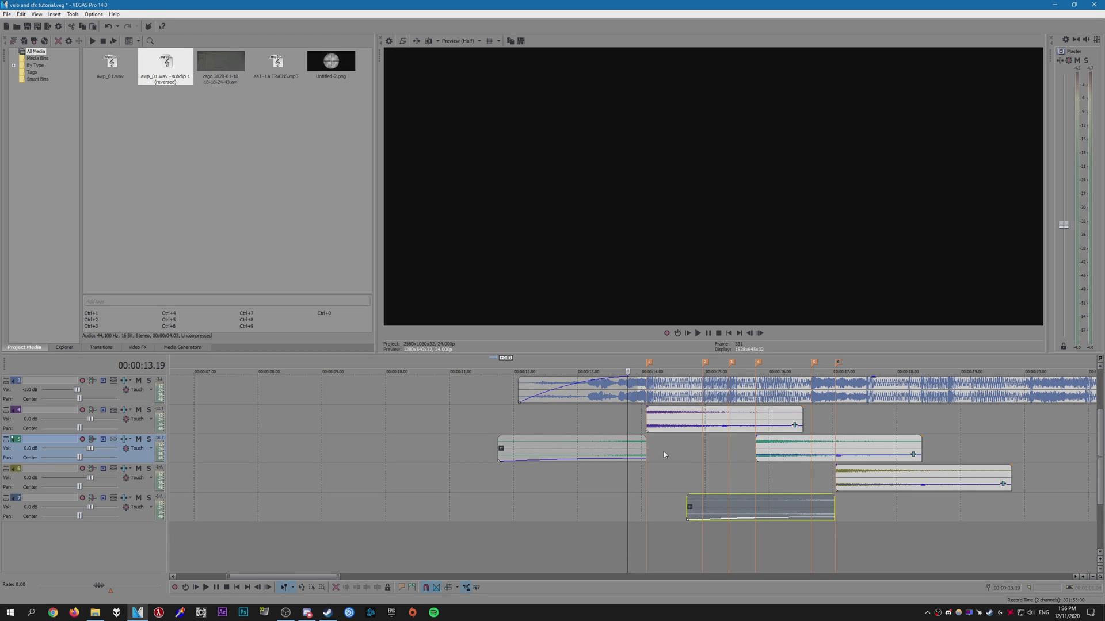
# Preview the staggered sounds from 00:00:15.00, then bring up the AWP sounds folder
pyautogui.hscroll(3, 600, 496)
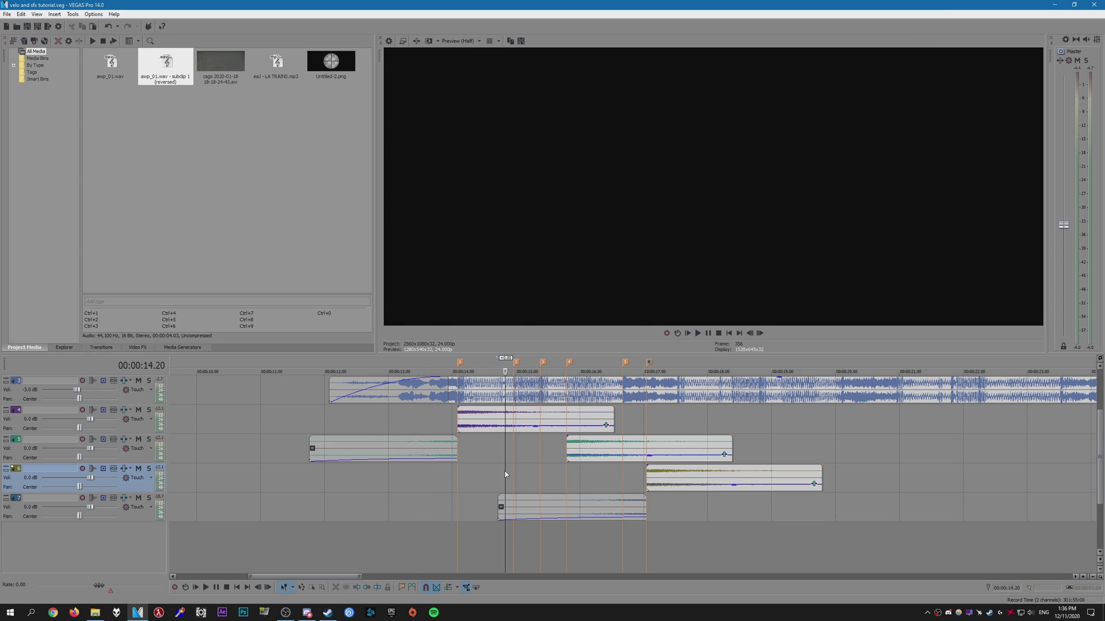
pyautogui.click(515, 471)
pyautogui.press('space')
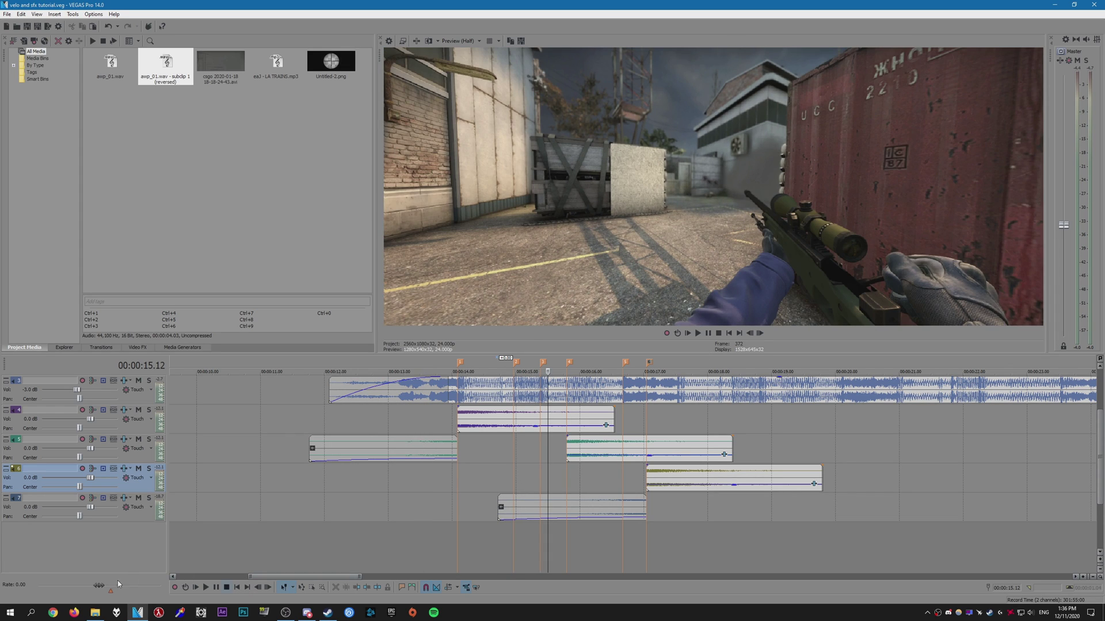
pyautogui.click(95, 612)
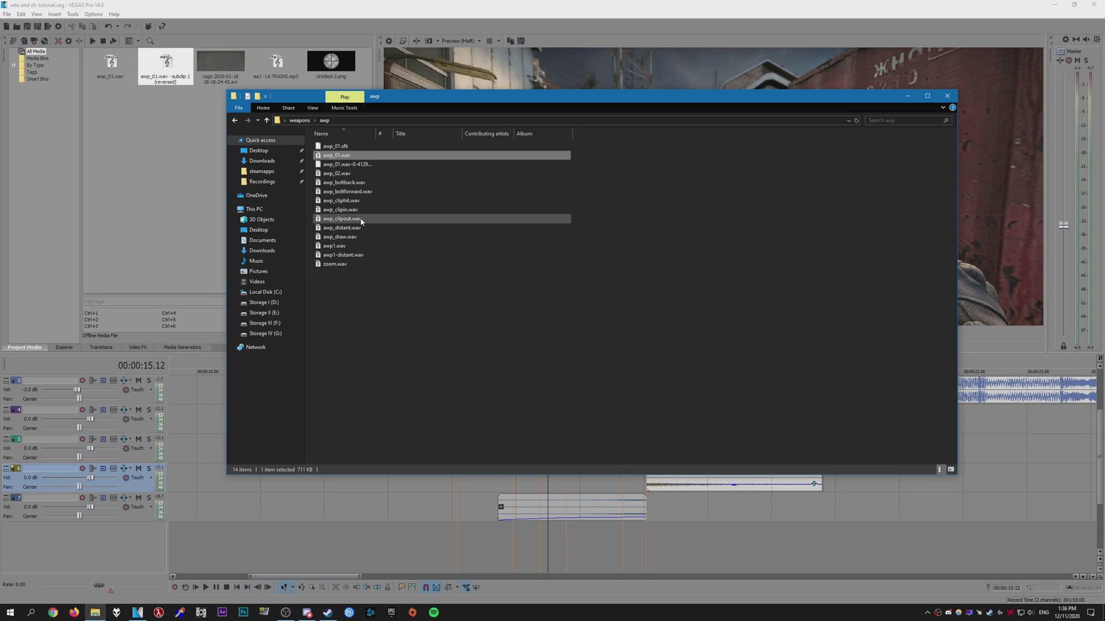
# Bring awp_boltback.wav onto track 6 and lengthen the clip
pyautogui.moveTo(348, 183); pyautogui.dragTo(551, 478)
pyautogui.click(908, 96)
pyautogui.scroll(5, 523, 477)
pyautogui.moveTo(746, 482); pyautogui.dragTo(802, 483)
# Give the boltback clip Classic stretch with pitch locked to stretch (about -5.85)
pyautogui.rightClick(717, 485)
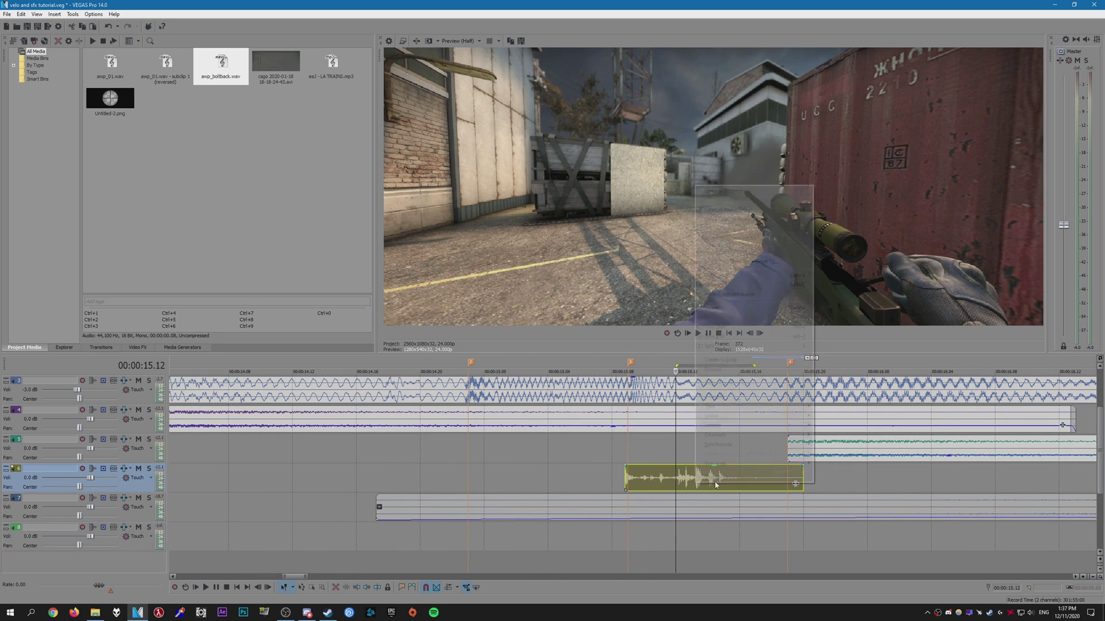
pyautogui.click(719, 475)
pyautogui.click(557, 280)
pyautogui.click(575, 232)
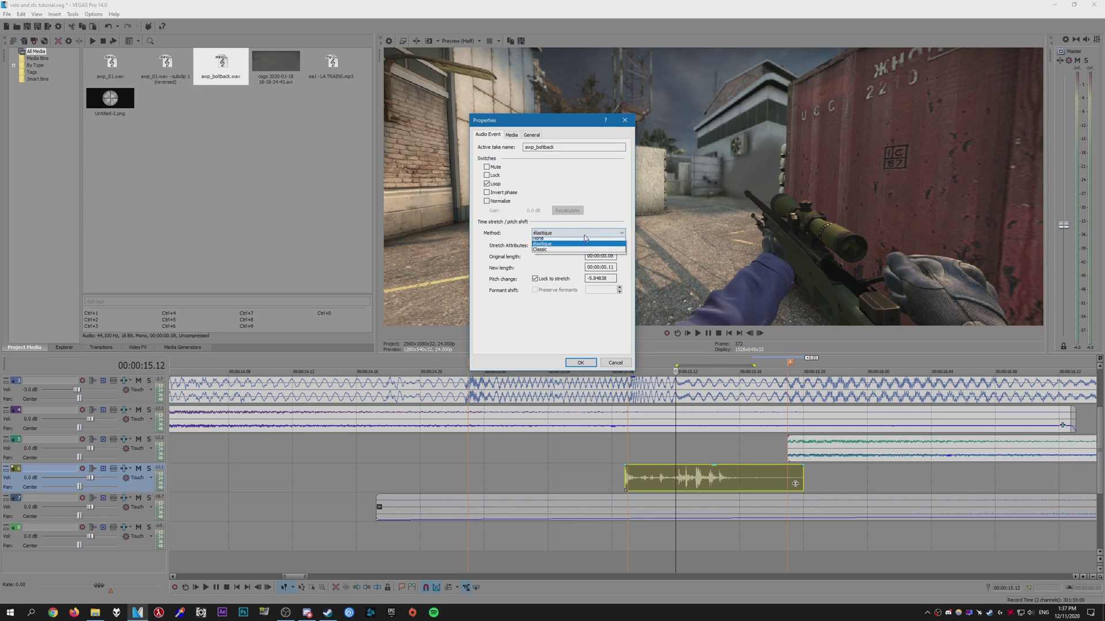
pyautogui.click(556, 248)
pyautogui.click(581, 363)
# Play back the stretched boltback sound after the shots
pyautogui.press('space')
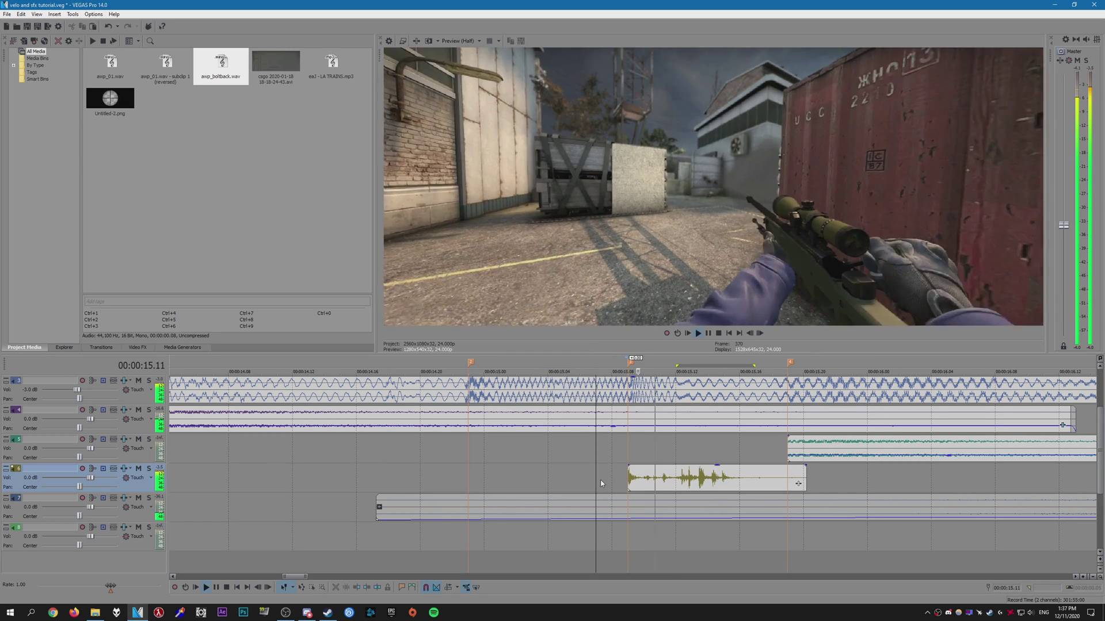
pyautogui.scroll(-3, 647, 485)
pyautogui.click(659, 486)
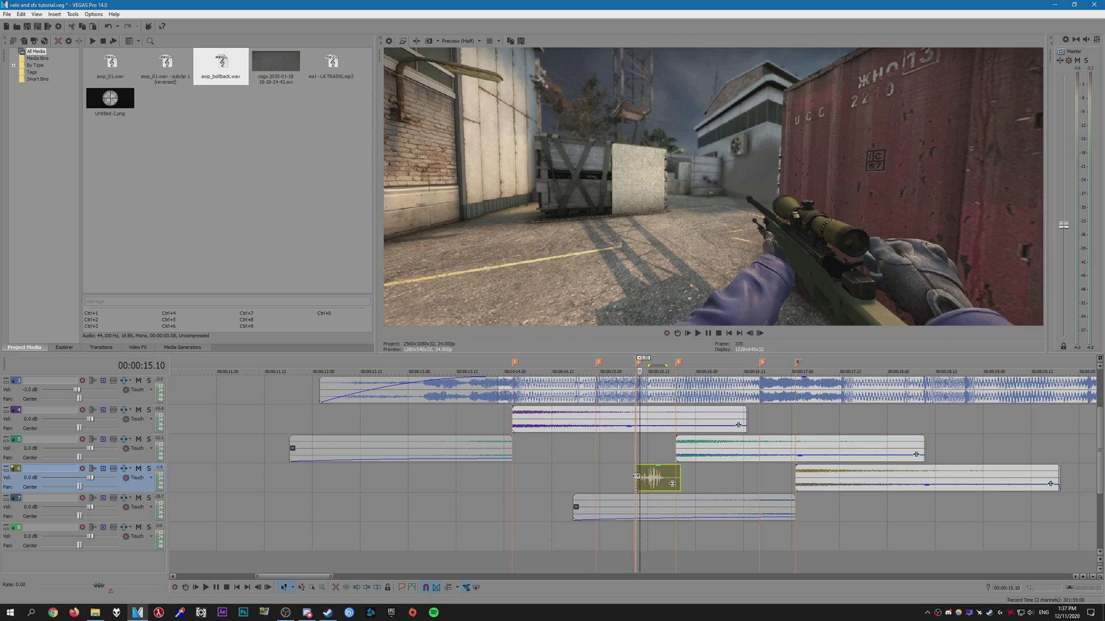
pyautogui.press('space')
pyautogui.scroll(4, 661, 488)
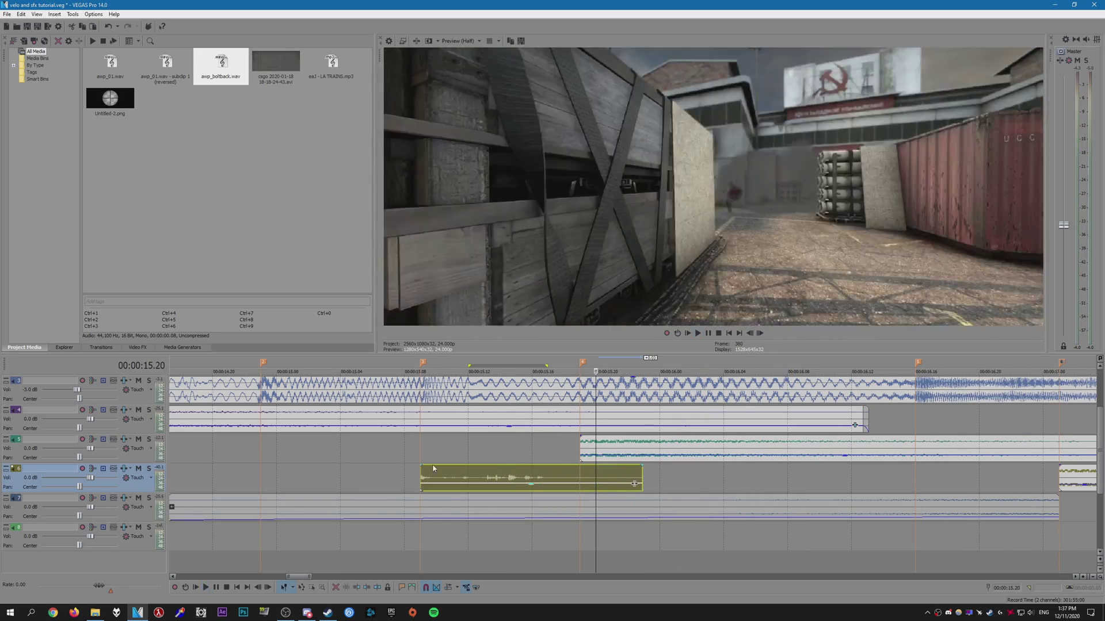
pyautogui.click(502, 454)
pyautogui.click(468, 477)
pyautogui.moveTo(642, 483); pyautogui.dragTo(573, 476)
pyautogui.press('Right')
pyautogui.click(405, 449)
pyautogui.click(495, 477)
pyautogui.click(566, 469)
pyautogui.doubleClick(382, 411)
pyautogui.click(324, 120)
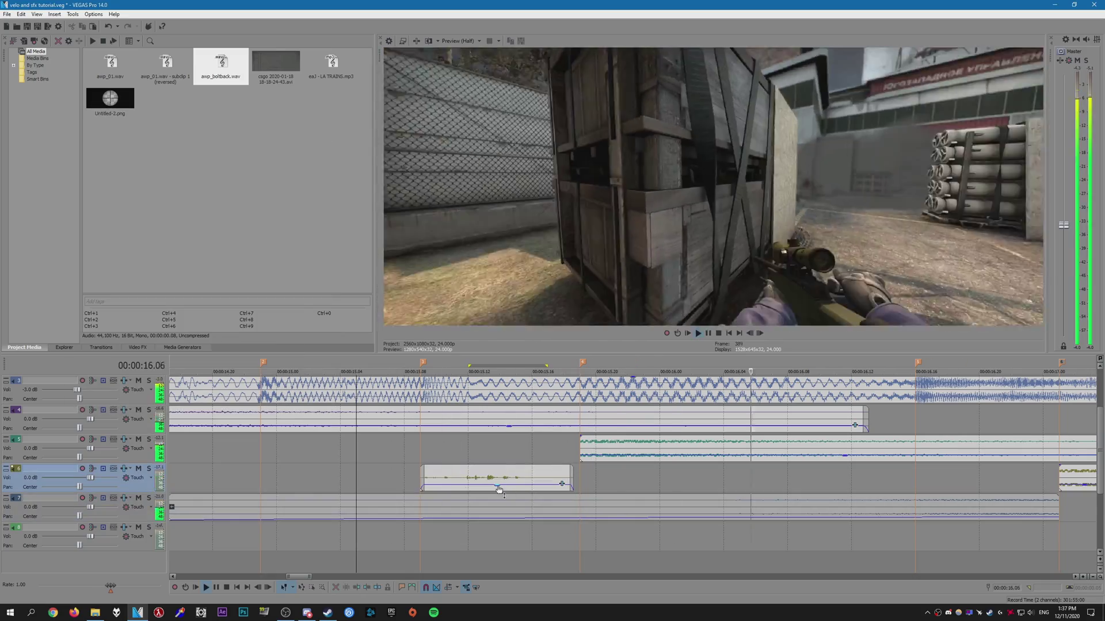
pyautogui.scroll(-3, 741, 533)
pyautogui.scroll(3, 741, 533)
pyautogui.press('space')
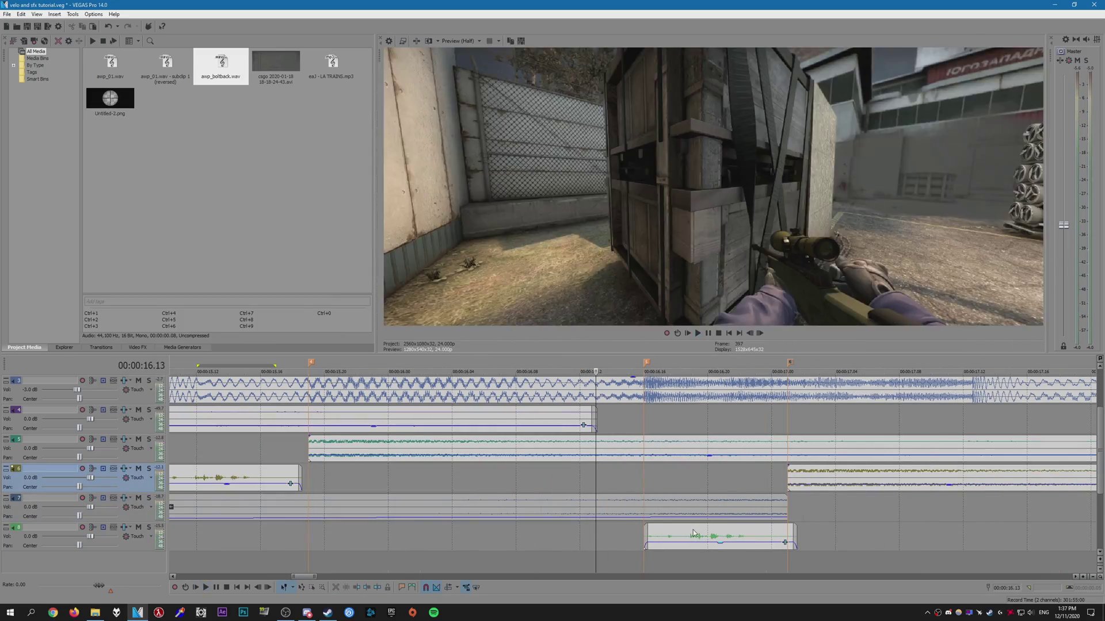
pyautogui.scroll(-5, 548, 519)
pyautogui.click(512, 477)
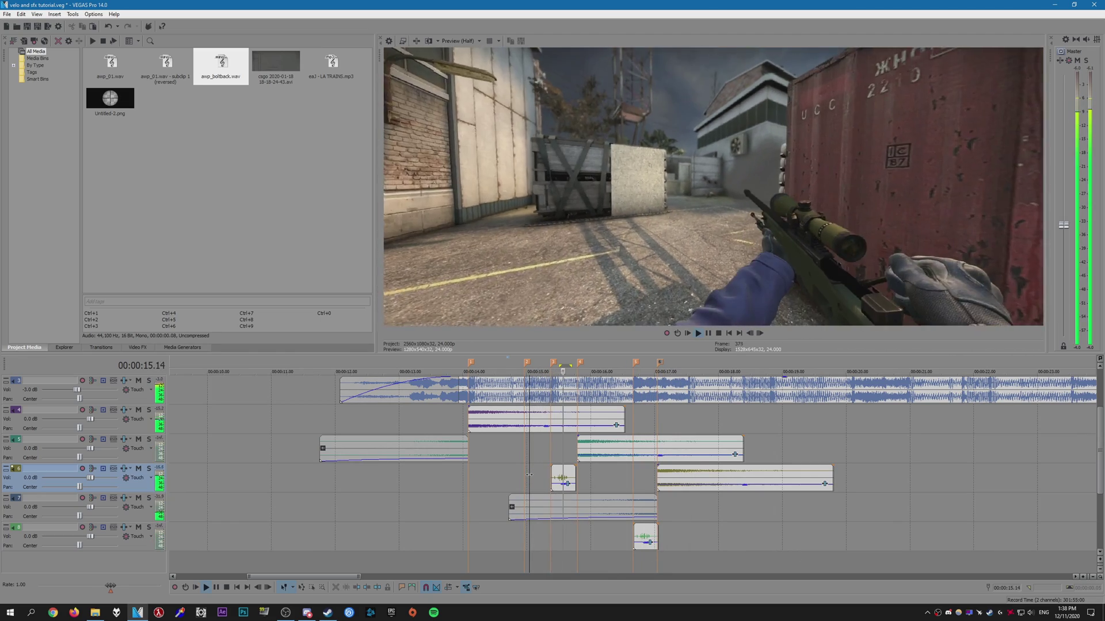
pyautogui.click(437, 483)
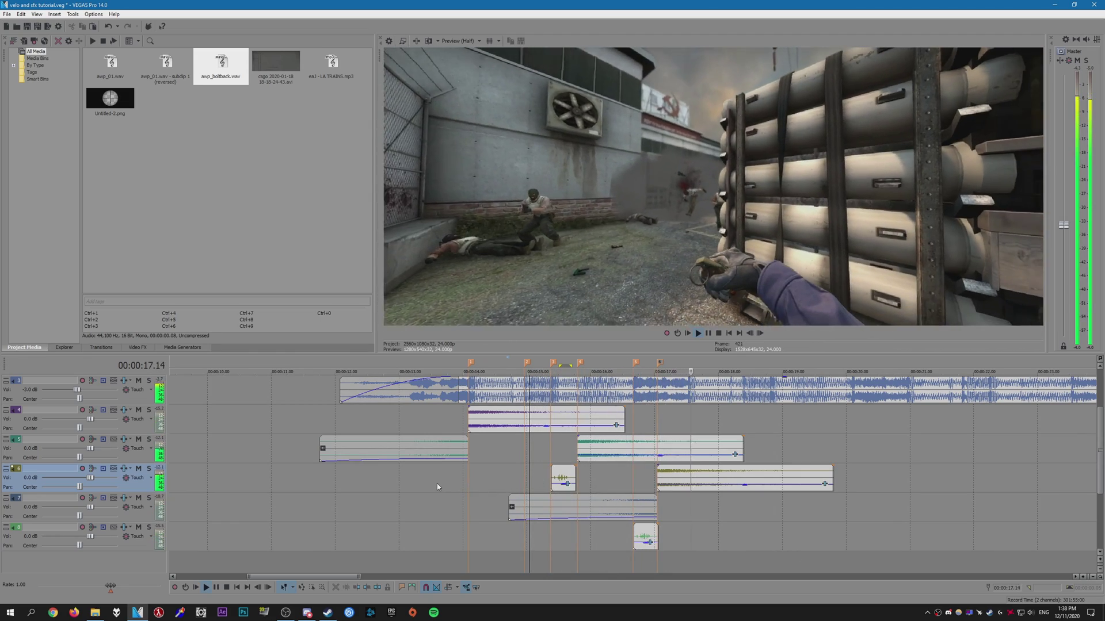
pyautogui.press('space')
pyautogui.click(518, 482)
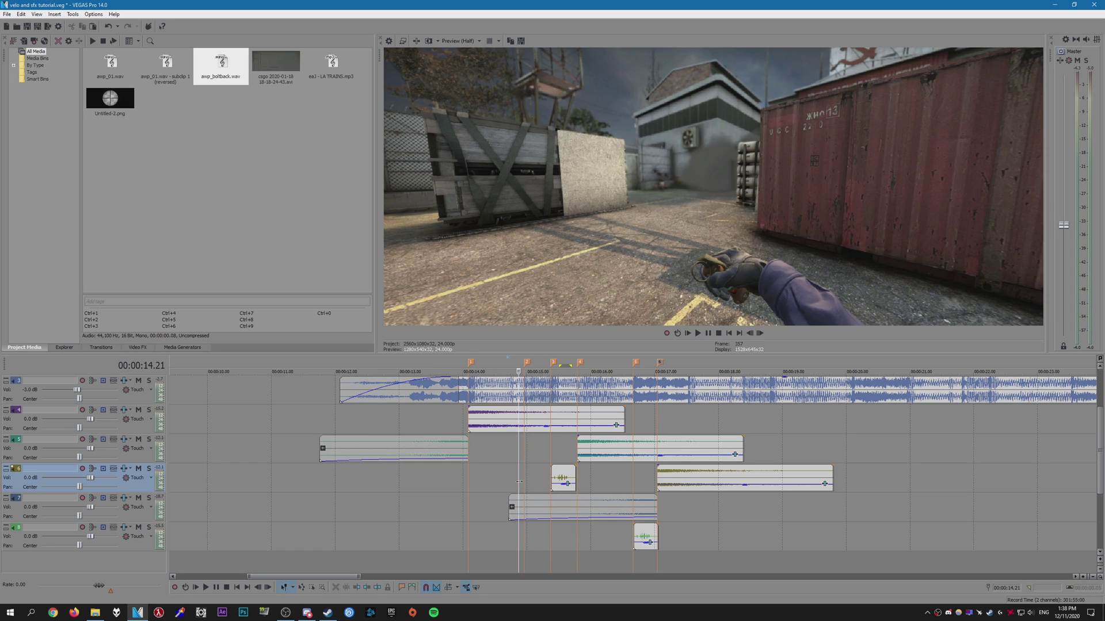
pyautogui.click(466, 483)
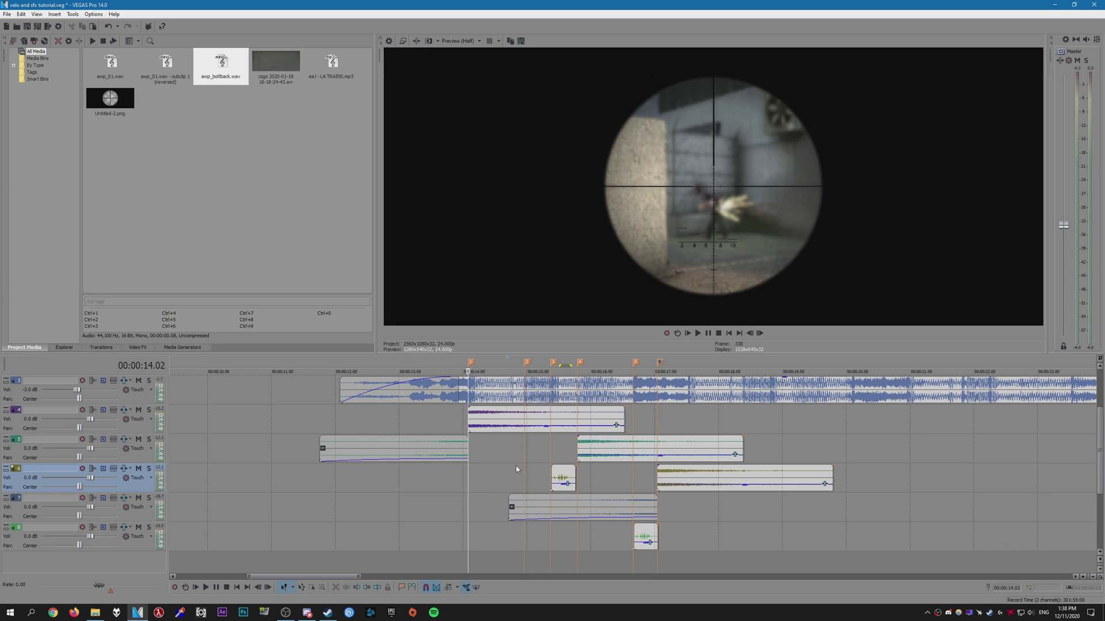
pyautogui.click(482, 449)
# Find and preview Fast Swoosh.wav in the SFX folder, then drag it onto track 5
pyautogui.hotkey('alt', 'Tab')
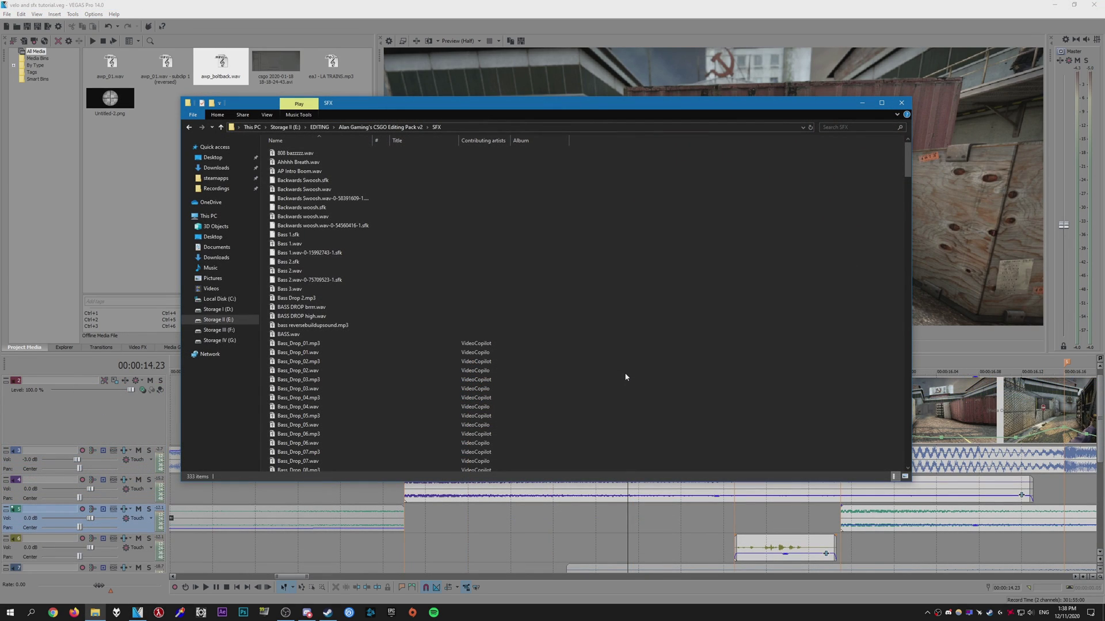
pyautogui.scroll(-15, 626, 377)
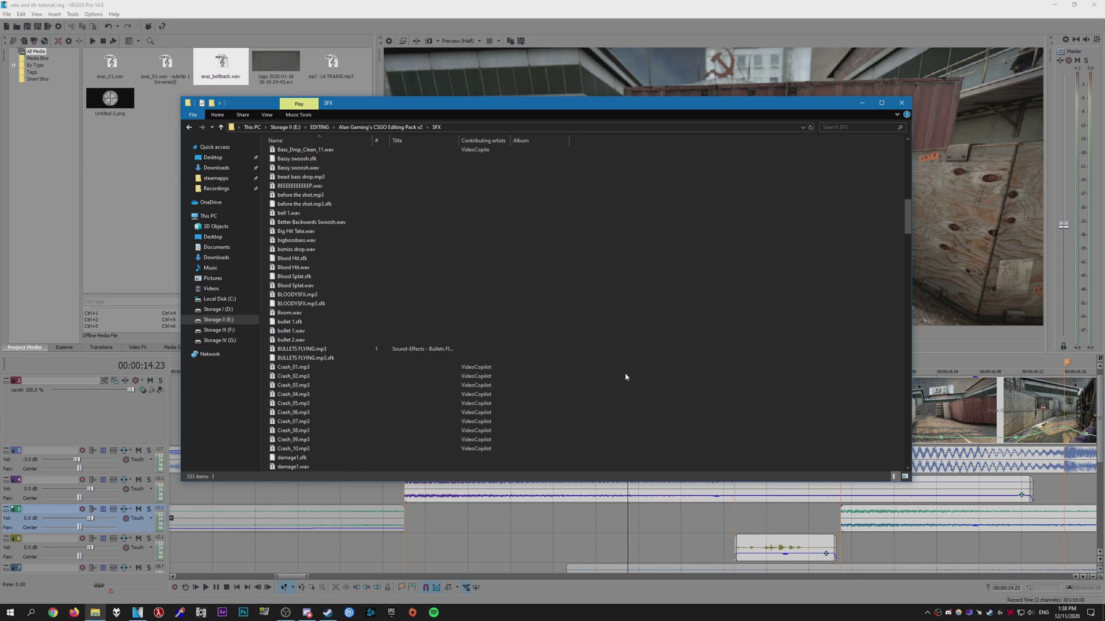
pyautogui.scroll(-20, 625, 377)
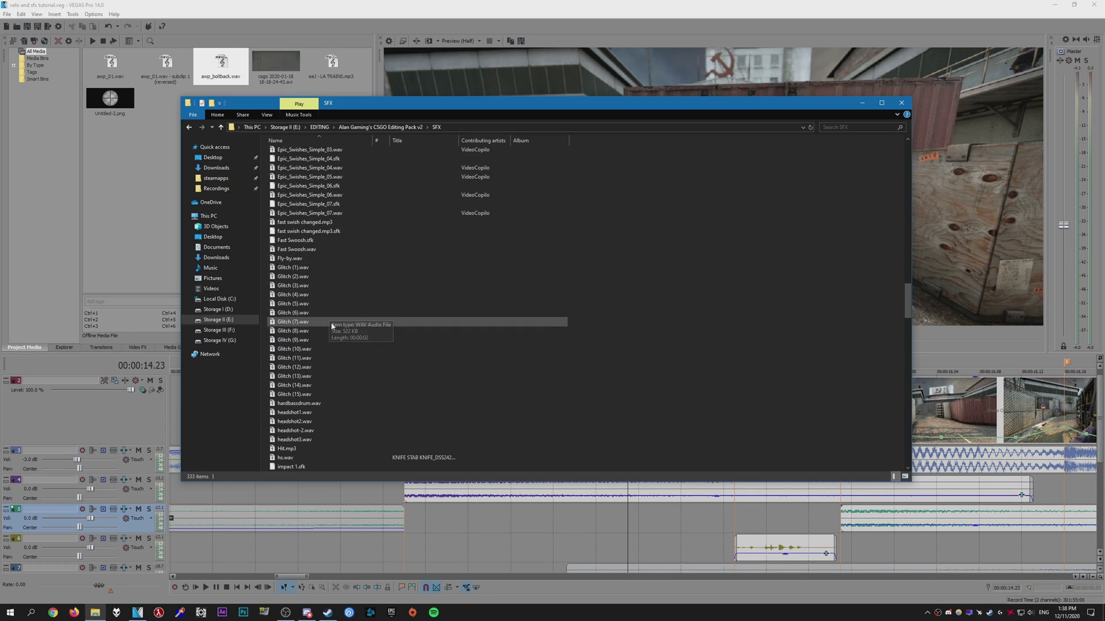
pyautogui.scroll(-15, 330, 306)
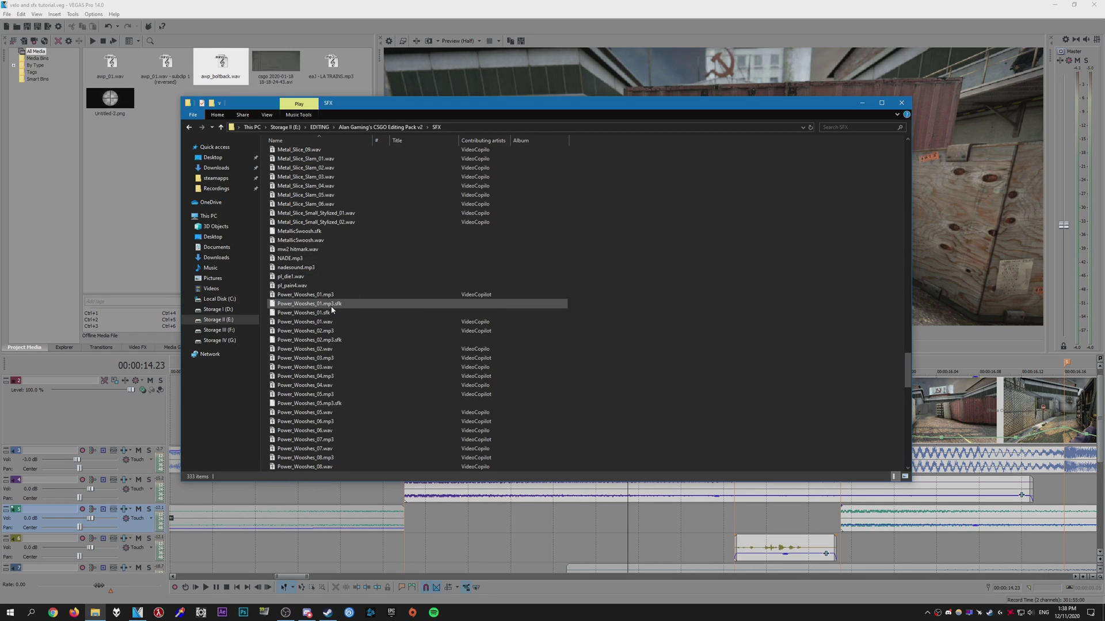
pyautogui.scroll(16, 331, 310)
pyautogui.doubleClick(407, 271)
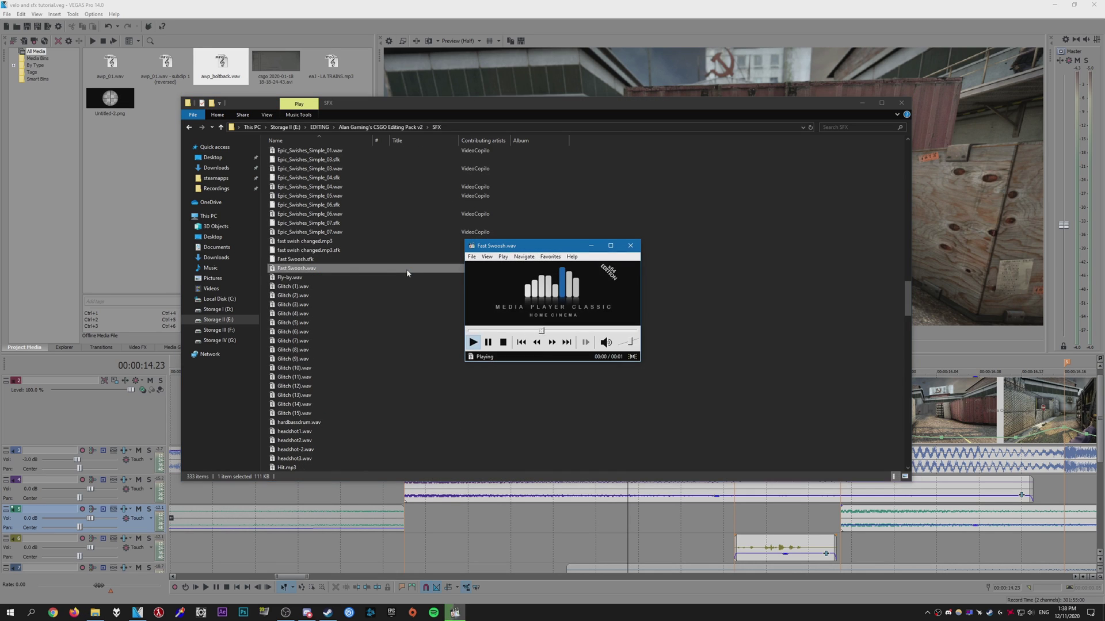
pyautogui.moveTo(407, 270); pyautogui.dragTo(627, 517)
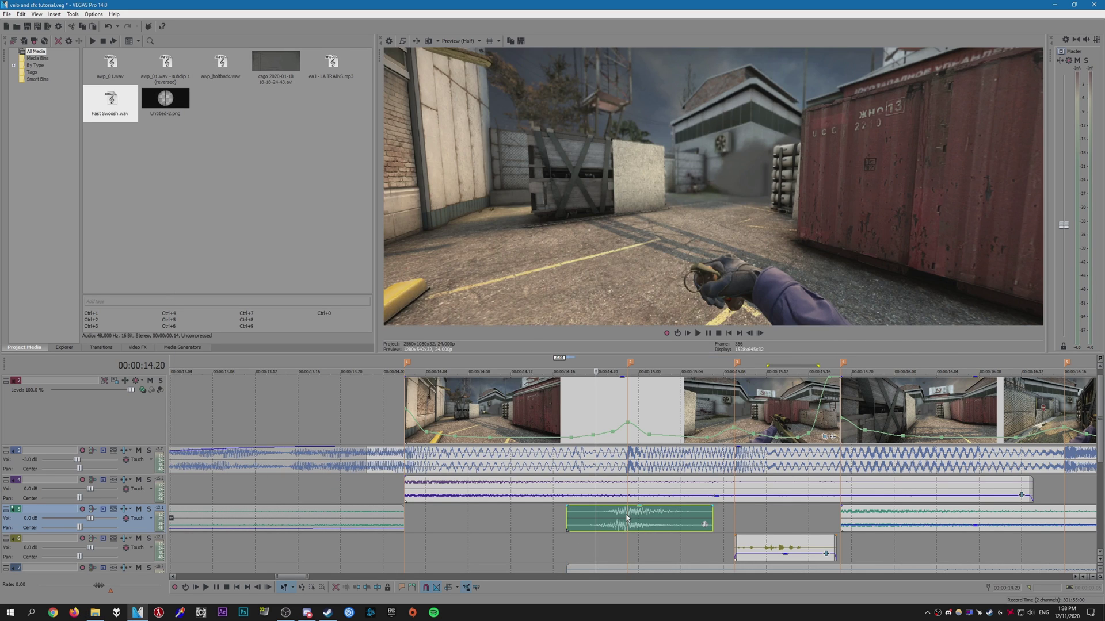
# Give the Fast Swoosh clip Classic stretch with a -4 pitch change
pyautogui.click(606, 523)
pyautogui.rightClick(611, 527)
pyautogui.click(639, 519)
pyautogui.click(557, 233)
pyautogui.click(552, 246)
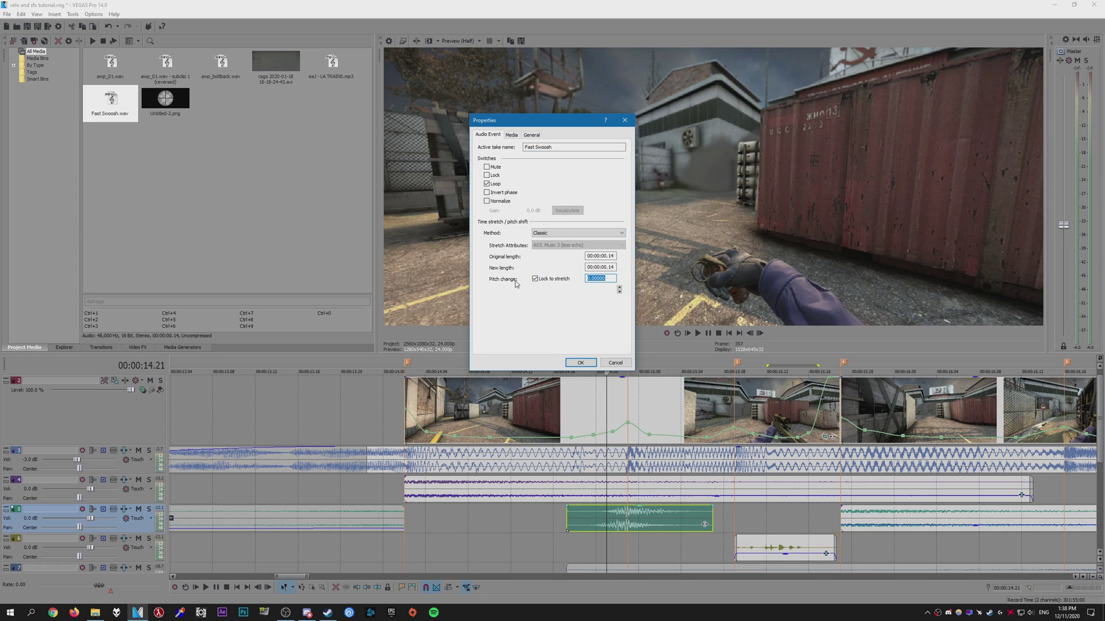
pyautogui.press('Return')
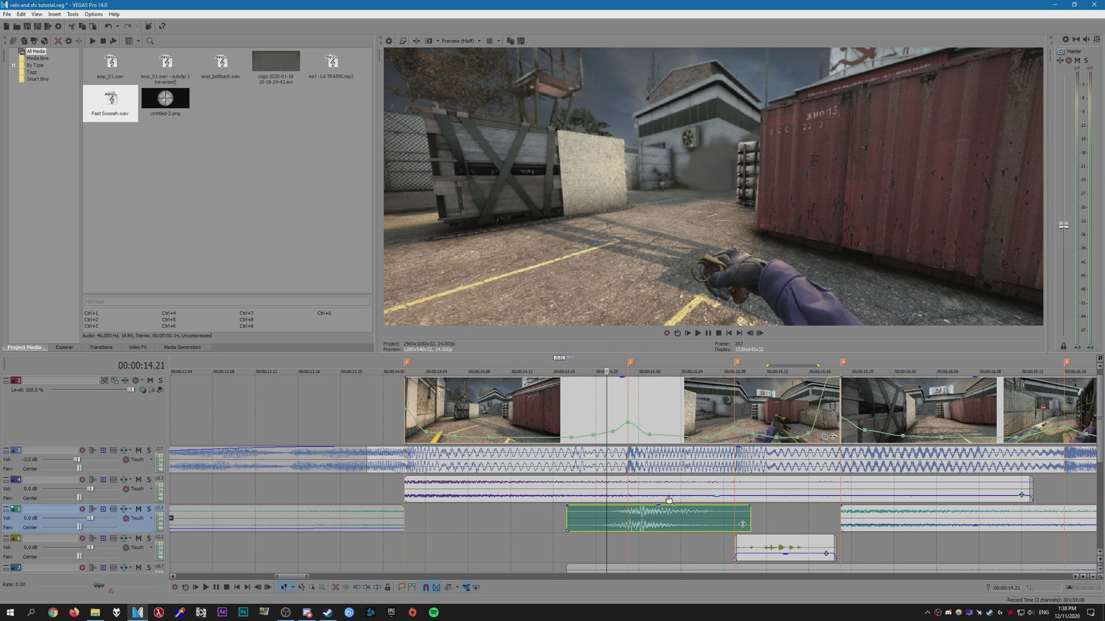
# Align the swoosh's end with the marker, lower its volume to about -9 dB, and preview
pyautogui.moveTo(669, 506); pyautogui.dragTo(636, 525)
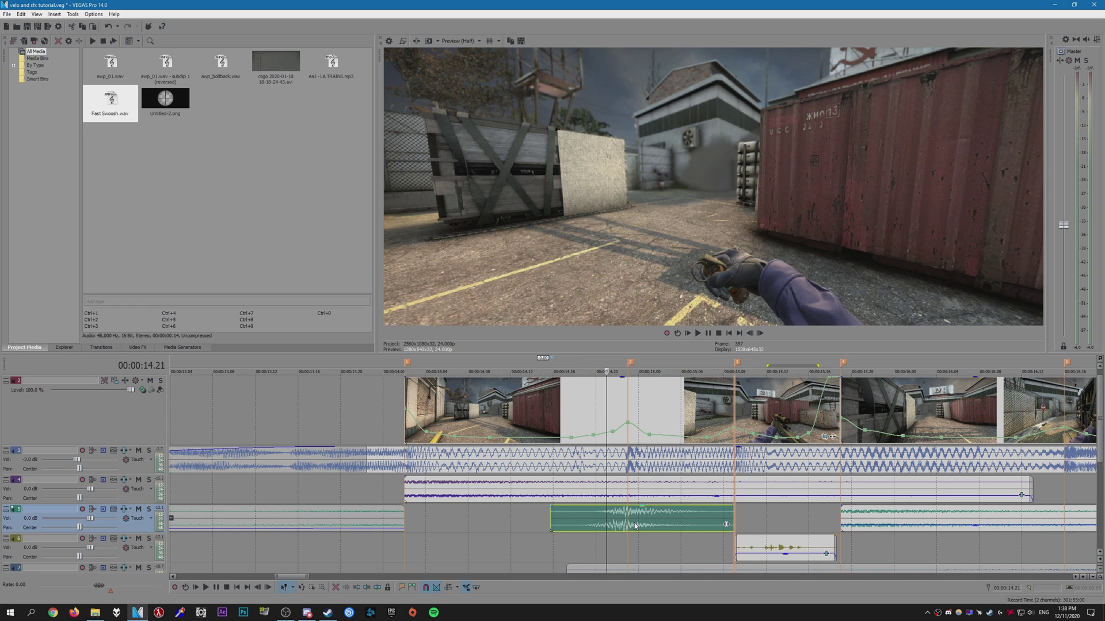
pyautogui.click(585, 525)
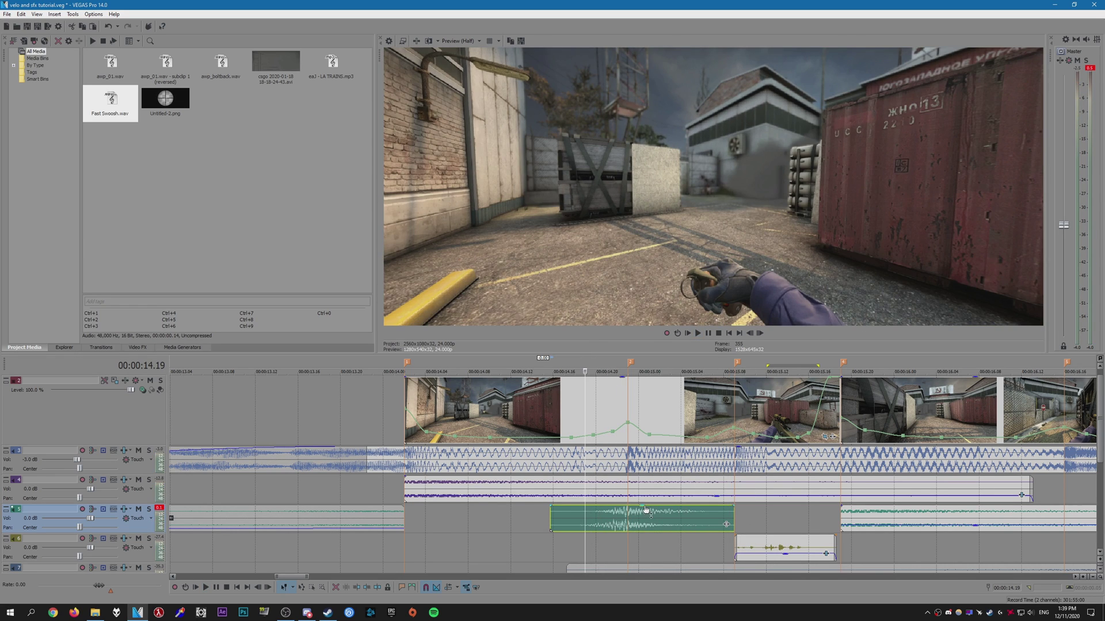
pyautogui.moveTo(645, 507)
pyautogui.mouseDown()
pyautogui.moveTo(647, 527)
pyautogui.moveTo(683, 520)
pyautogui.moveTo(661, 523)
pyautogui.mouseUp()
pyautogui.press('space')
pyautogui.press('space')
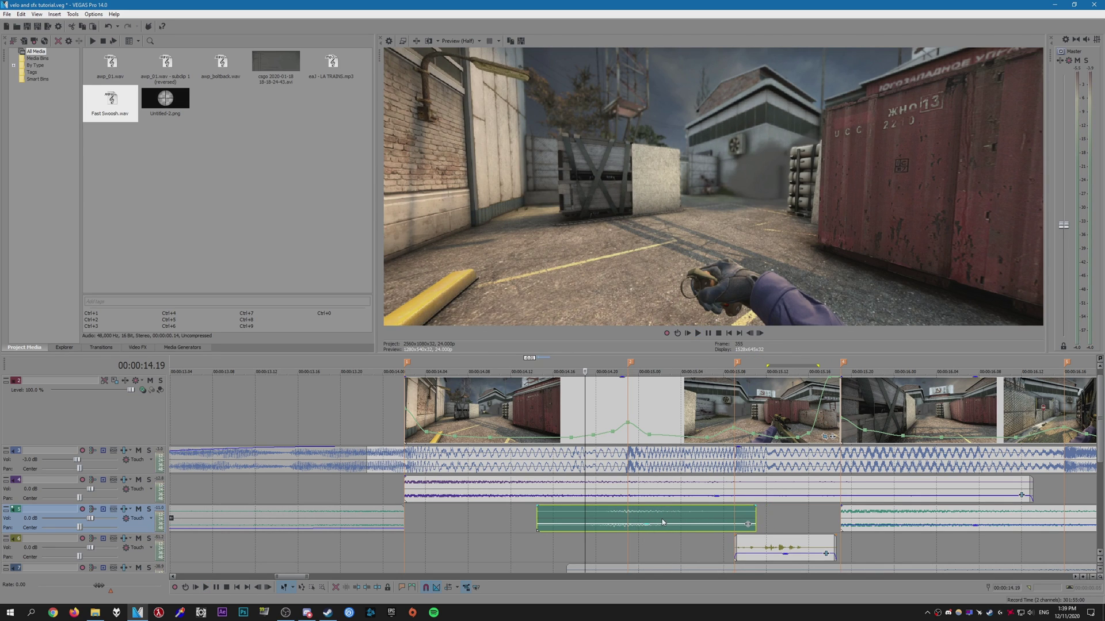
# Add Smooth/Enhance to the swoosh and lower the yellow clip's gain to -13.4 dB
pyautogui.click(747, 524)
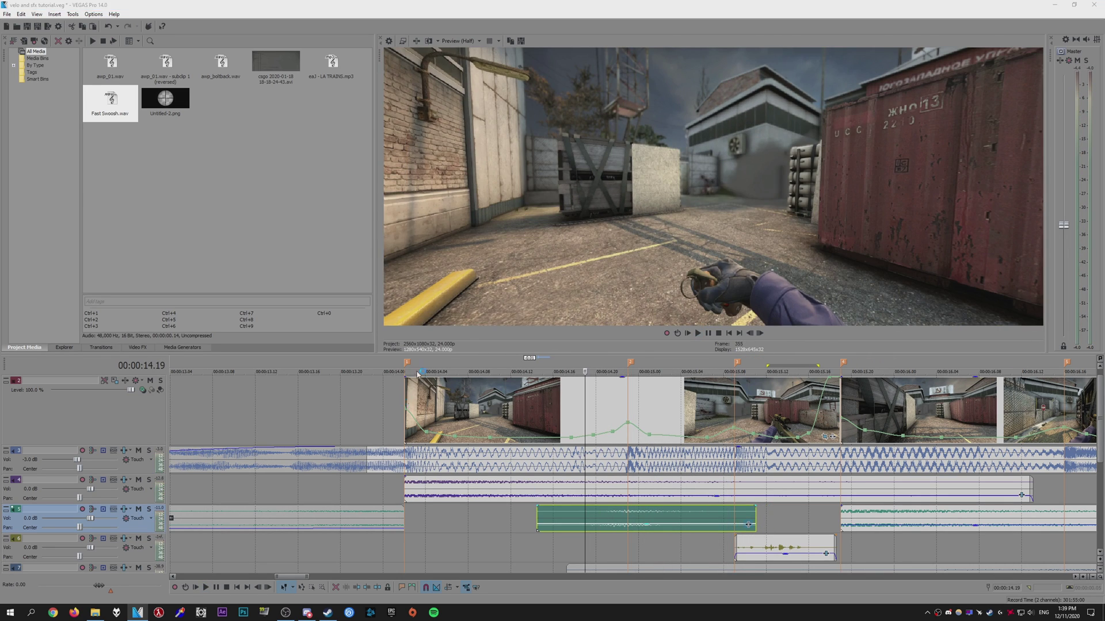
pyautogui.click(463, 228)
pyautogui.click(807, 212)
pyautogui.click(807, 187)
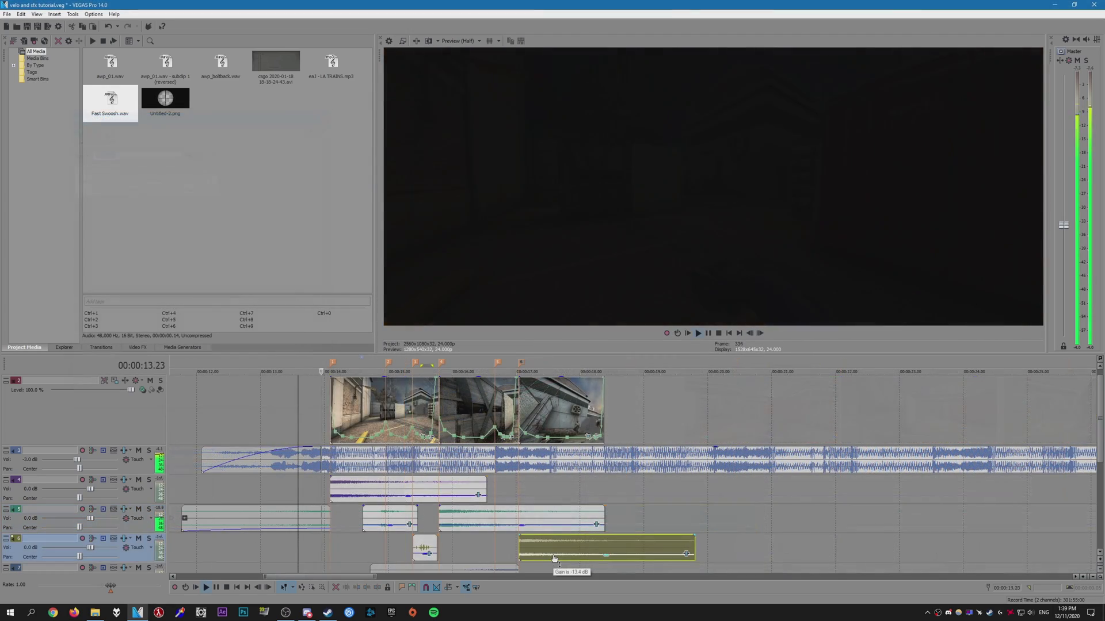
pyautogui.moveTo(551, 546); pyautogui.dragTo(552, 556)
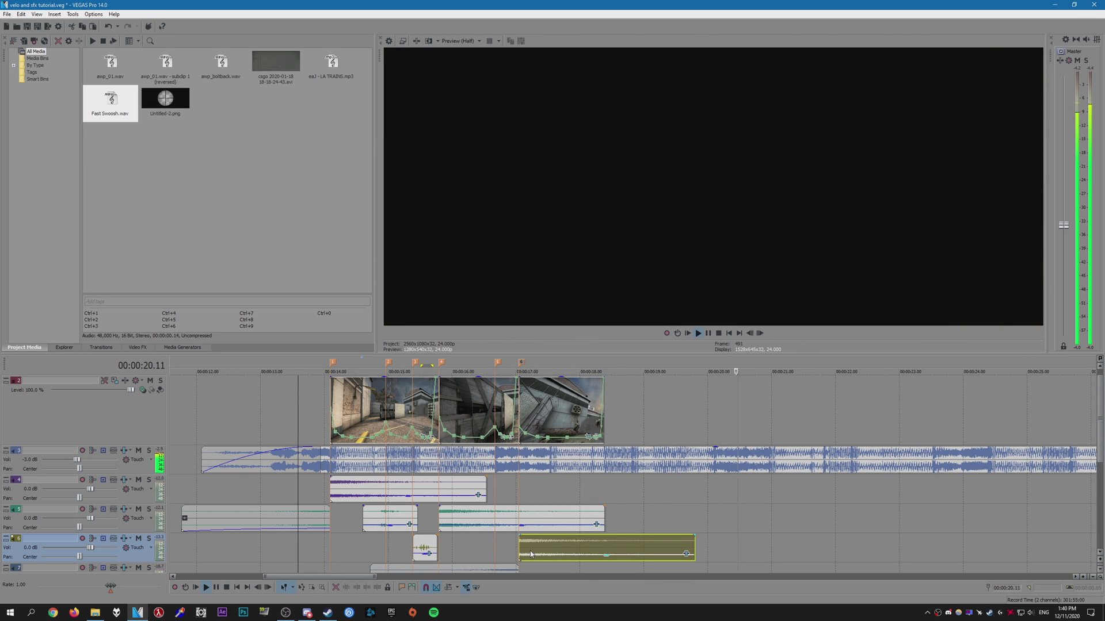
pyautogui.press('space')
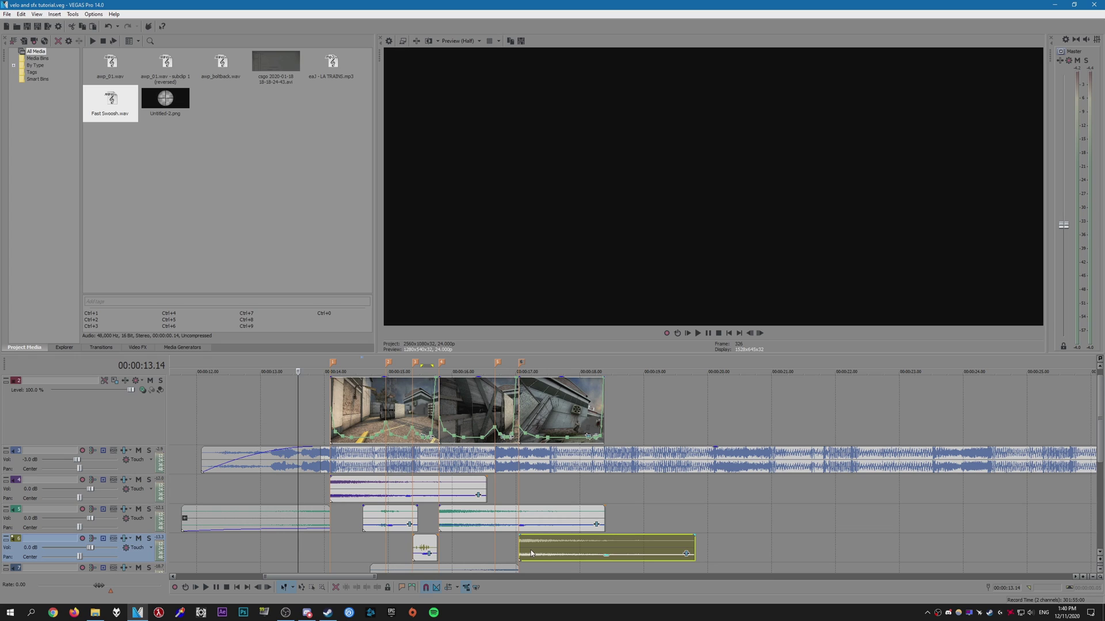
pyautogui.hscroll(-5, 591, 549)
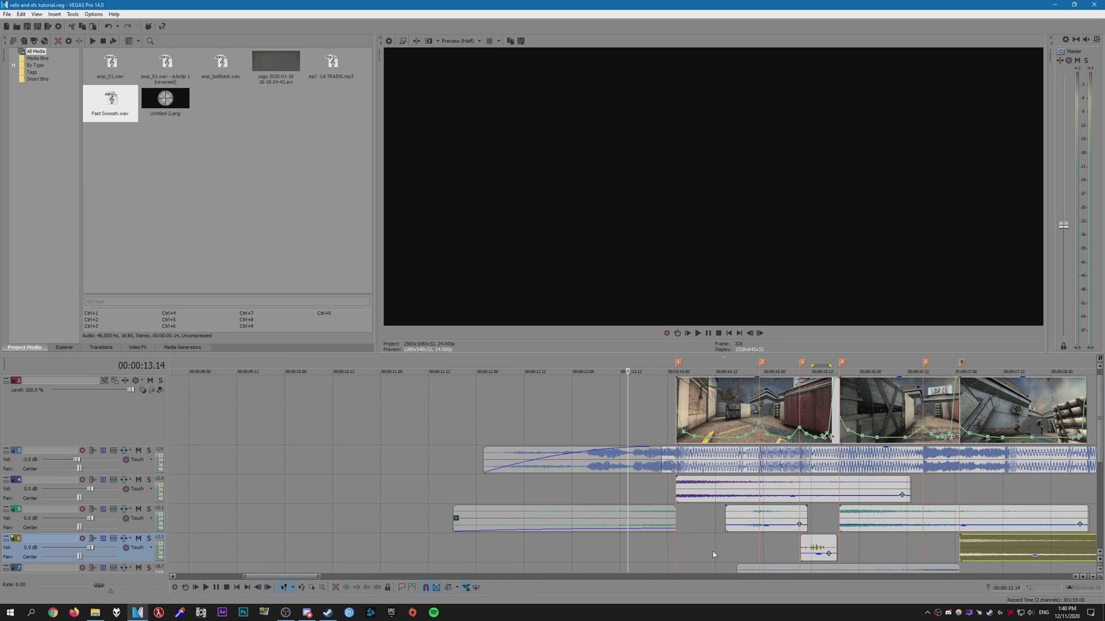
pyautogui.hscroll(3, 947, 576)
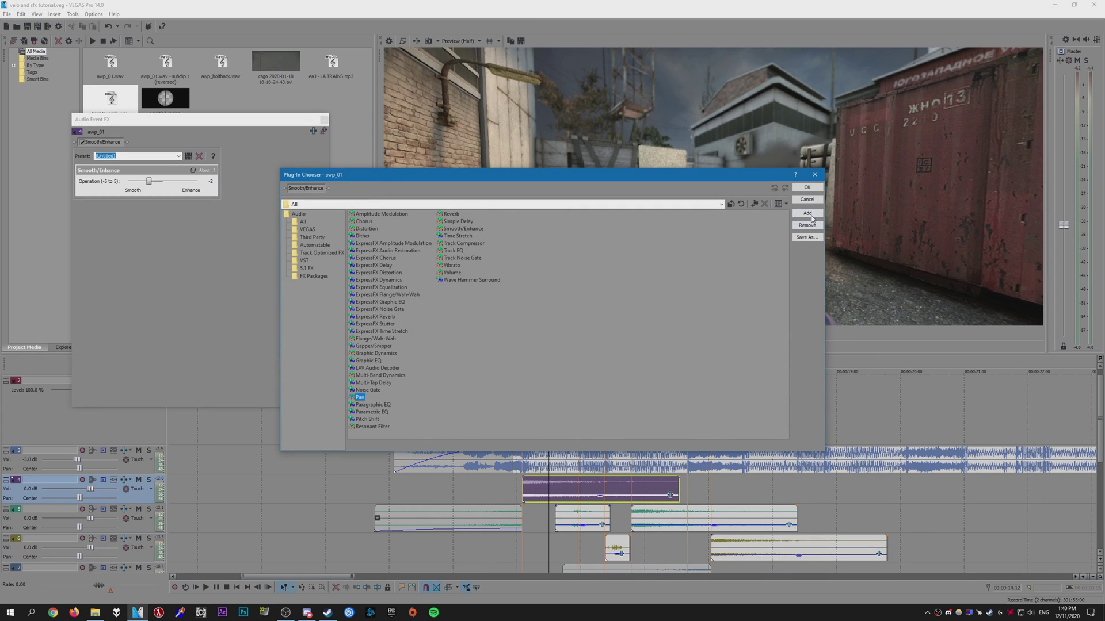
# Add Pan to the clip's effect chain and close the Audio Event FX window
pyautogui.click(807, 213)
pyautogui.click(817, 188)
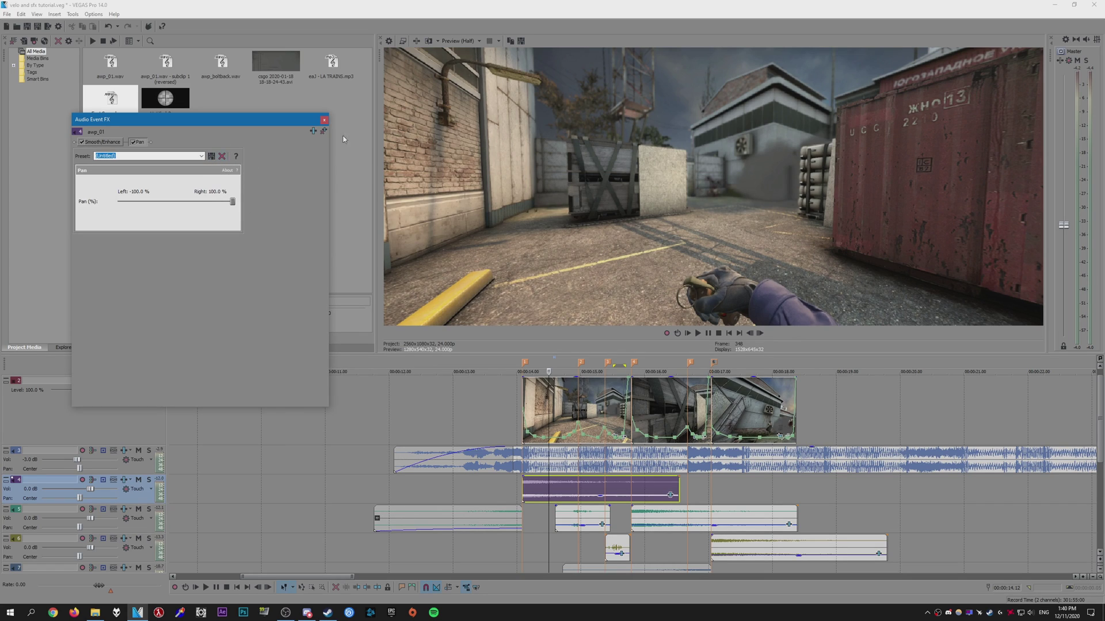
pyautogui.click(324, 119)
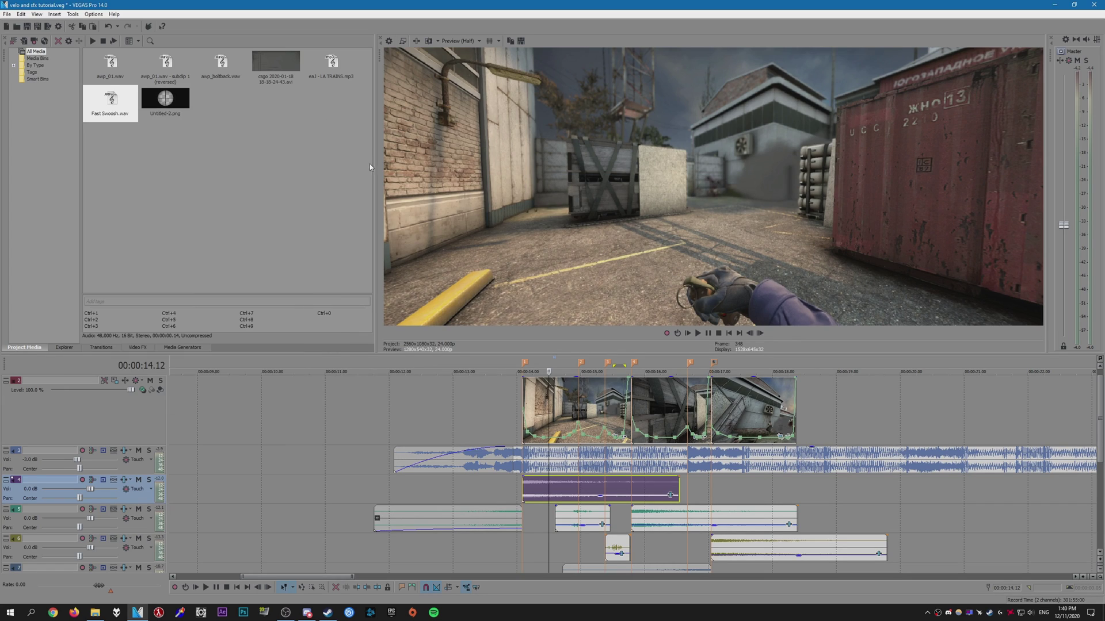
pyautogui.click(509, 486)
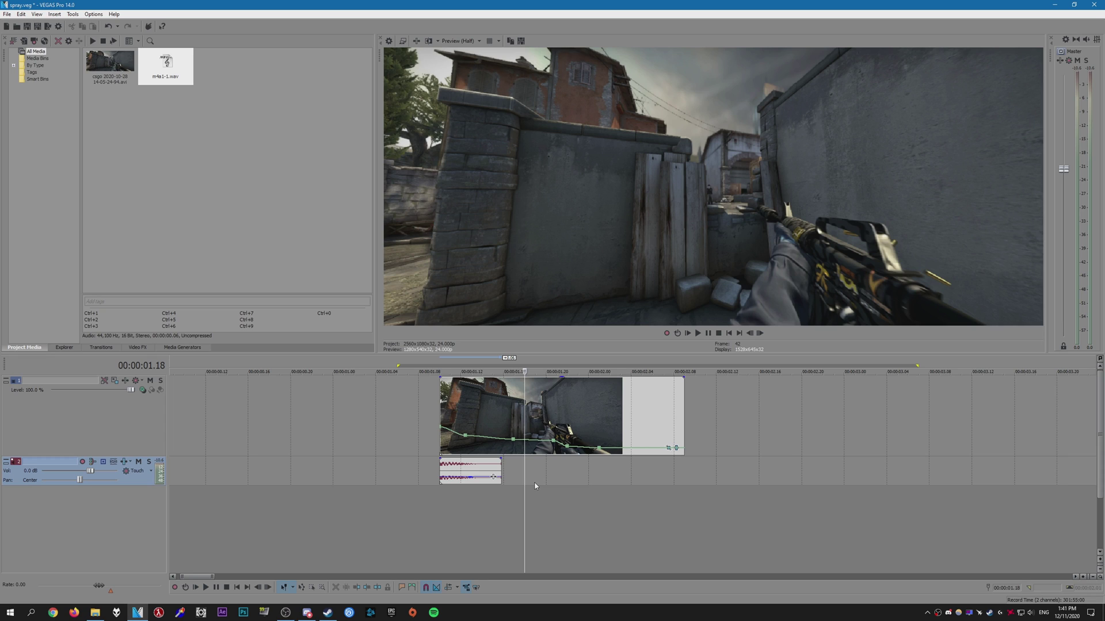
# Select the M4 audio clip and preview it from just before its start
pyautogui.hotkey('ctrl', 'z')
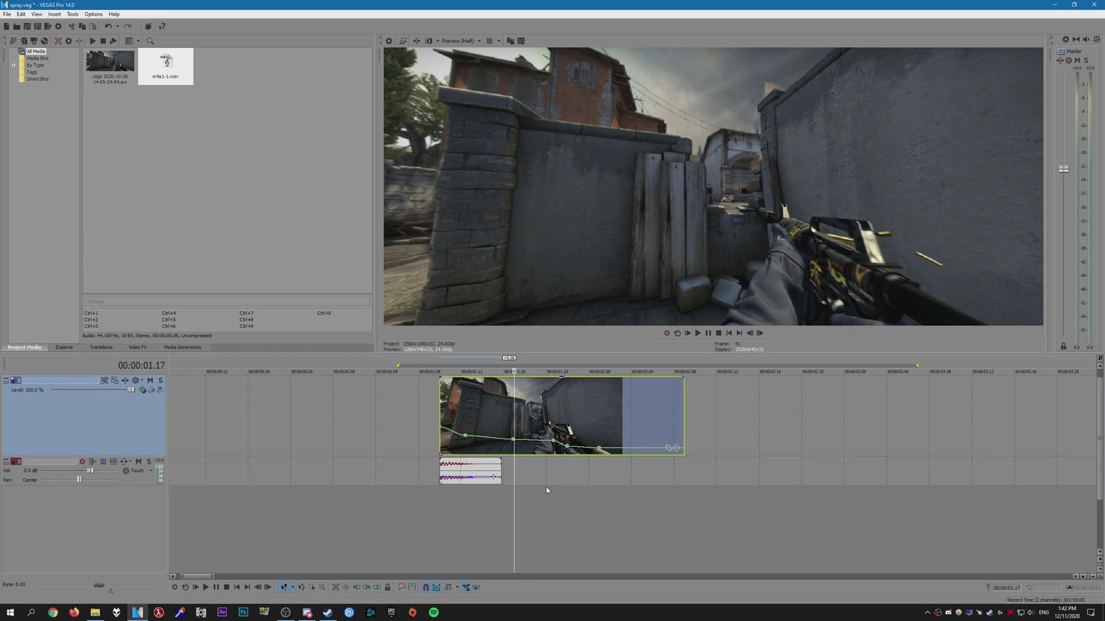
pyautogui.click(450, 472)
pyautogui.click(429, 473)
pyautogui.press('space')
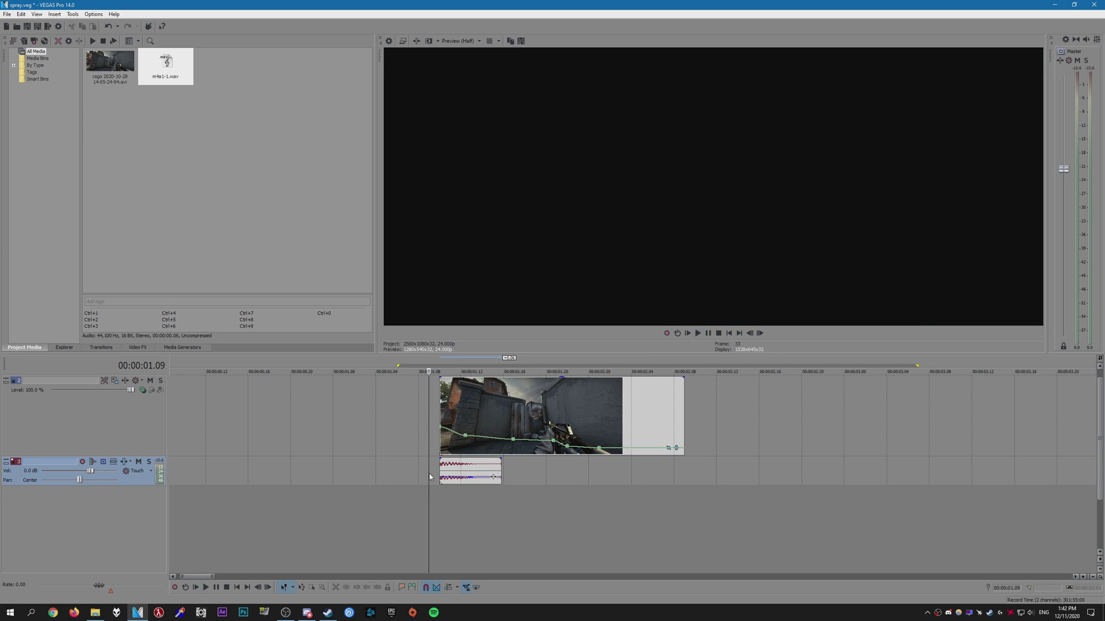
pyautogui.press('space')
# Give the m4a1-1 event Classic stretch with pitch locked, then preview the shorter gunshot
pyautogui.rightClick(461, 467)
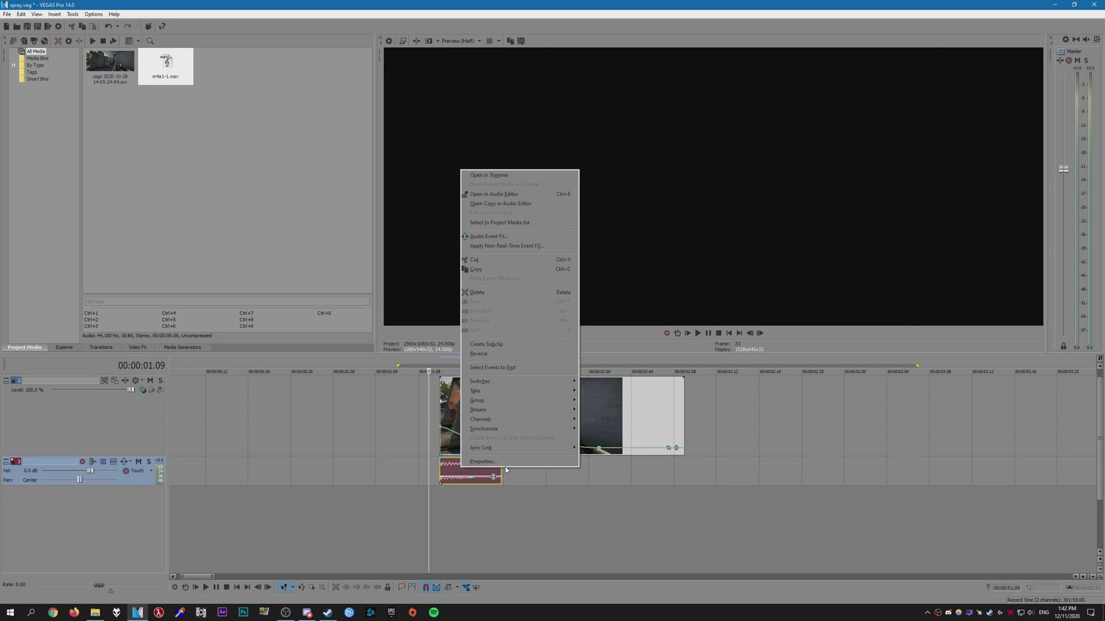
pyautogui.click(479, 462)
pyautogui.click(575, 233)
pyautogui.click(570, 252)
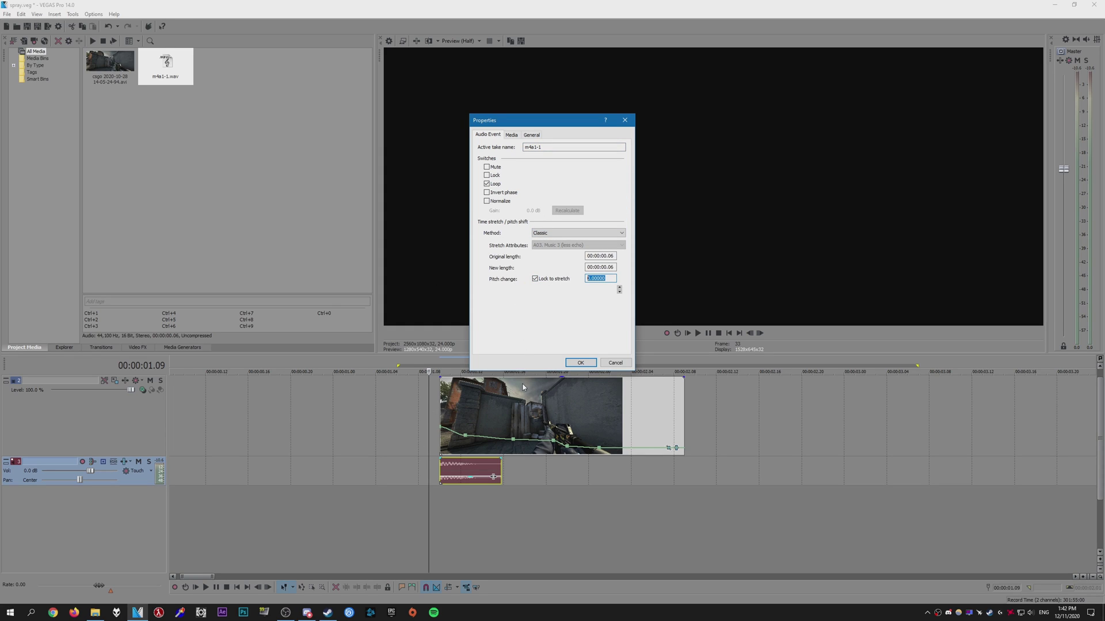
pyautogui.press('Return')
pyautogui.press('space')
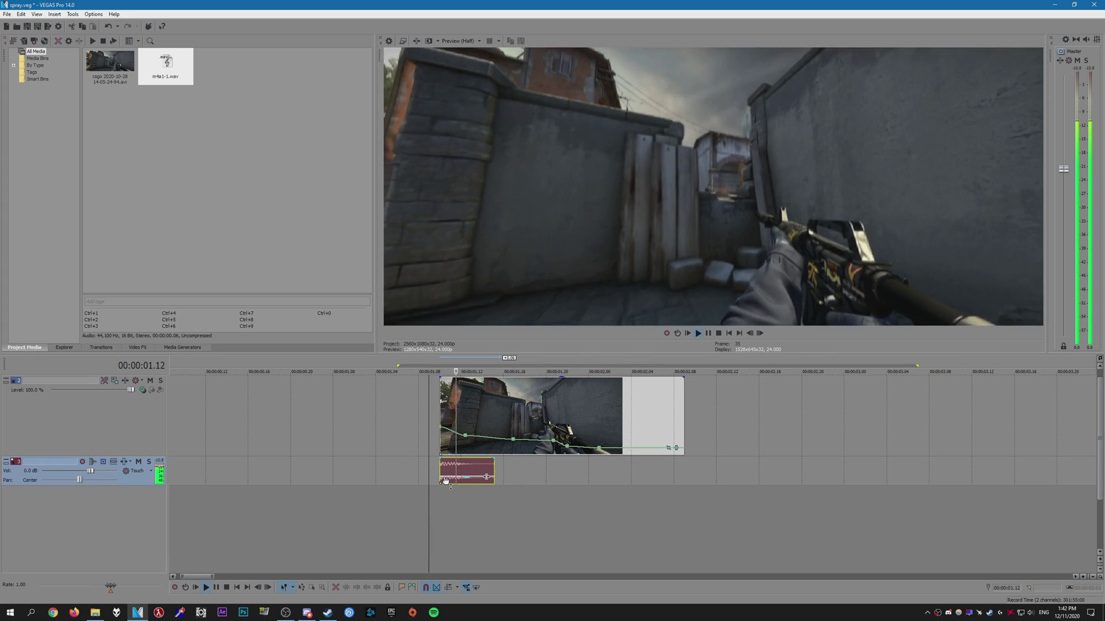
# Copy the gunshot onto new track 4, starting two frames after the original
pyautogui.hscroll(-2, 580, 433)
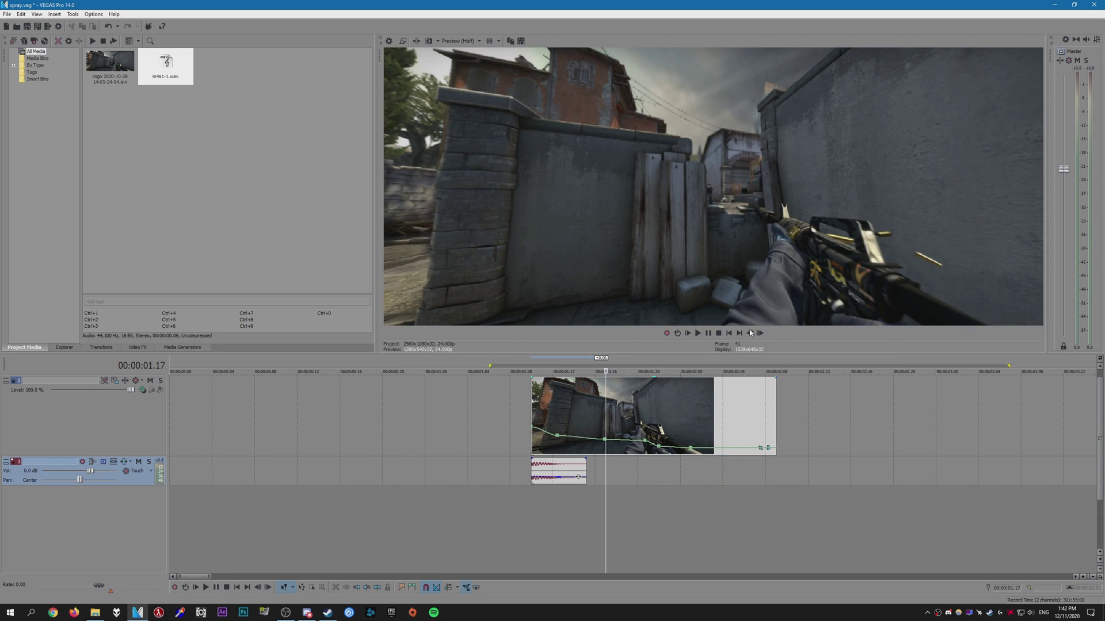
pyautogui.click(552, 409)
pyautogui.scroll(3, 552, 409)
pyautogui.click(760, 333)
pyautogui.click(760, 334)
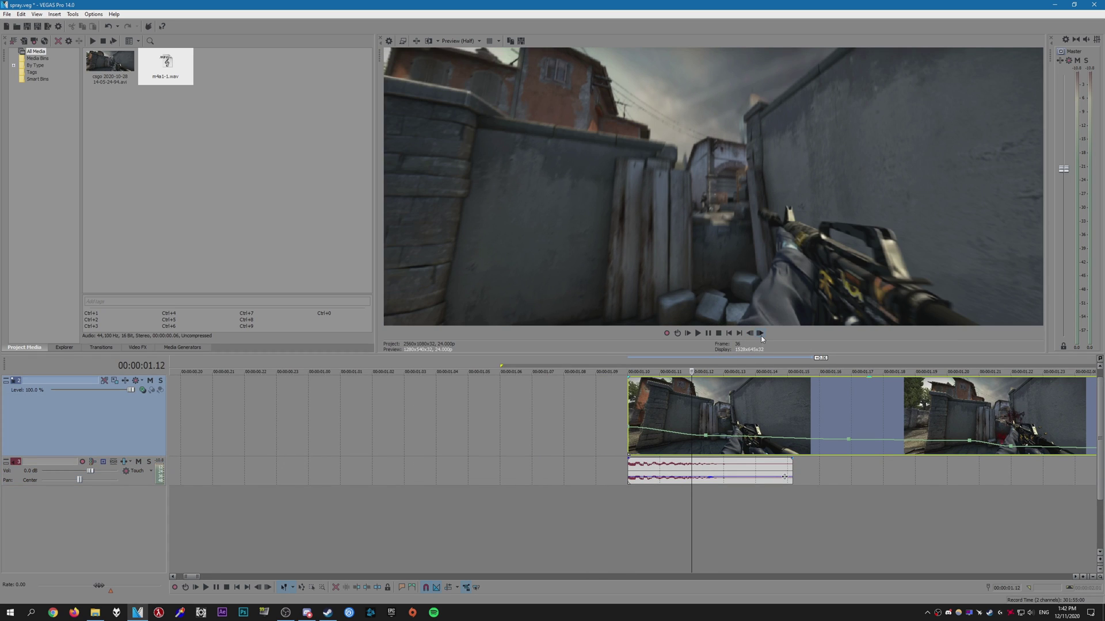
pyautogui.click(676, 473)
pyautogui.moveTo(676, 473); pyautogui.dragTo(708, 509)
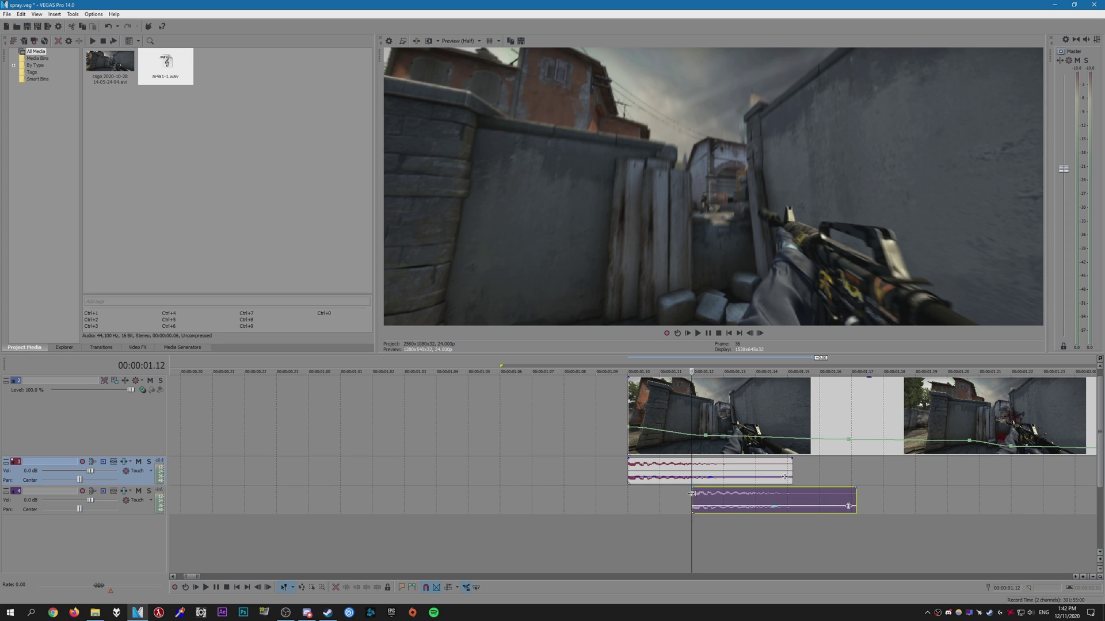
pyautogui.click(692, 494)
# Copy the gunshot onto new track 5 two frames later and change its pitch
pyautogui.hotkey('alt', 'Right')
pyautogui.hotkey('alt', 'Right')
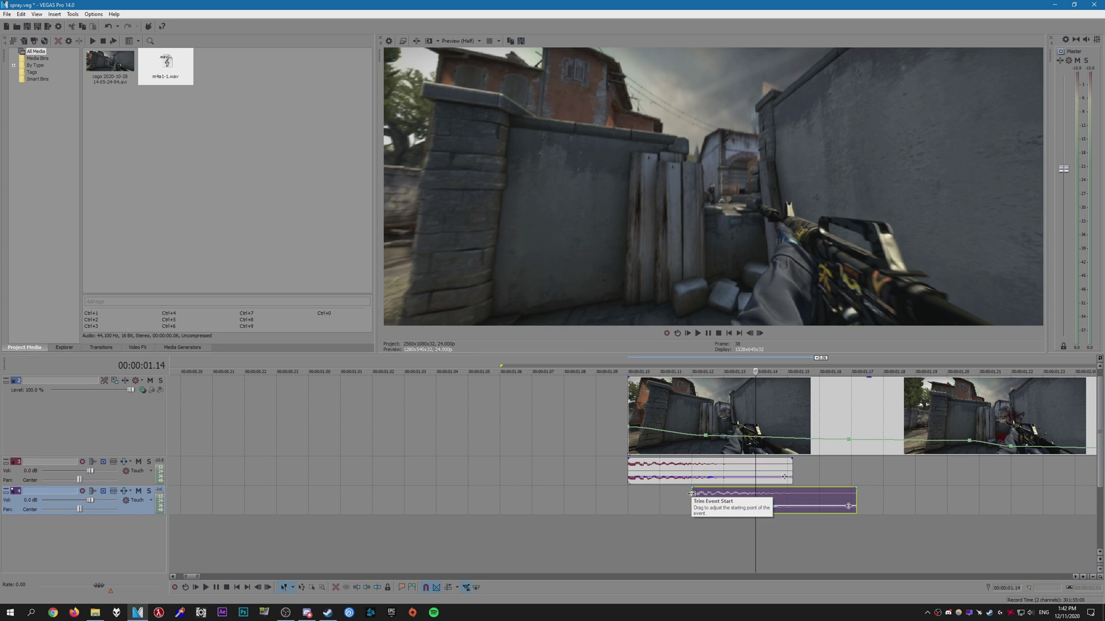
pyautogui.press('space')
pyautogui.press('space')
pyautogui.moveTo(772, 508); pyautogui.dragTo(772, 530)
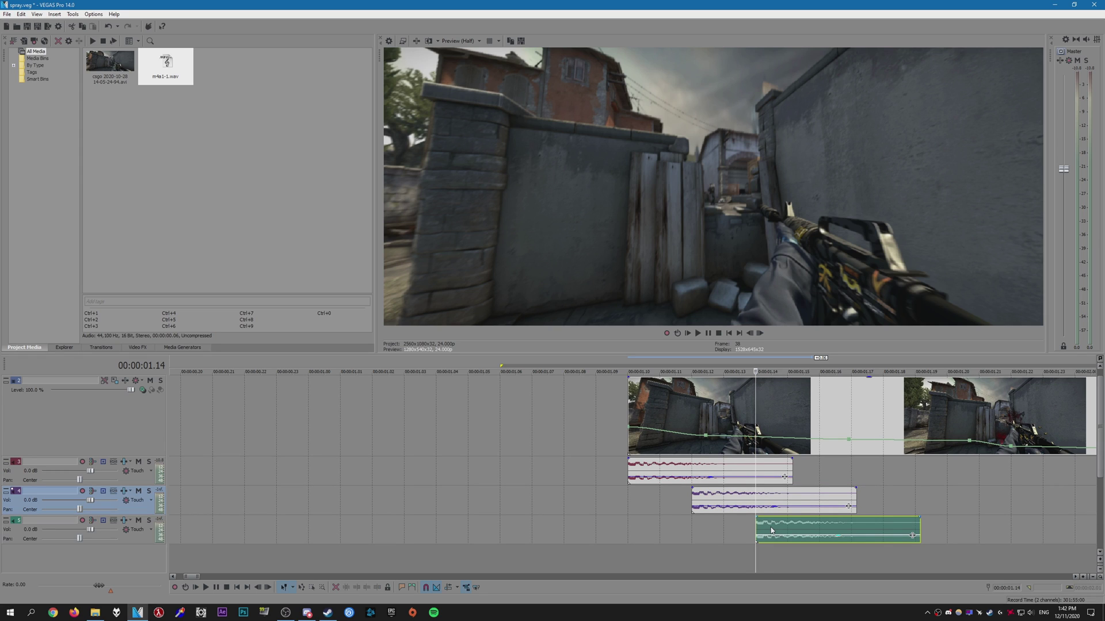
pyautogui.click(756, 521)
pyautogui.hotkey('alt', 'Right')
pyautogui.hotkey('alt', 'Right')
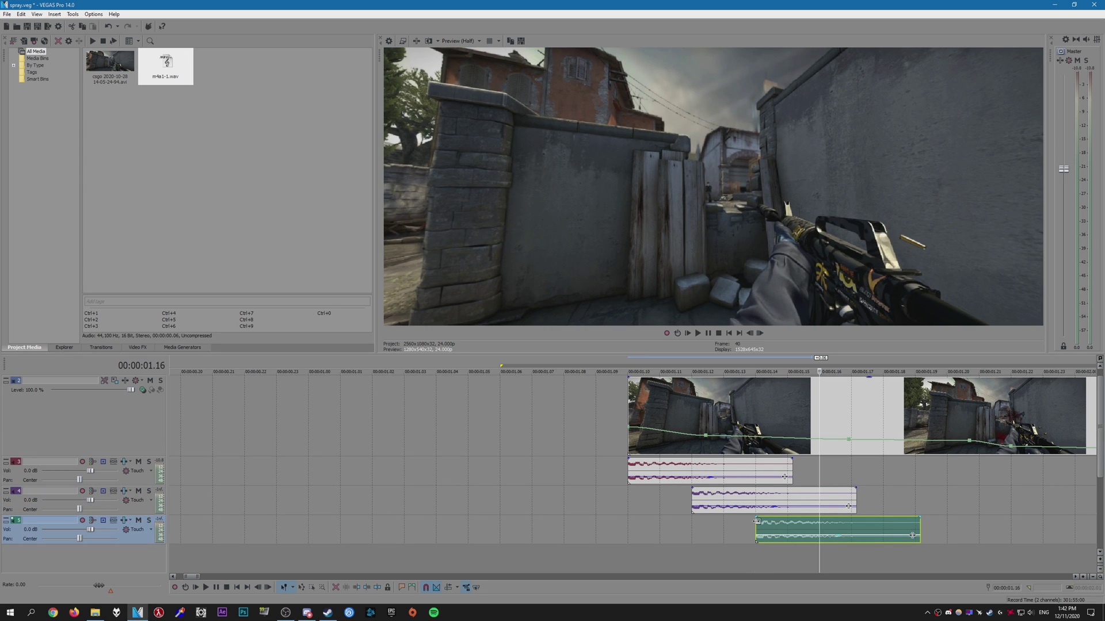
pyautogui.click(757, 522)
pyautogui.rightClick(784, 520)
pyautogui.click(806, 511)
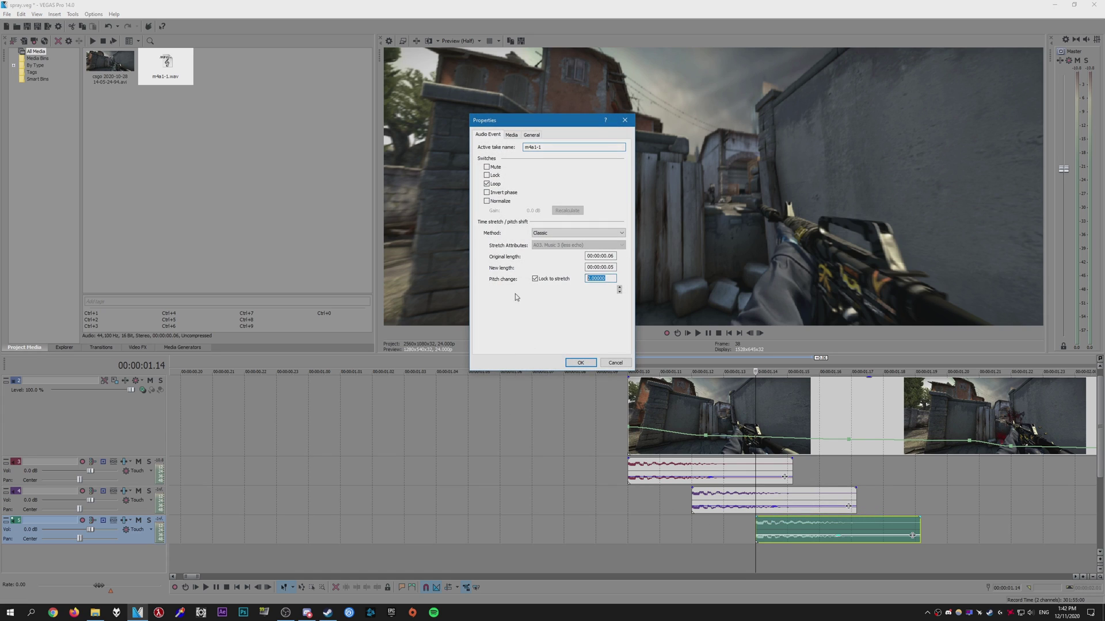
pyautogui.click(582, 364)
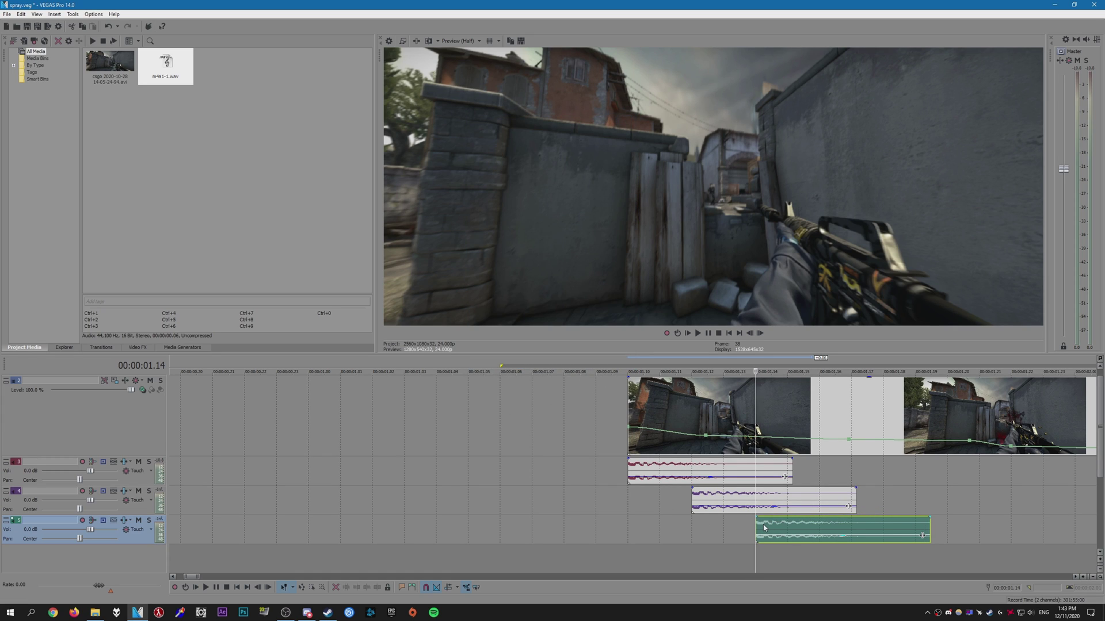
# Preview the stacked gunshots and paste another copy onto new track 6
pyautogui.hotkey('alt', 'Right')
pyautogui.hotkey('alt', 'Right')
pyautogui.hotkey('alt', 'Right')
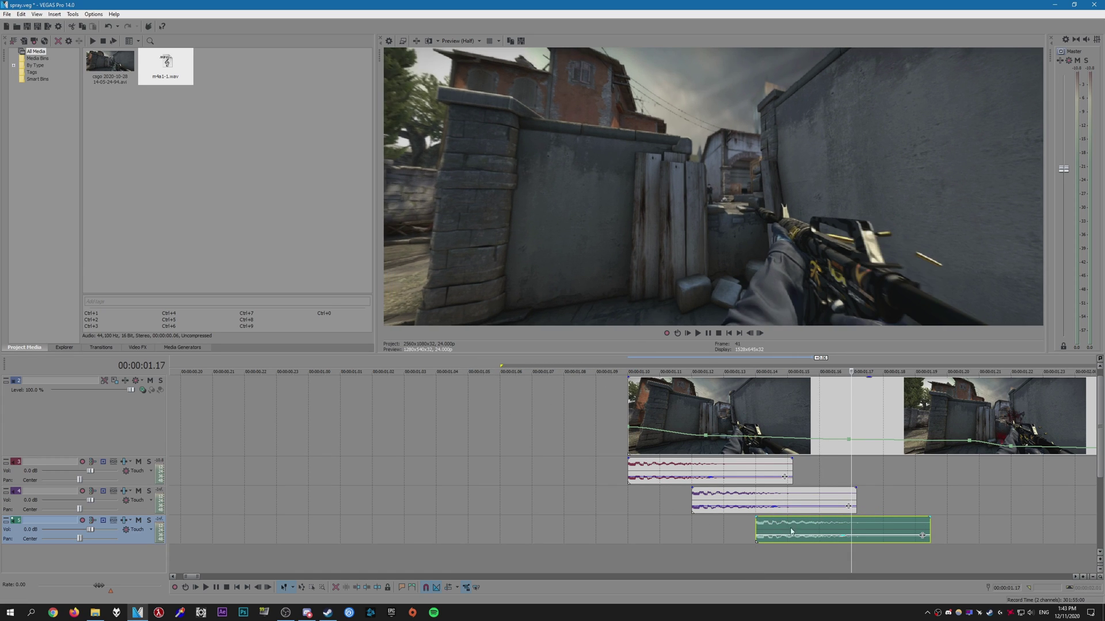
pyautogui.press('space')
pyautogui.press('space')
pyautogui.hotkey('alt', 'Left')
pyautogui.hotkey('alt', 'Left')
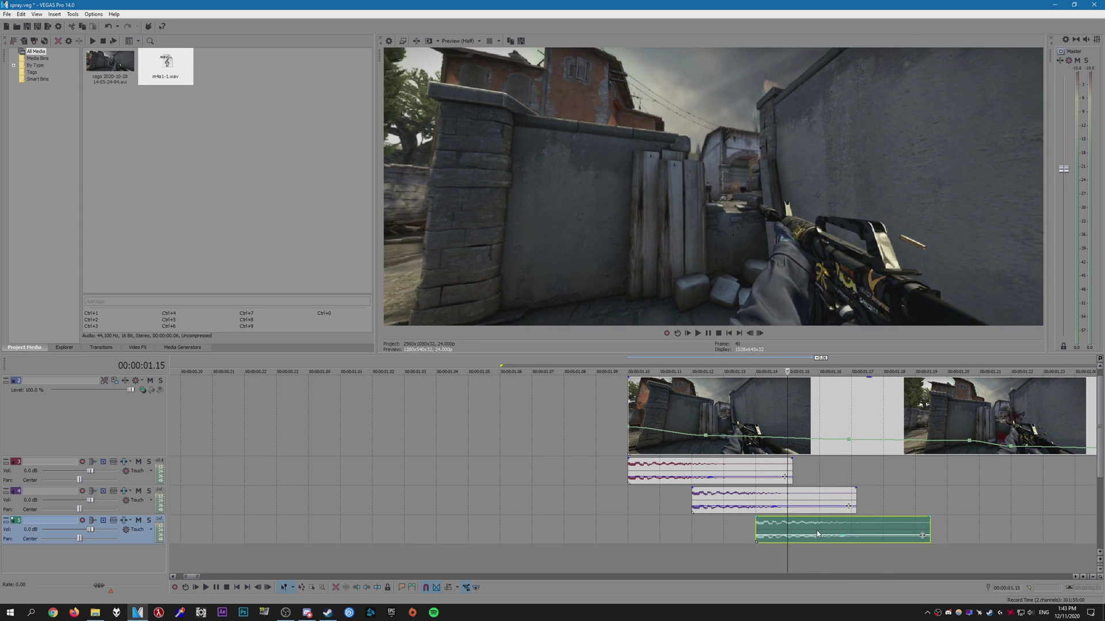
pyautogui.hotkey('alt', 'Right')
pyautogui.hotkey('alt', 'Right')
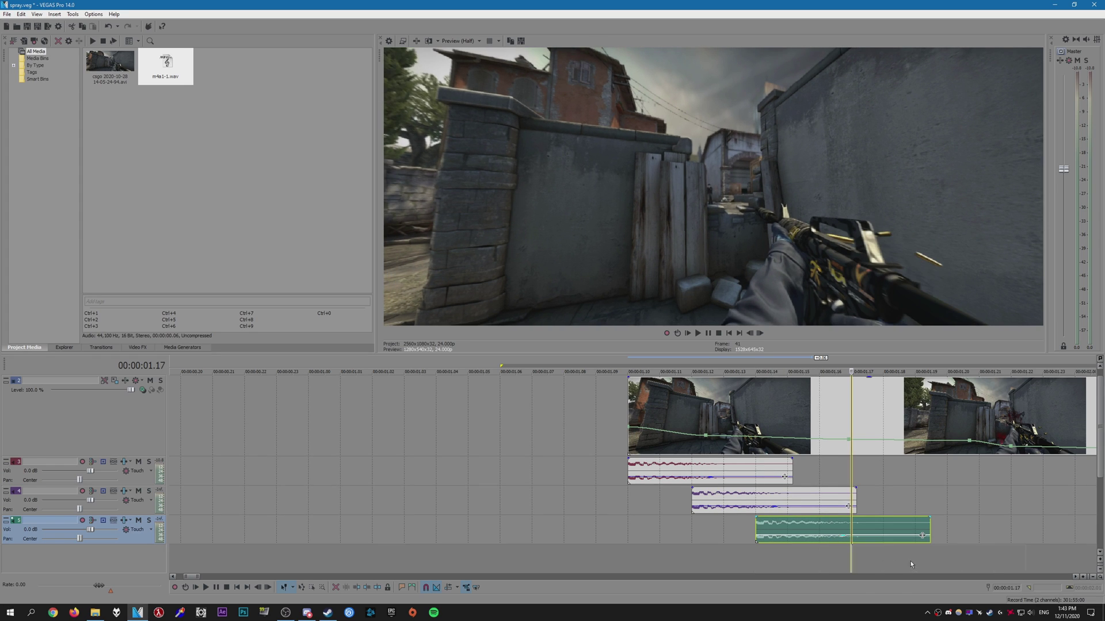
pyautogui.hotkey('ctrl', 'v')
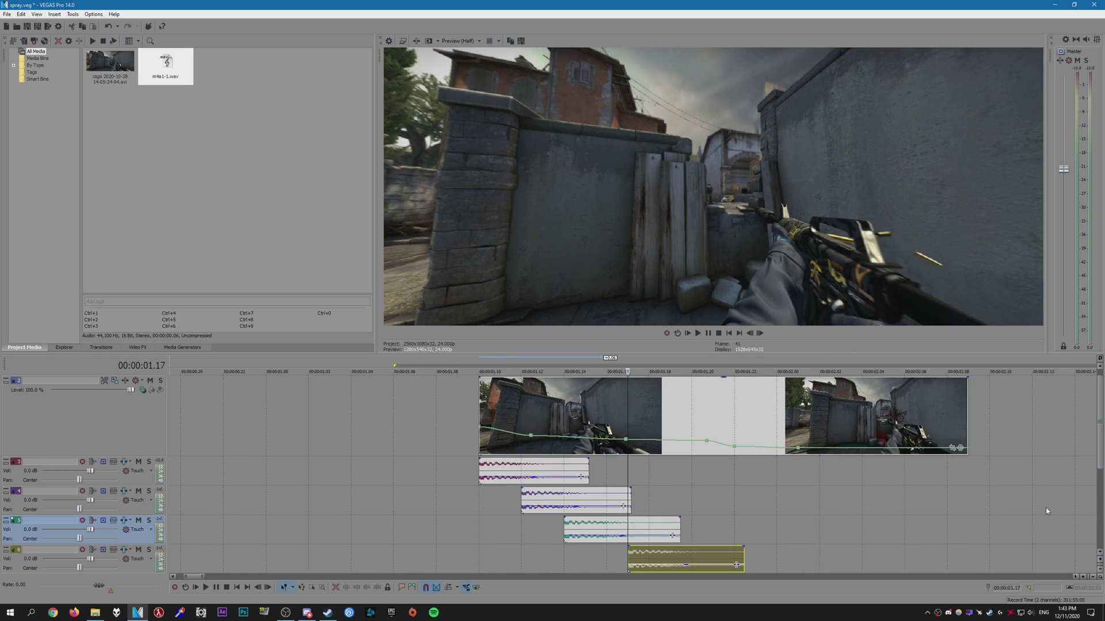
pyautogui.scroll(-2, 739, 503)
# Add a gunshot copy on new track 7, two frames later
pyautogui.scroll(-1, 740, 503)
pyautogui.hotkey('alt', 'Right')
pyautogui.hotkey('alt', 'Right')
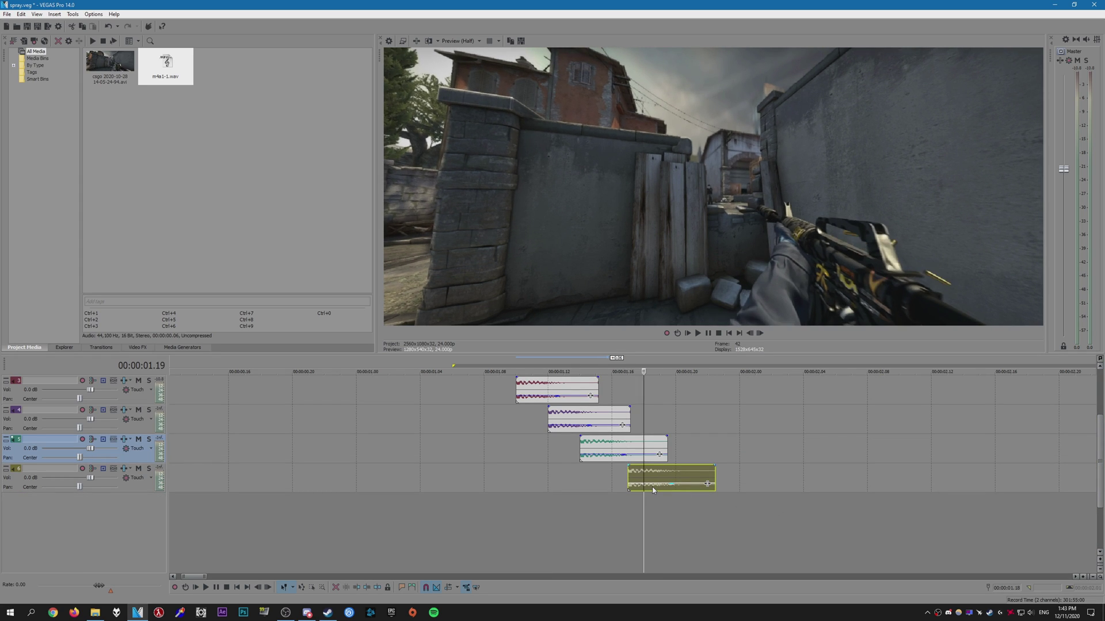
pyautogui.hotkey('ctrl', 'v')
pyautogui.rightClick(699, 506)
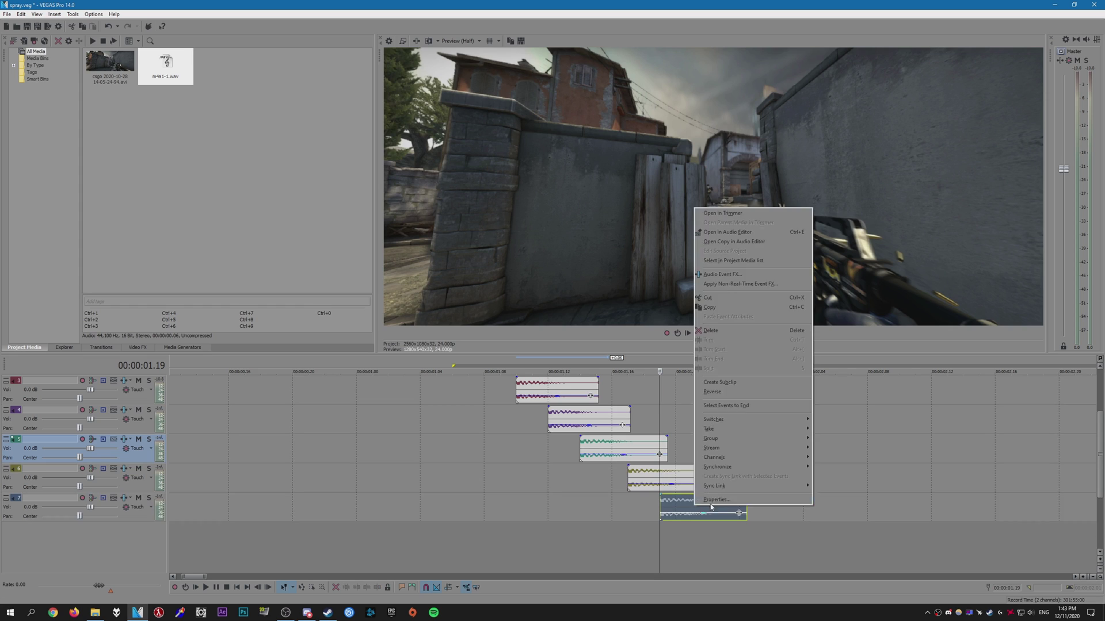
pyautogui.click(720, 499)
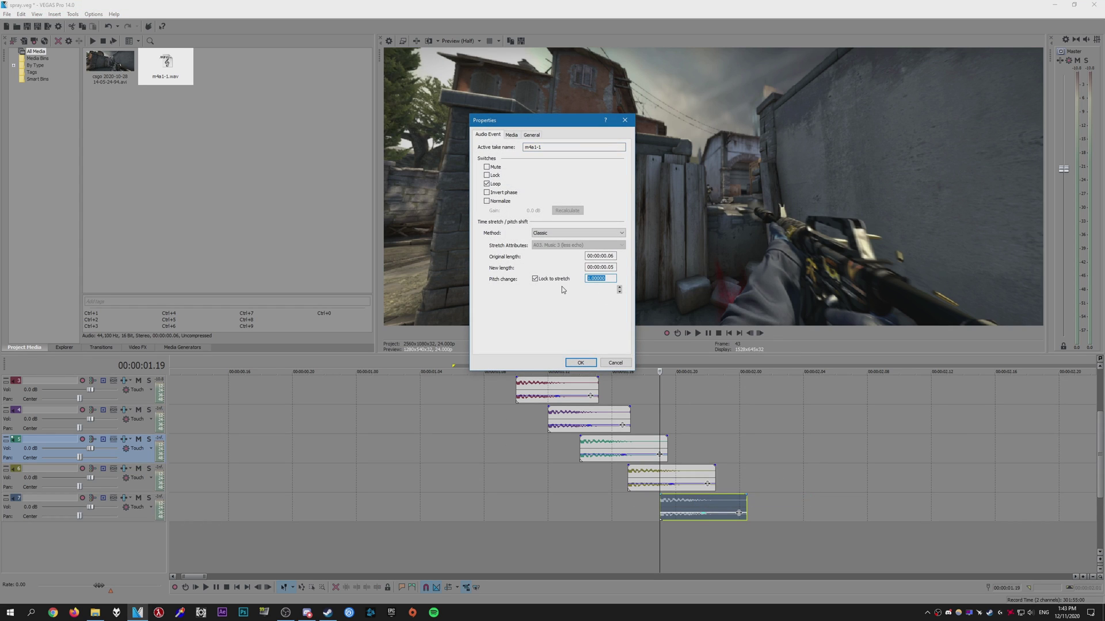
pyautogui.click(614, 363)
# Copy the gunshot onto new track 8 at 01.20 and adjust its pitch
pyautogui.moveTo(666, 507); pyautogui.dragTo(681, 538)
pyautogui.rightClick(682, 538)
pyautogui.click(701, 531)
pyautogui.click(615, 363)
pyautogui.click(718, 534)
# Copy the gunshot onto new track 9 and set its stretch method to Classic
pyautogui.moveTo(718, 534); pyautogui.dragTo(750, 563)
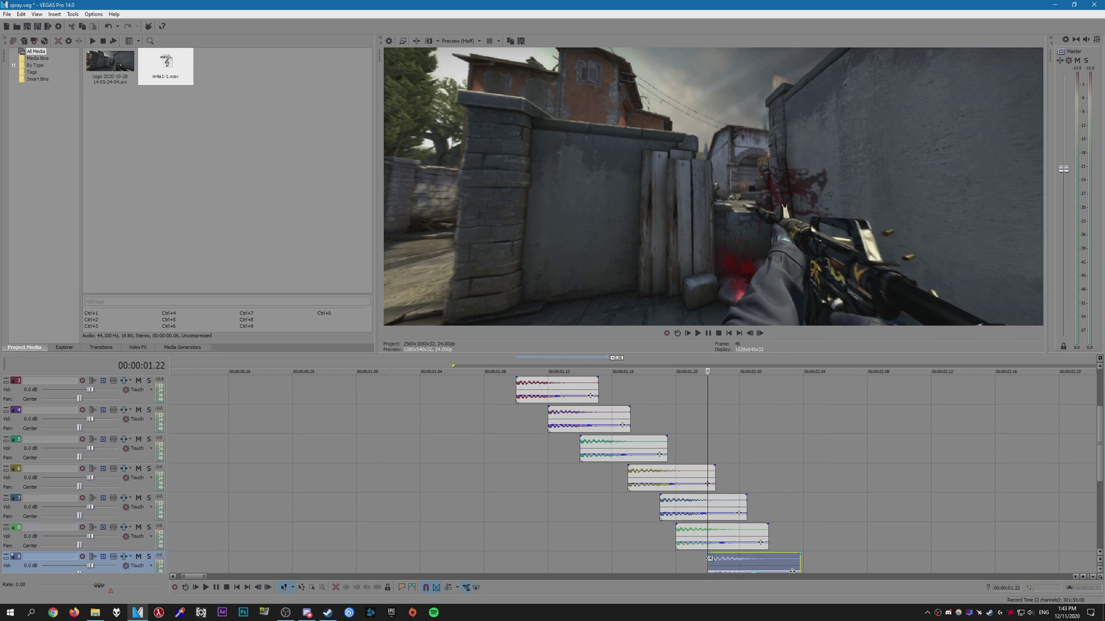
pyautogui.rightClick(750, 562)
pyautogui.click(769, 556)
pyautogui.click(621, 233)
pyautogui.click(546, 247)
pyautogui.press('Return')
pyautogui.scroll(-5, 551, 432)
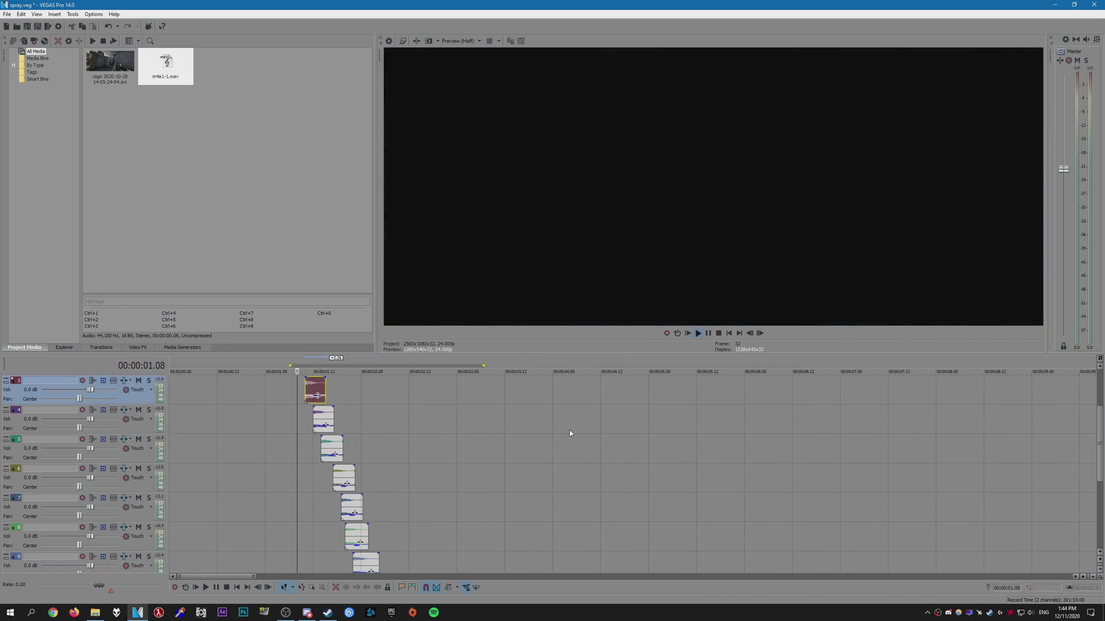
pyautogui.scroll(3, 453, 468)
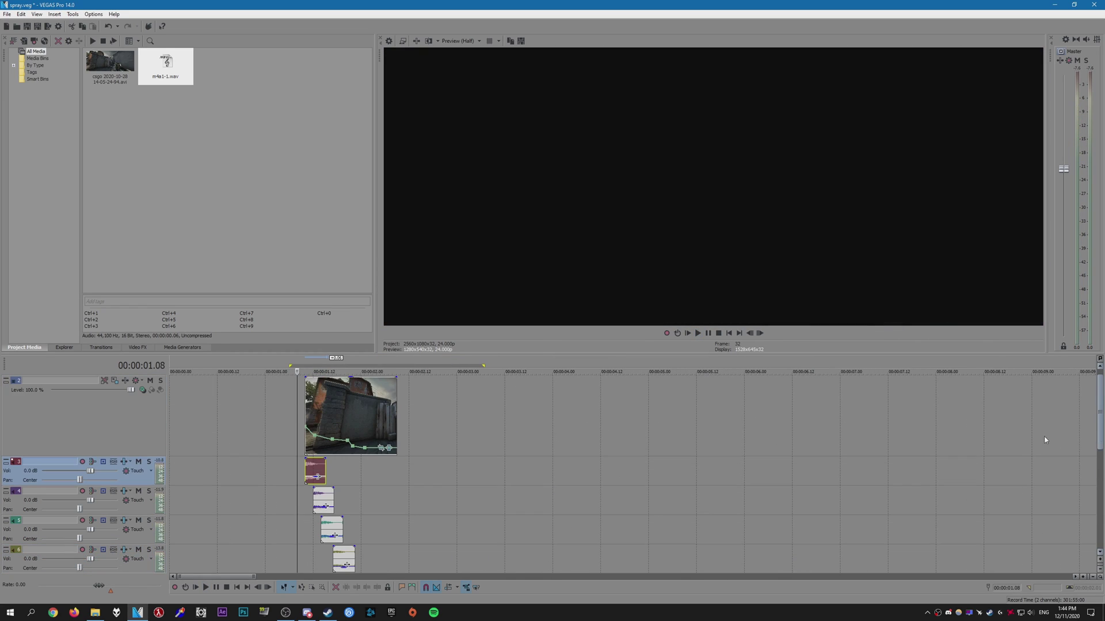
pyautogui.scroll(3, 585, 495)
pyautogui.press('space')
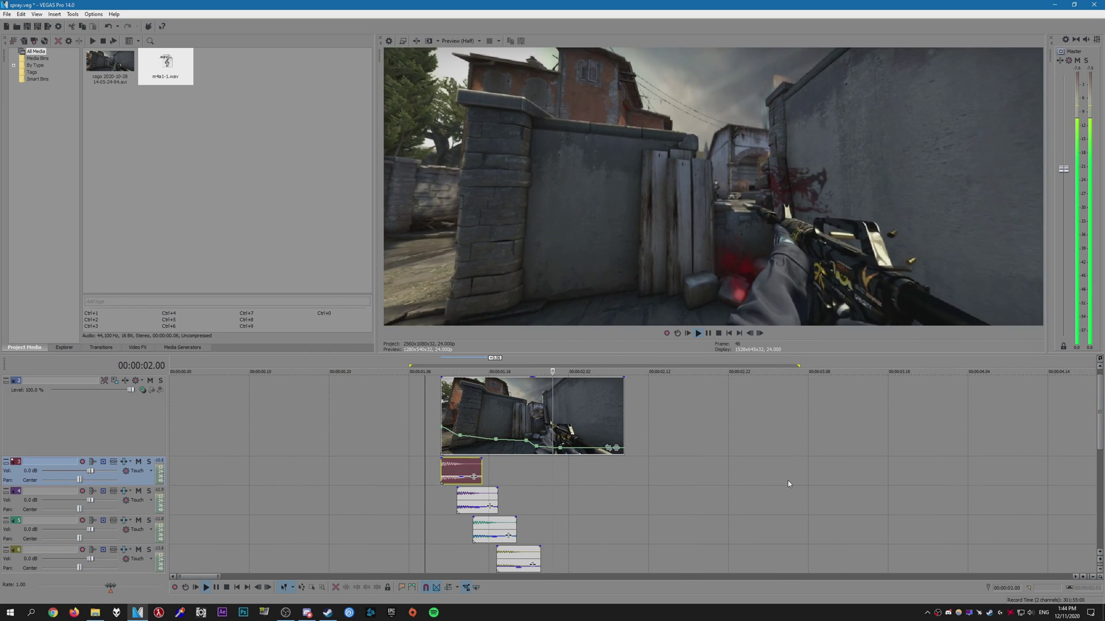
pyautogui.press('space')
pyautogui.scroll(-1, 1093, 446)
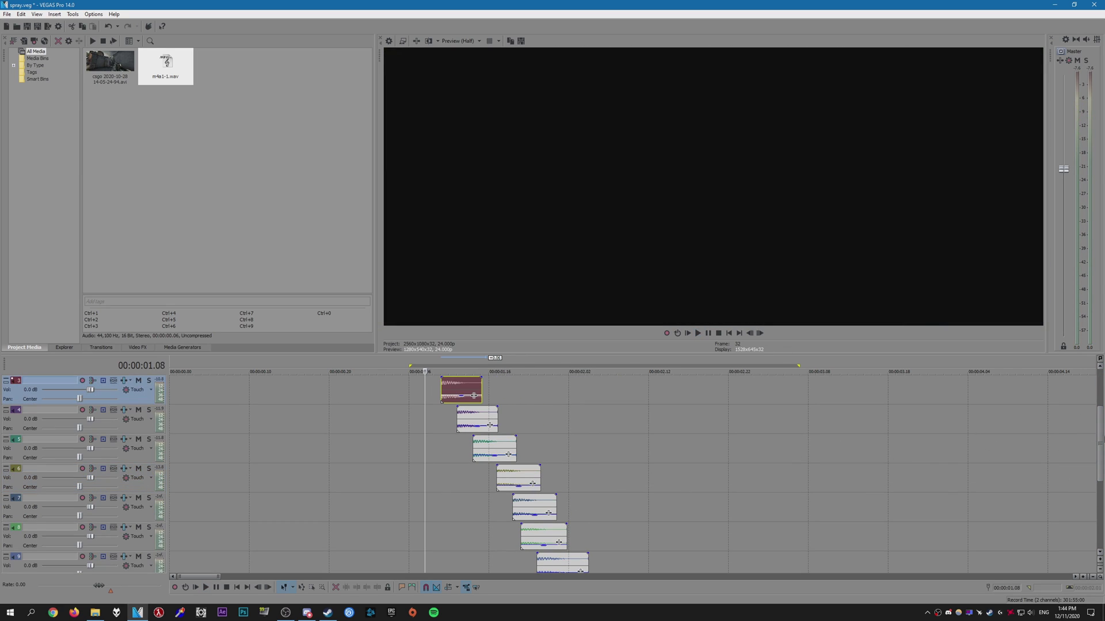
pyautogui.scroll(1, 1093, 446)
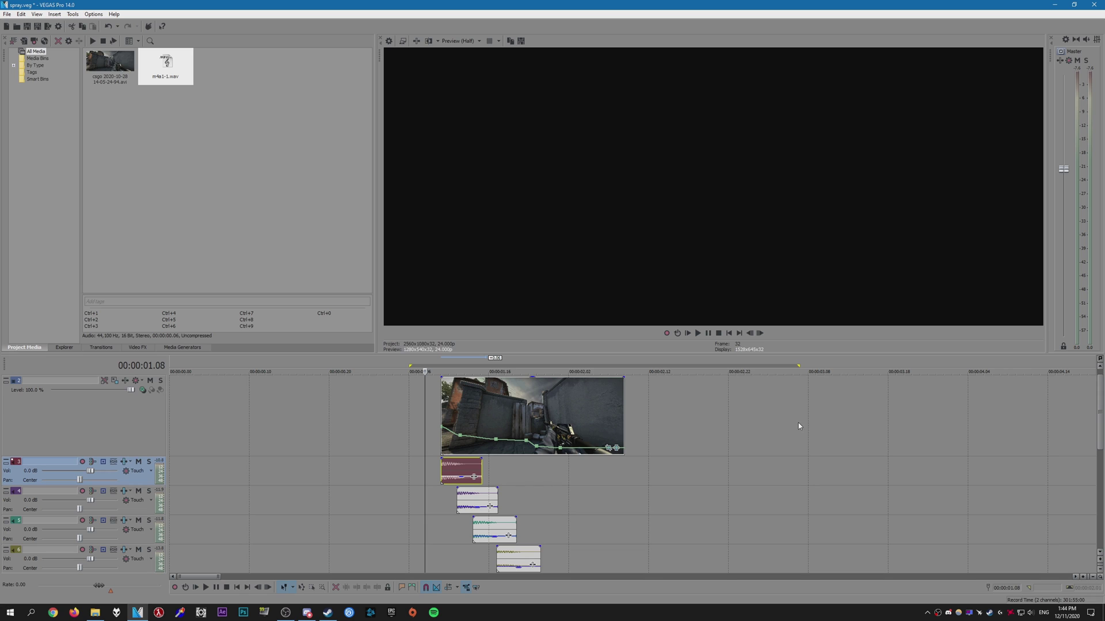
pyautogui.click(439, 509)
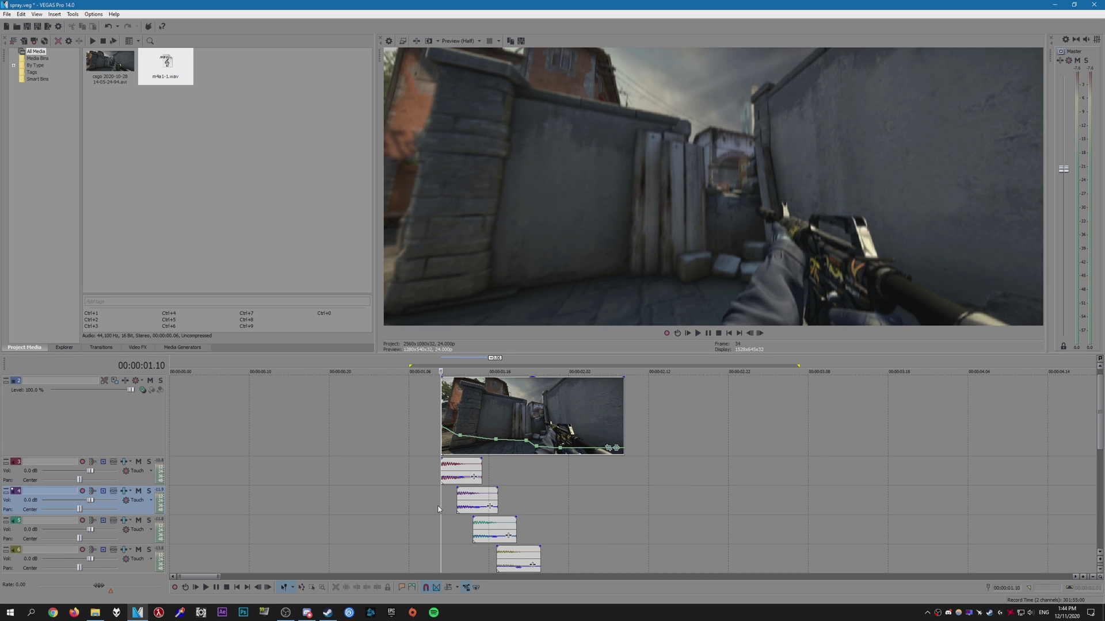
pyautogui.press('Right')
pyautogui.press('Right')
pyautogui.press('Right')
pyautogui.press('Right')
pyautogui.press('Right')
pyautogui.press('Right')
pyautogui.press('Right')
pyautogui.press('Right')
pyautogui.press('Right')
pyautogui.press('Right')
pyautogui.press('Right')
pyautogui.press('Right')
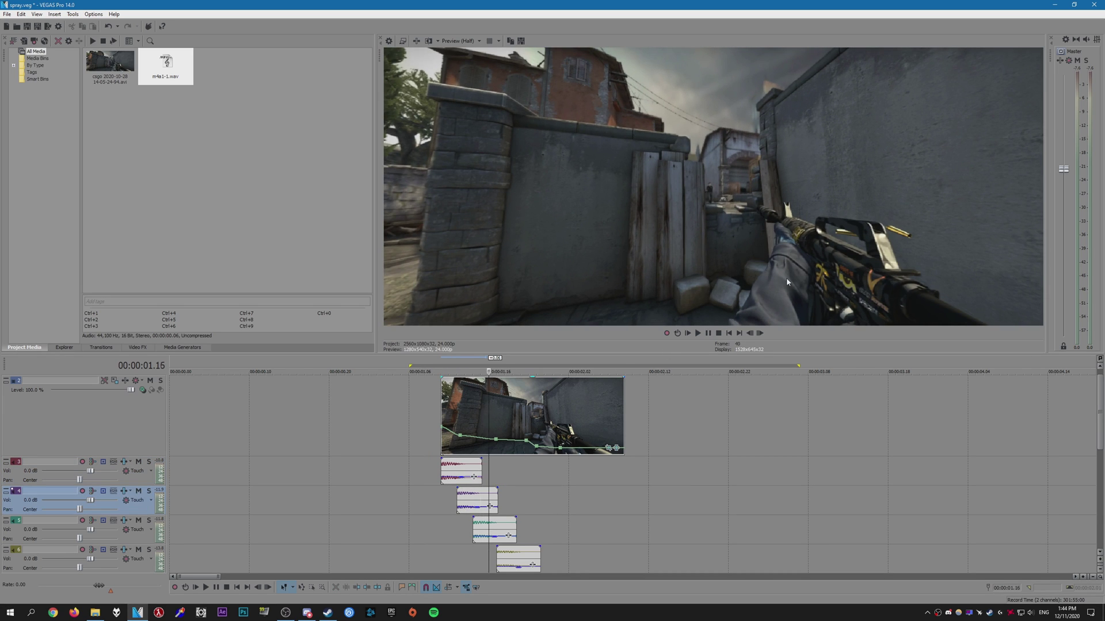
pyautogui.press('Right')
pyautogui.press('Right')
pyautogui.press('Right')
pyautogui.press('Right')
pyautogui.press('Right')
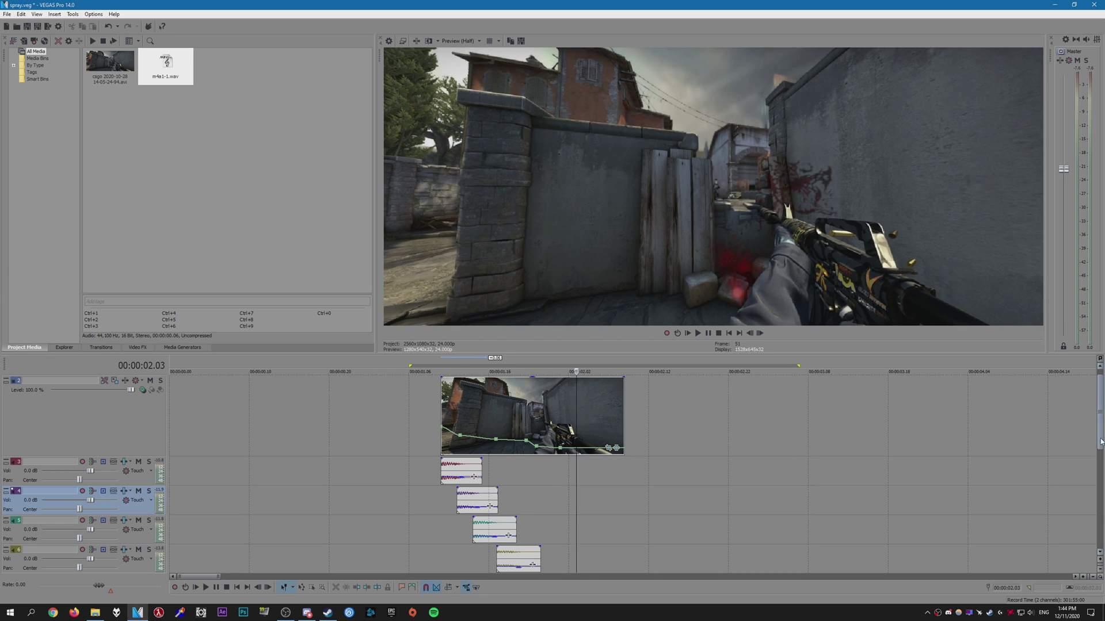
pyautogui.scroll(-2, 521, 438)
pyautogui.rightClick(560, 539)
pyautogui.click(581, 531)
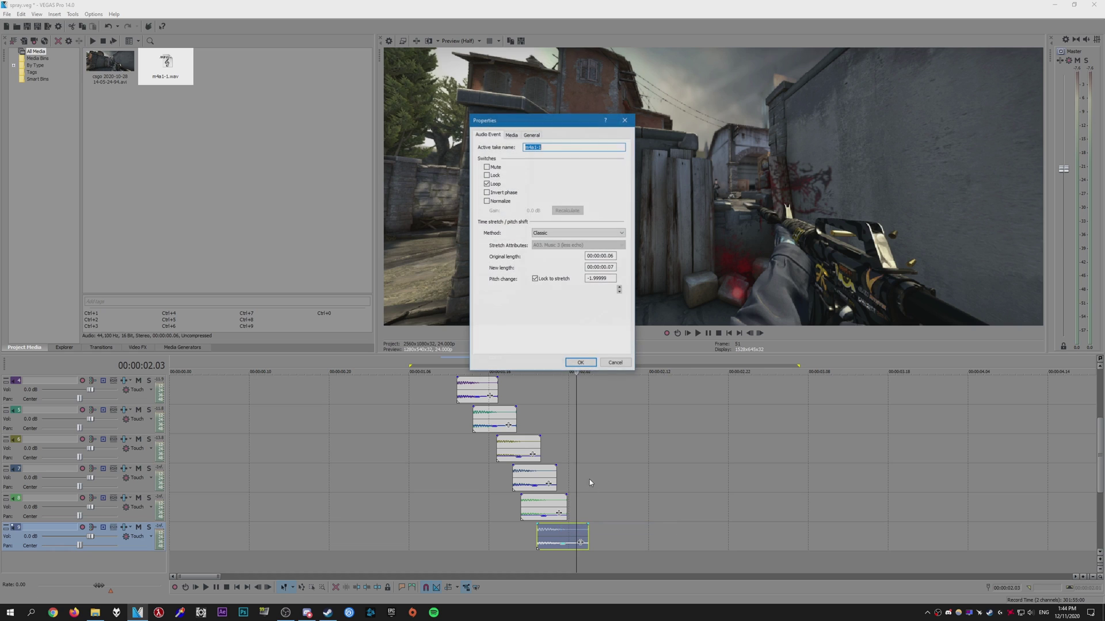
pyautogui.click(615, 362)
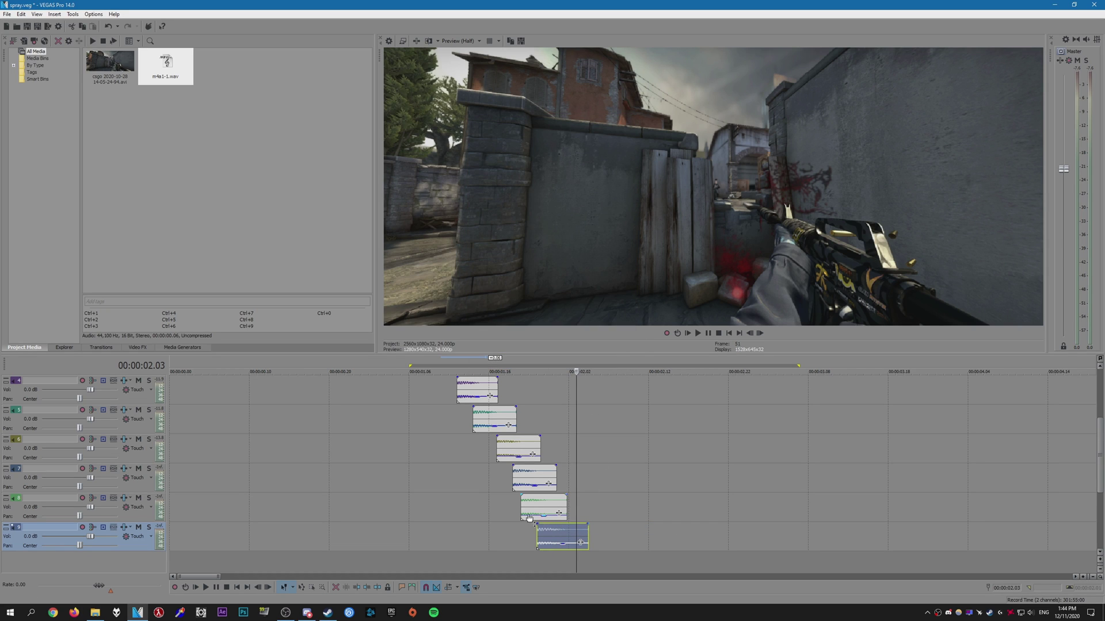
pyautogui.press('Up')
pyautogui.press('Up')
pyautogui.press('Left')
pyautogui.press('Left')
pyautogui.press('Left')
pyautogui.press('Left')
pyautogui.press('Left')
pyautogui.press('Left')
pyautogui.press('Right')
pyautogui.press('Right')
pyautogui.press('Right')
pyautogui.press('Right')
pyautogui.press('Right')
pyautogui.press('Right')
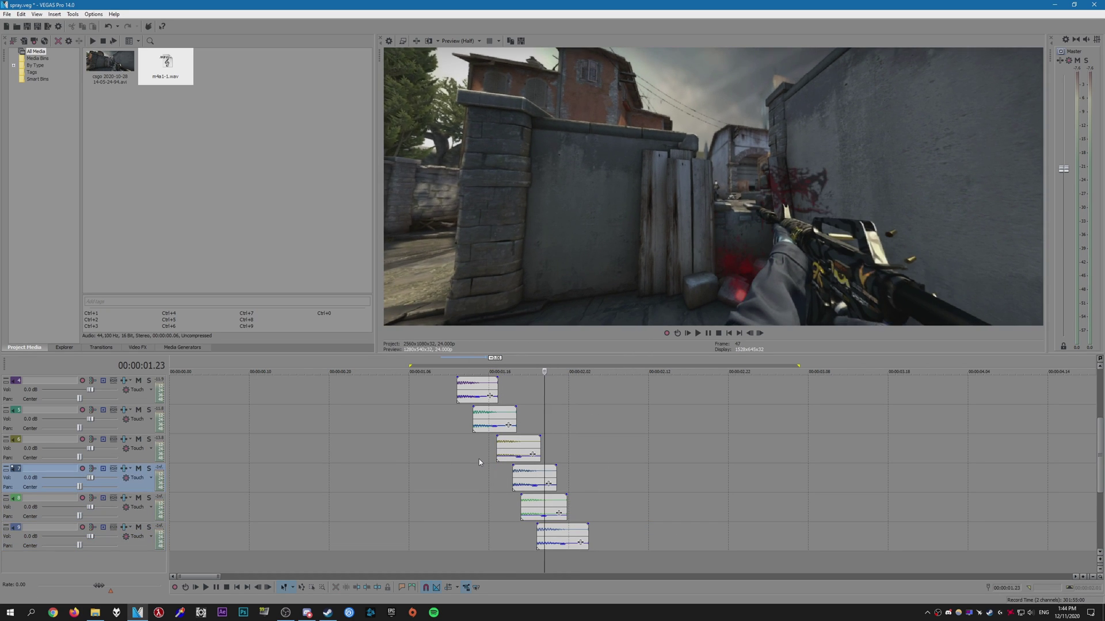